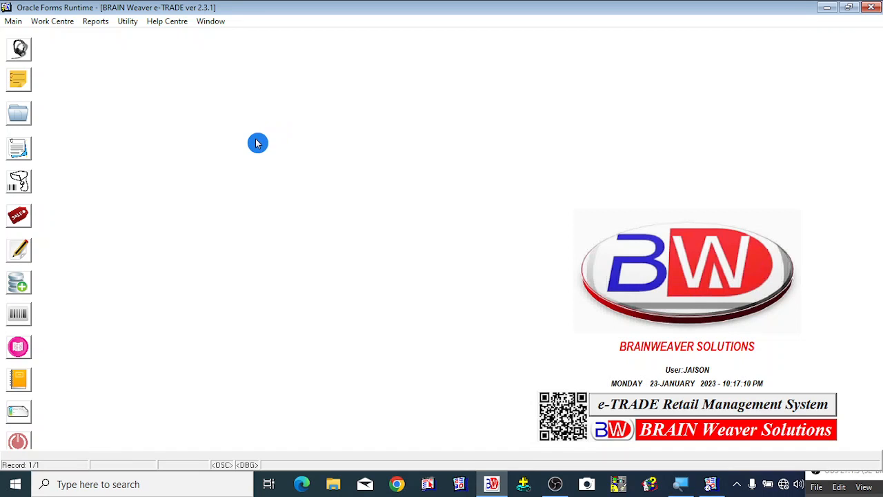
- Open the general ledger creation form and enter the account name STAMP DUTY CHARGES PAID ACCOUNT
click(15, 22)
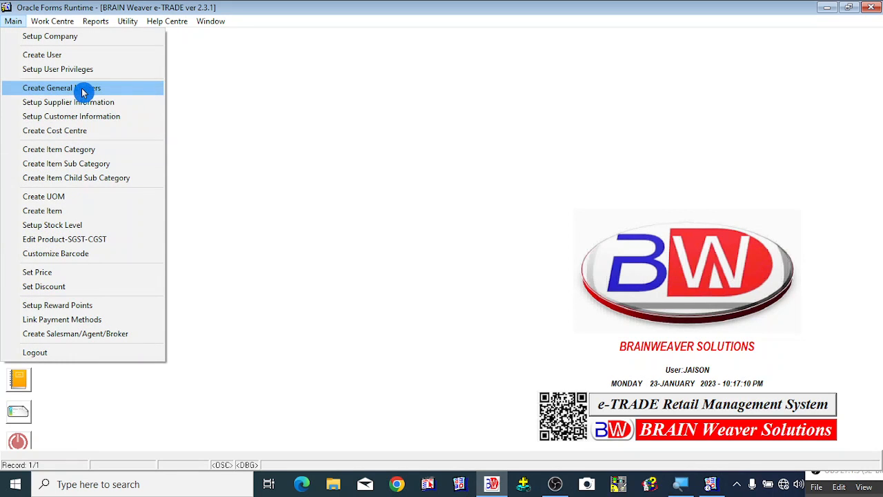
click(124, 94)
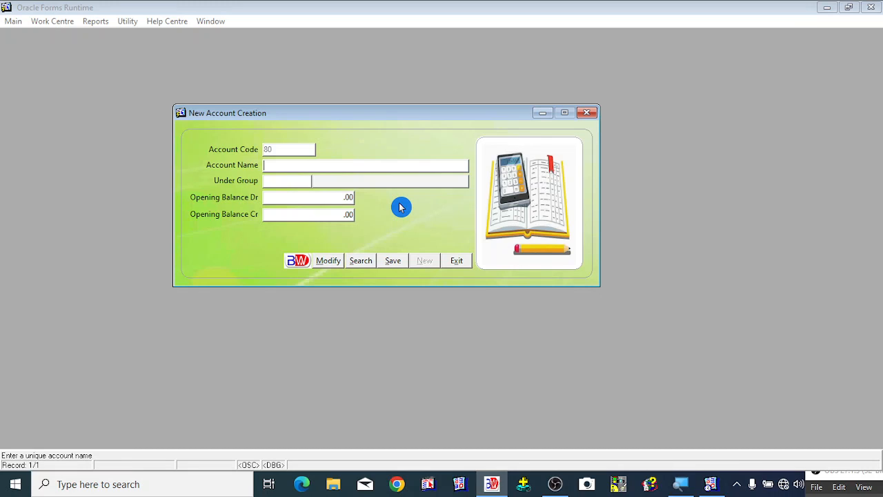
text(STA)
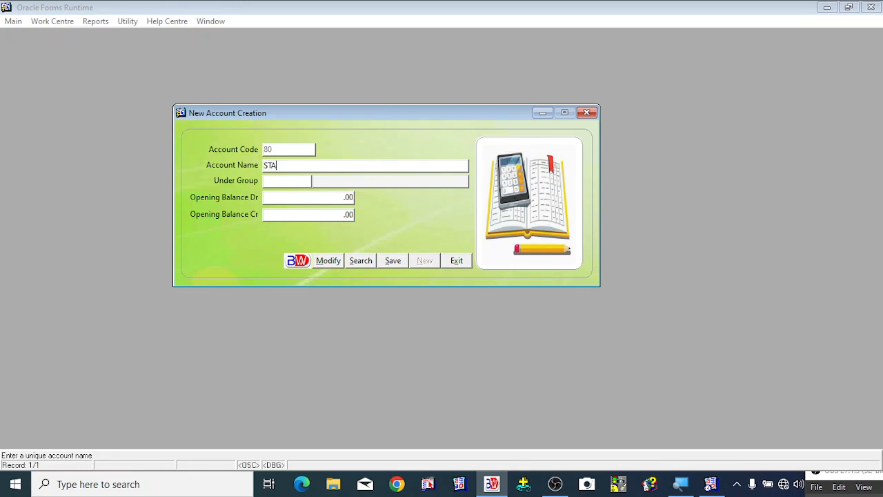
text(MP DUTY CHARGES PAID ACCOUNT)
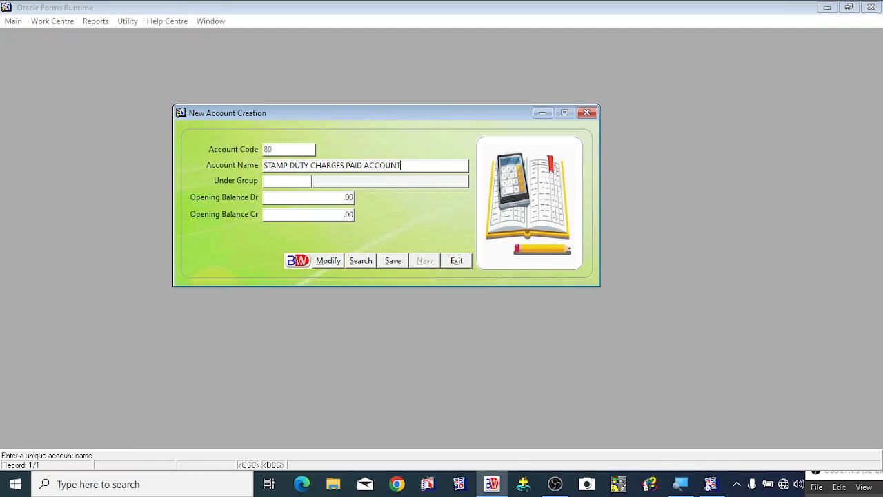
key(Return)
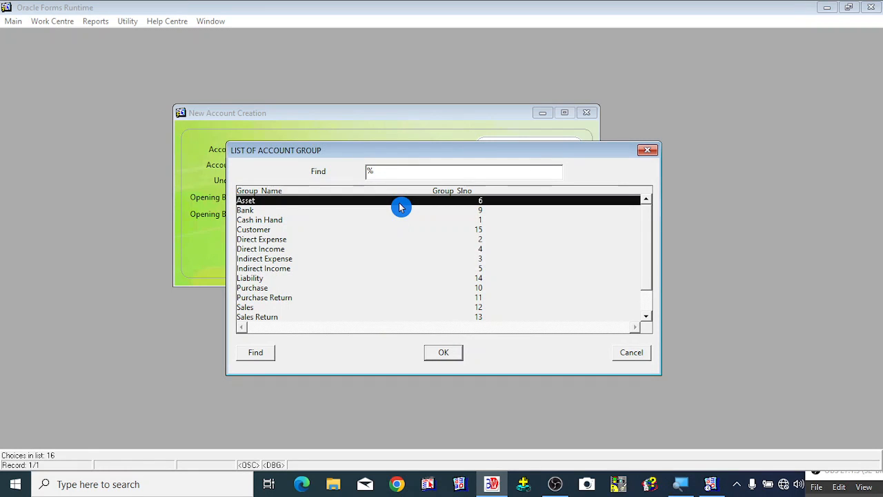
- Browse through the list of account groups
key(Down)
key(Down)
key(Down)
key(Down)
key(Down)
key(Down)
key(Down)
key(Down)
key(Down)
key(Down)
key(Down)
key(Down)
key(Down)
key(Down)
key(Down)
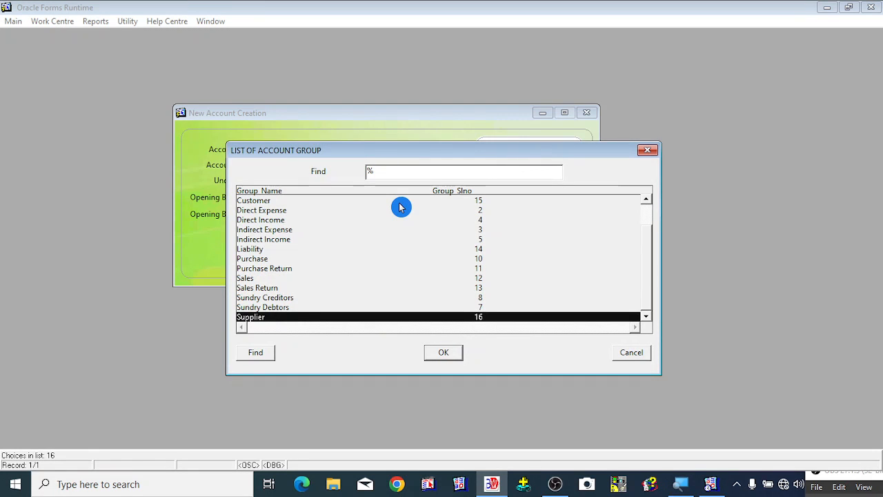
key(Up)
key(Up)
key(Up)
key(Up)
key(Up)
key(Up)
key(Up)
key(Up)
key(Up)
key(Up)
key(Up)
key(Up)
key(Up)
key(Up)
key(Up)
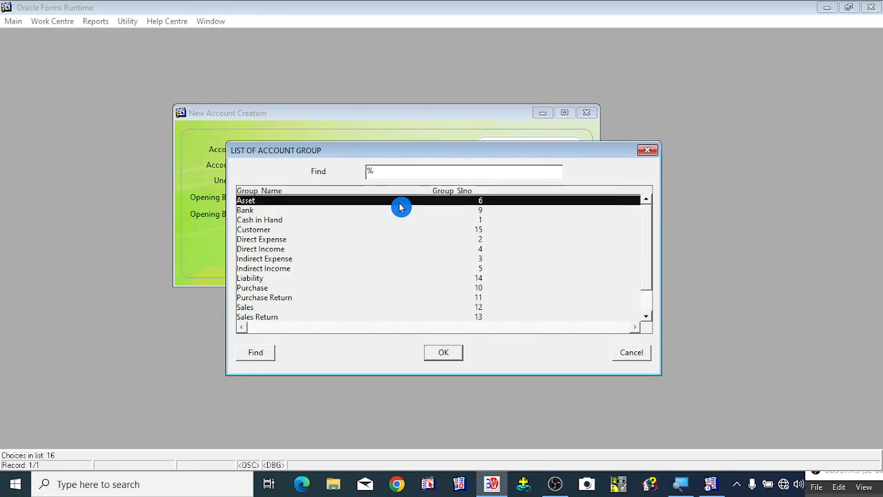
key(Down)
key(Down)
key(Down)
key(Down)
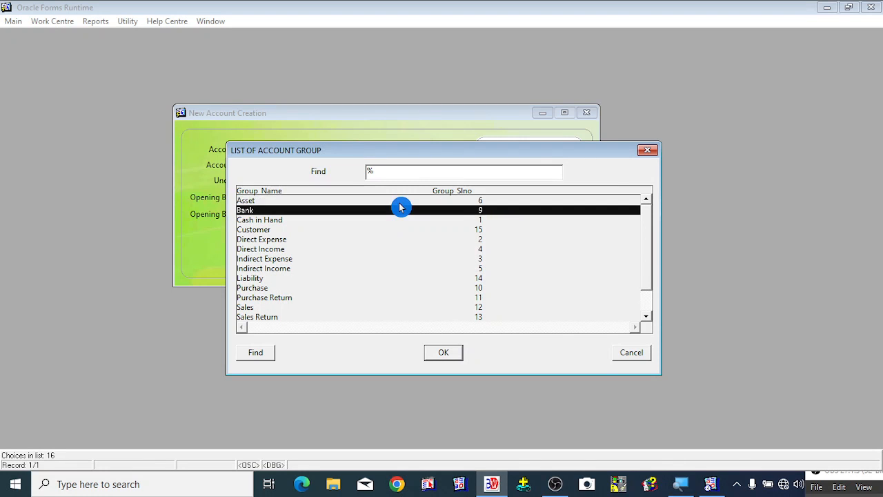
key(Down)
key(Down)
key(Down)
key(Down)
key(Down)
key(Down)
key(Down)
key(Down)
key(Down)
key(Down)
key(Down)
key(Up)
key(Up)
key(Up)
key(Up)
key(Up)
key(Up)
key(Up)
key(Up)
key(Up)
key(Up)
key(Up)
key(Up)
key(Up)
key(Up)
key(Up)
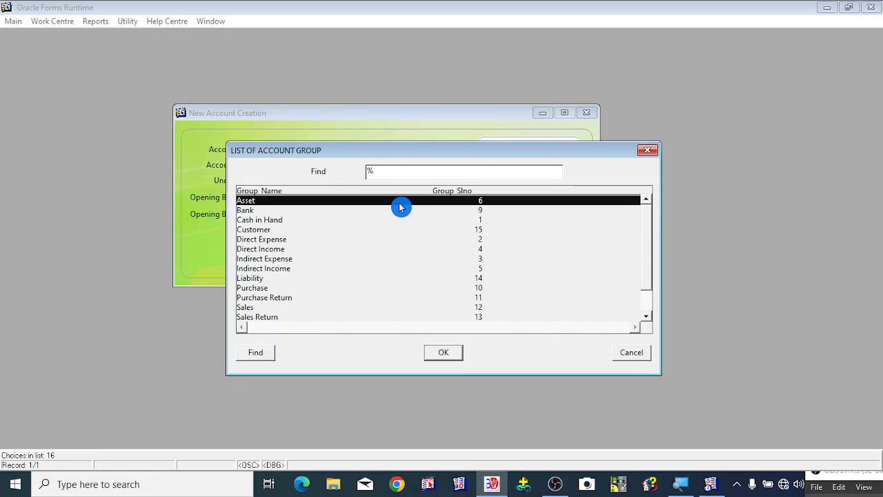
click(272, 269)
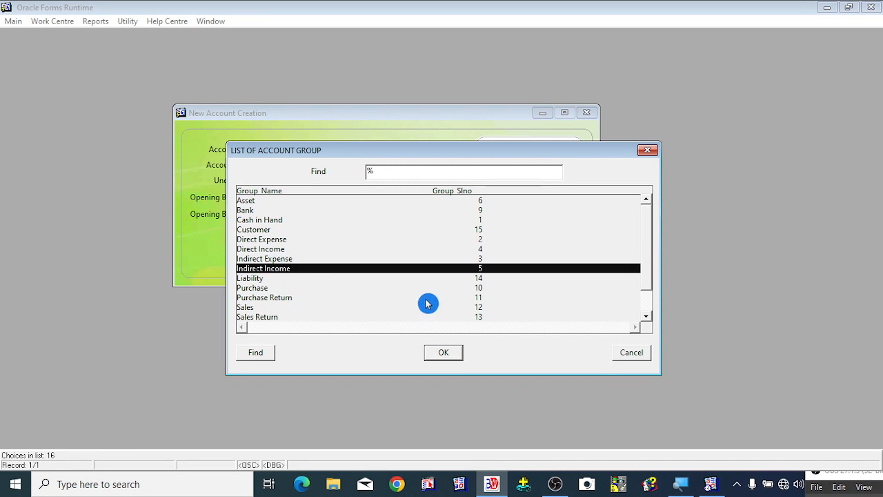
key(Up)
key(Up)
key(Up)
key(Up)
key(Up)
key(Up)
key(Up)
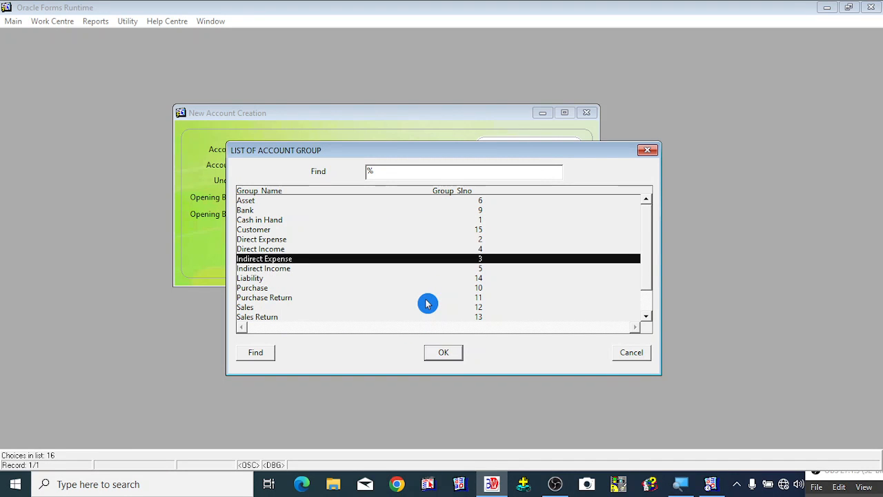
key(Down)
key(Down)
key(Down)
key(Down)
key(Down)
key(Down)
key(Down)
key(Down)
key(Down)
key(Down)
key(Down)
key(Down)
key(Down)
key(Down)
key(Down)
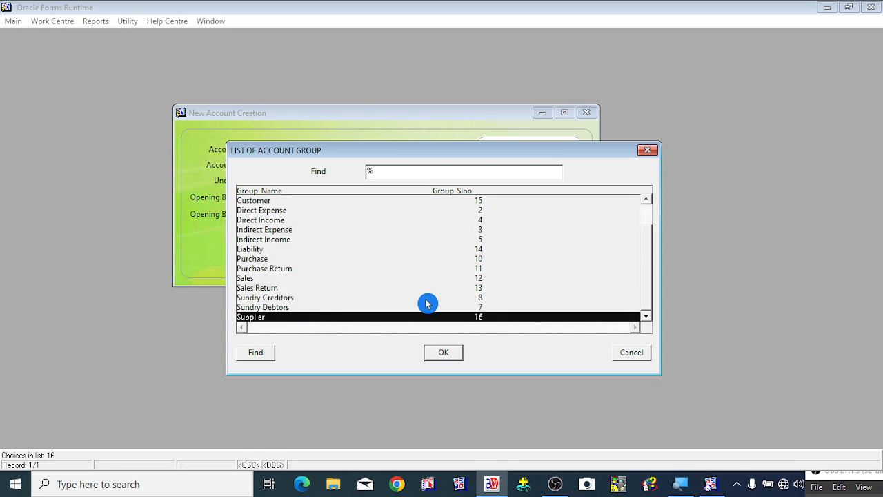
key(Up)
key(Up)
key(Up)
key(Up)
key(Up)
key(Up)
key(Up)
key(Up)
key(Up)
key(Up)
key(Up)
key(Up)
key(Up)
key(Up)
key(Up)
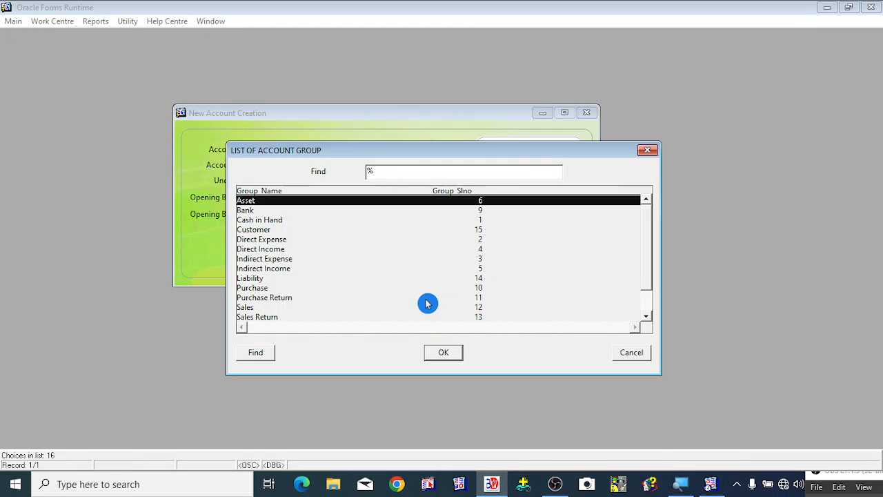
key(Down)
key(Down)
key(Down)
key(Down)
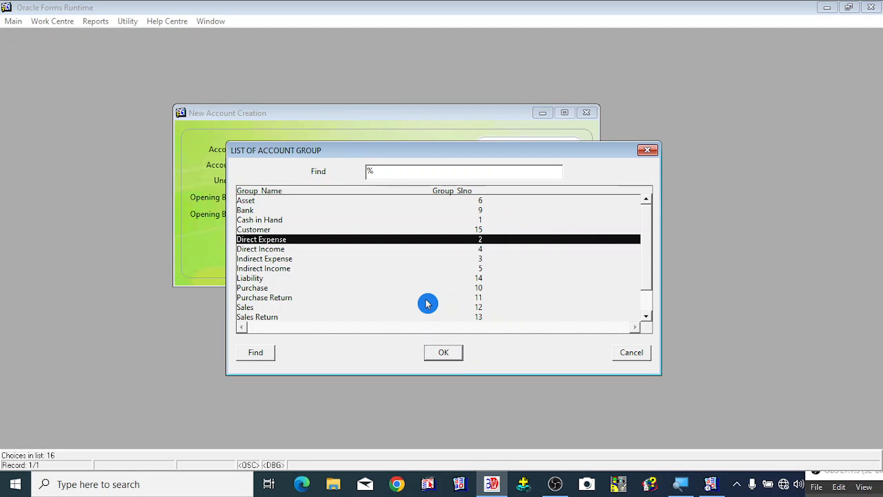
- Assign the account to the Indirect Expense group
drag(345, 160, 526, 174)
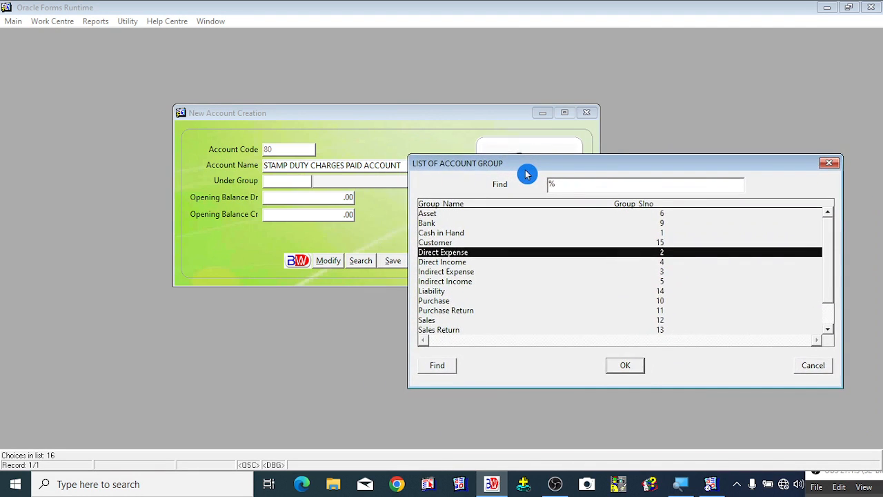
click(461, 274)
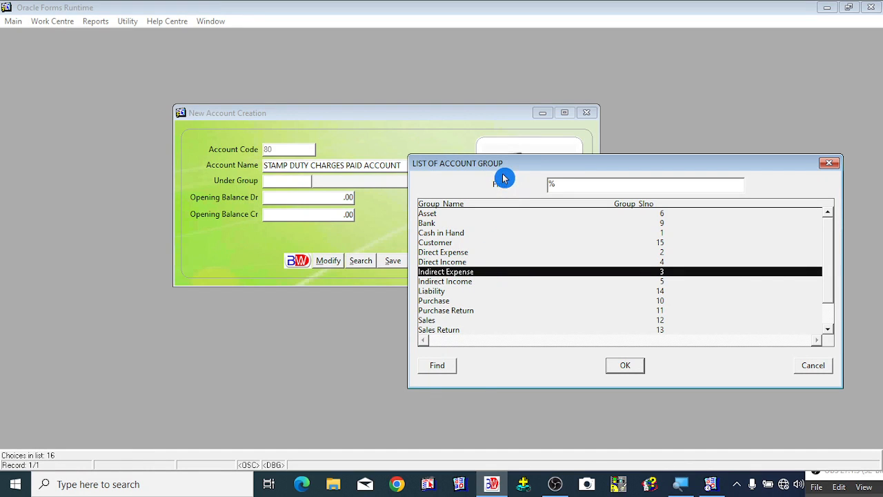
click(627, 370)
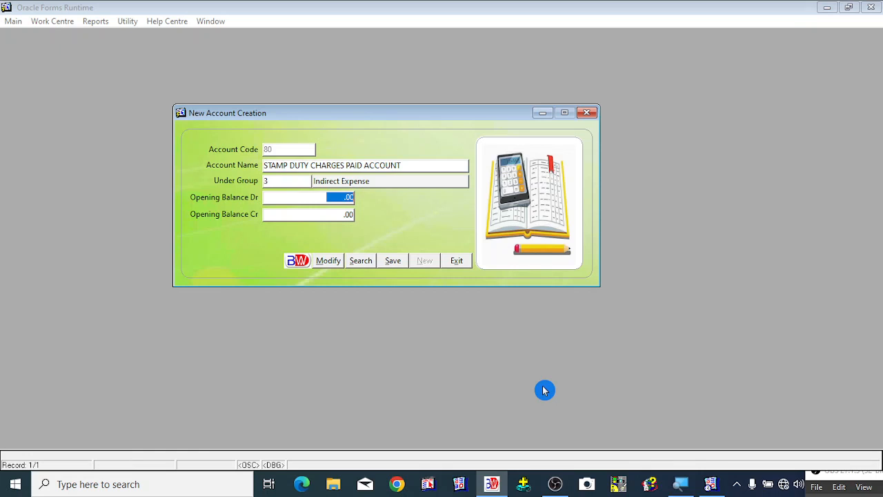
- Save the new account, leaving the opening balances at zero
key(Tab)
key(Tab)
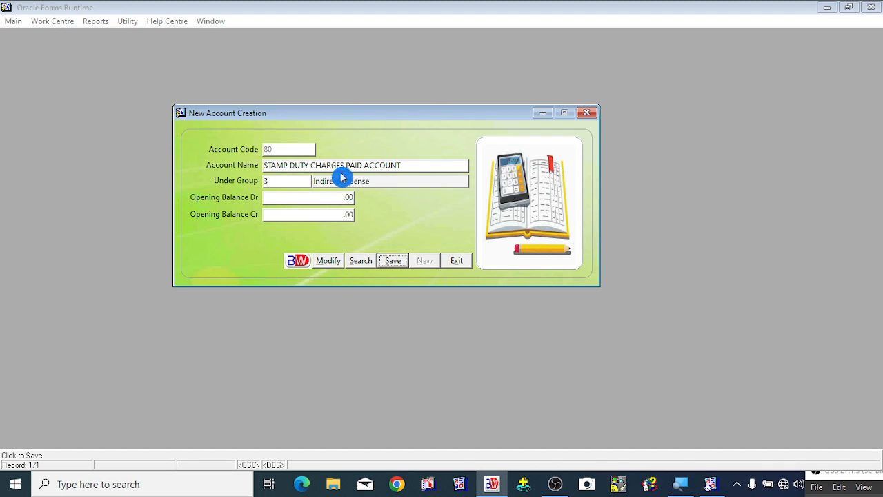
click(393, 265)
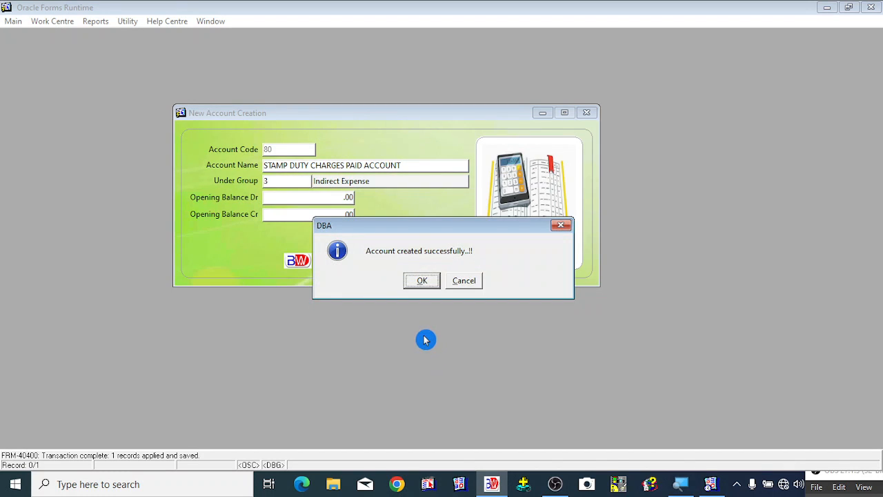
click(423, 281)
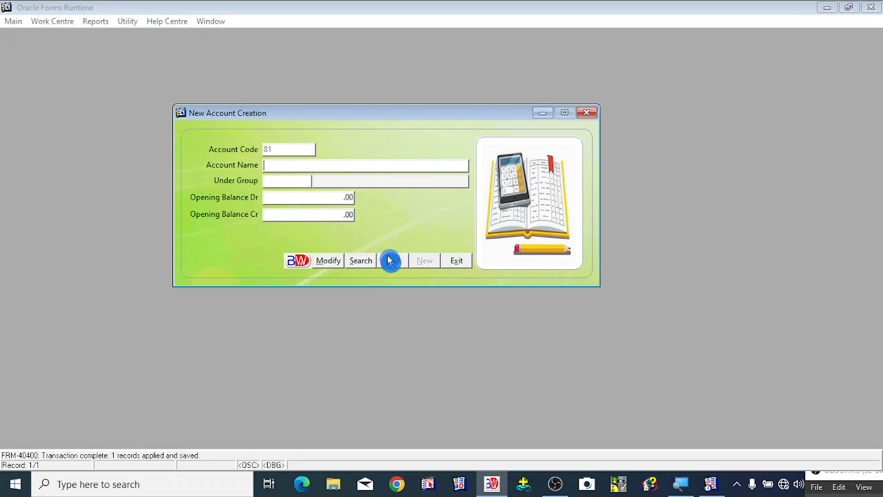
- Search the existing accounts for names starting with stA and select the stamp duty account
click(357, 268)
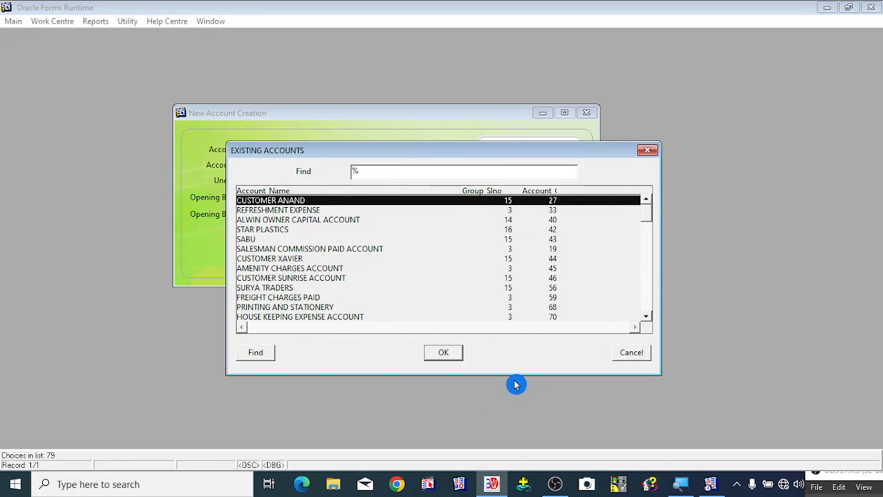
text(stA)
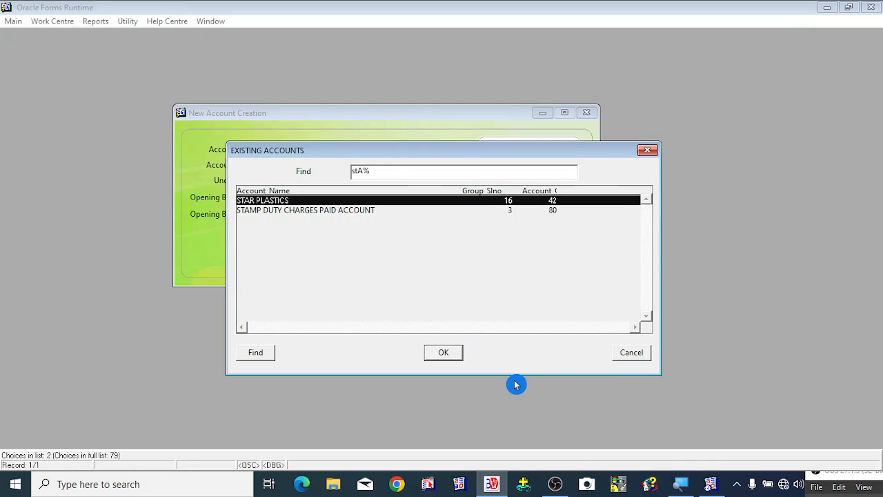
key(Down)
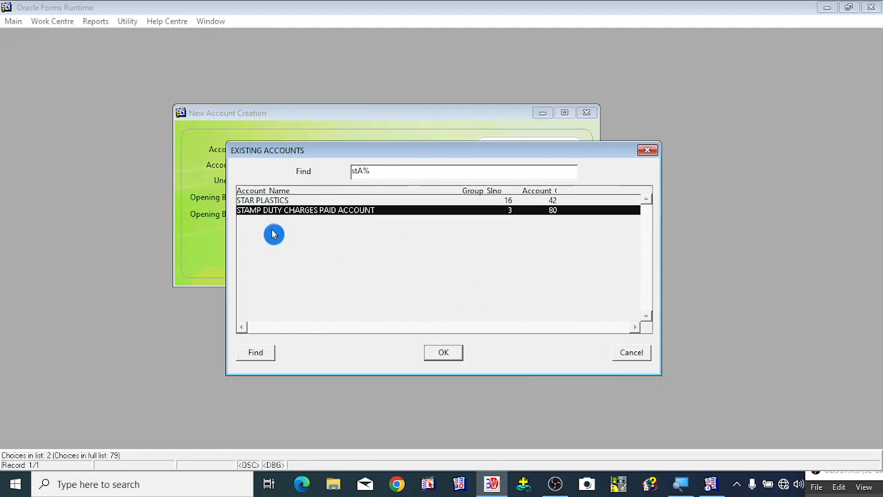
drag(341, 156, 501, 156)
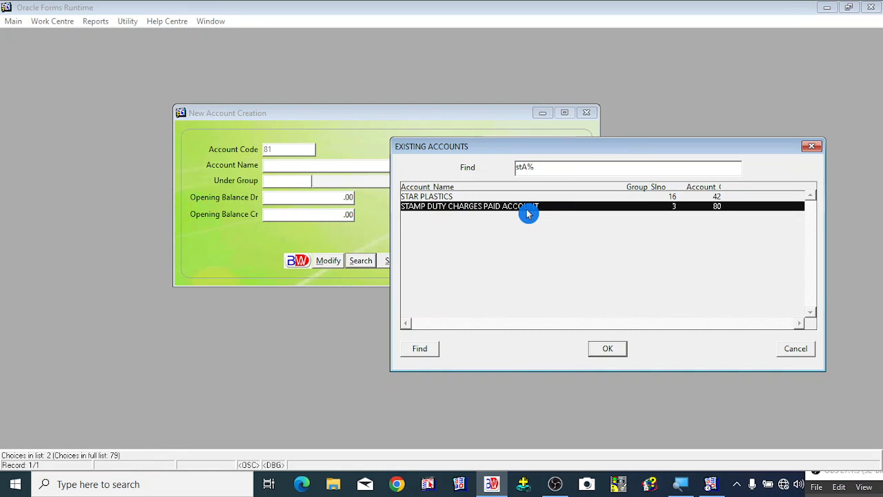
click(609, 352)
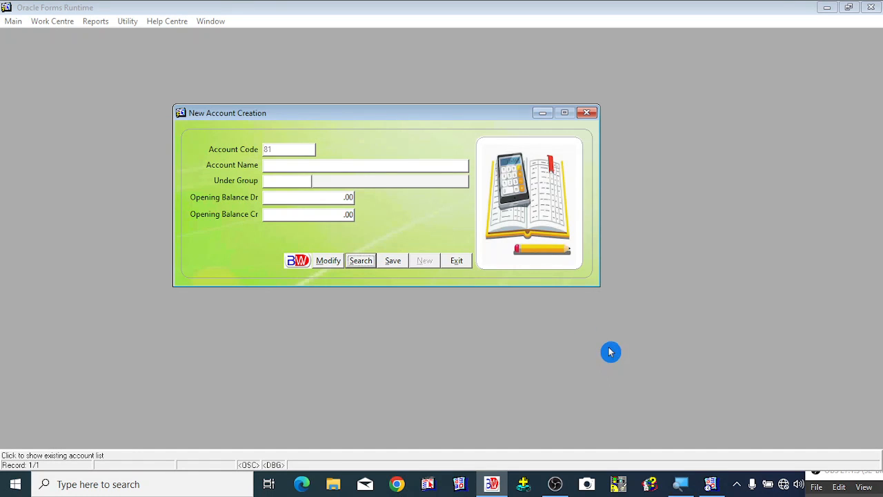
- Close the account creation form and open the List of Accounts report
click(457, 261)
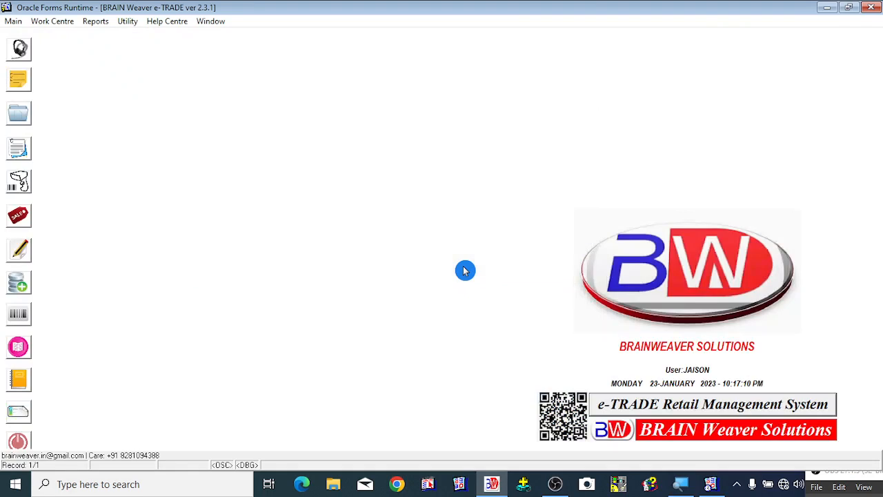
click(95, 21)
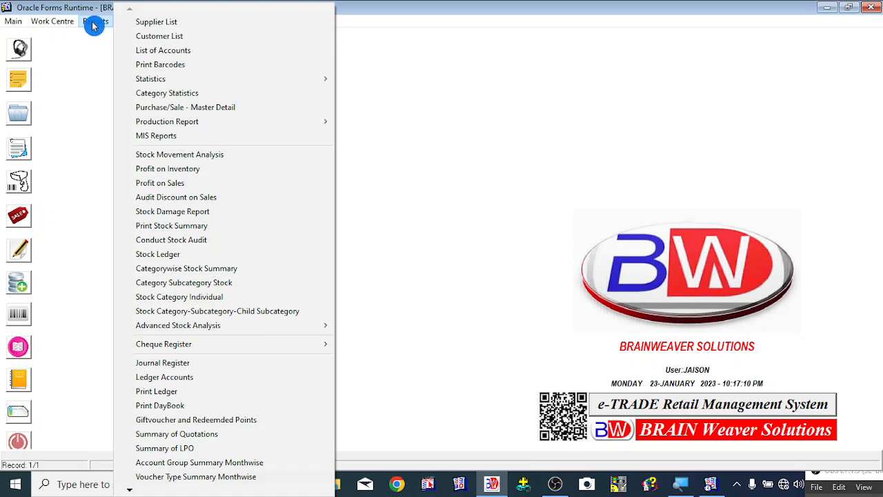
click(157, 57)
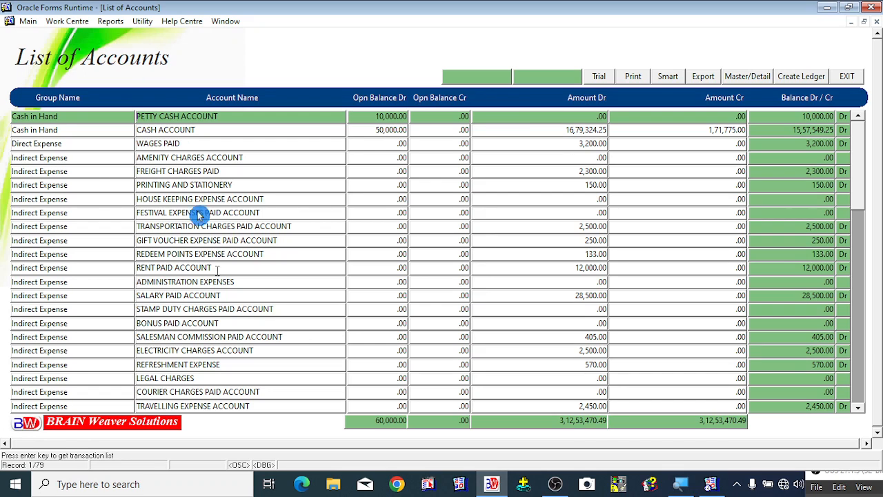
- Review the accounts in the report, including the stamp duty entry, scrolling through to the end of the list
click(262, 334)
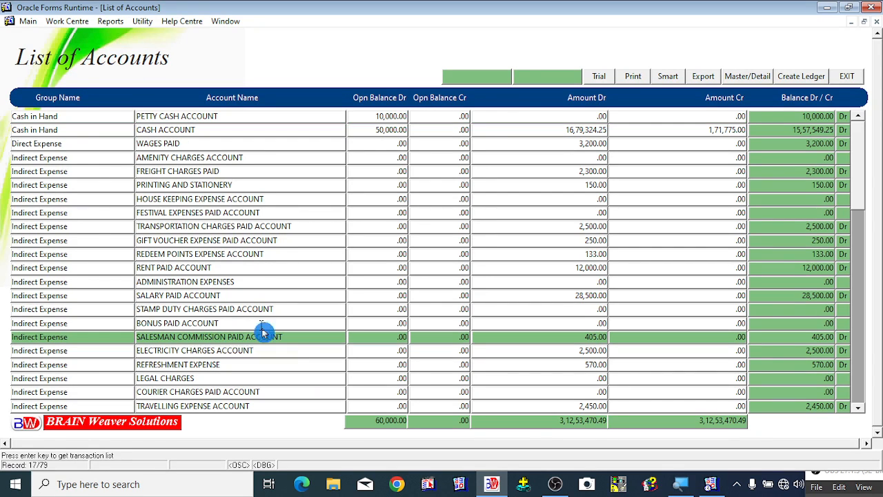
click(218, 213)
click(171, 116)
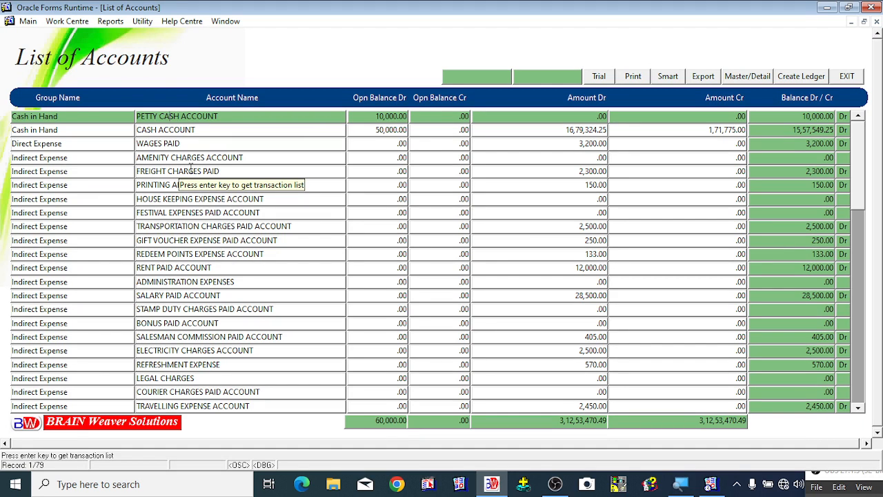
click(191, 170)
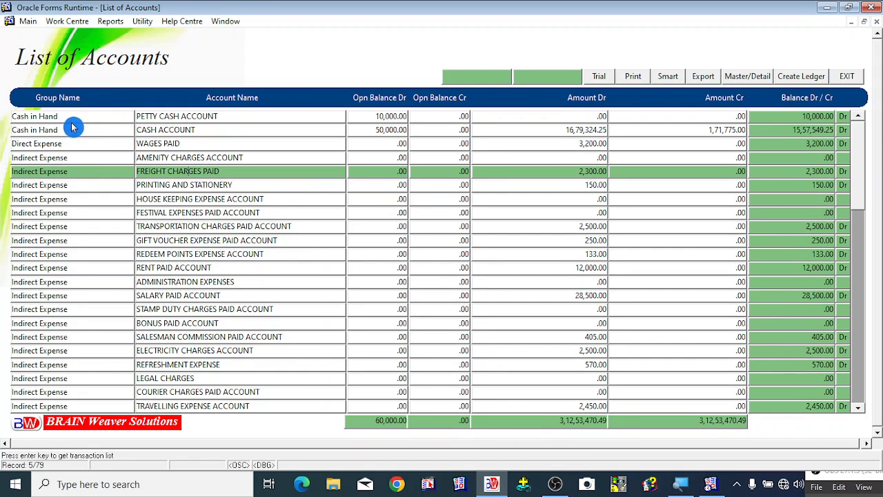
click(202, 116)
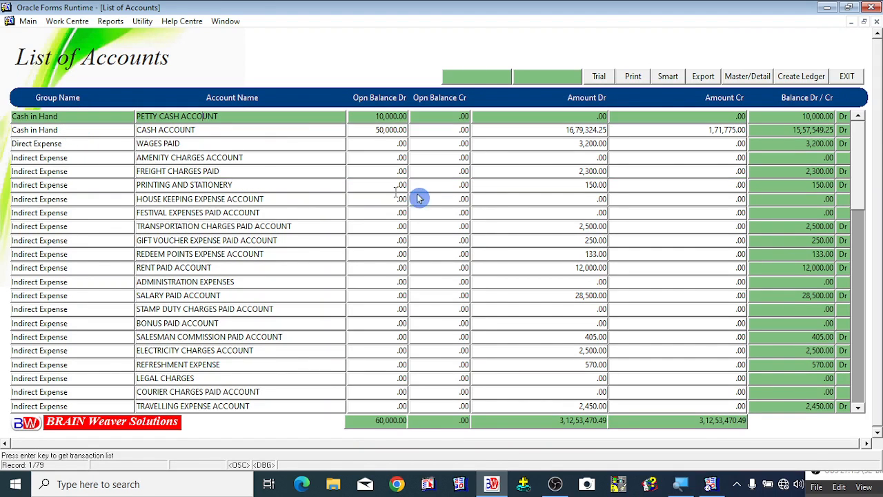
click(447, 121)
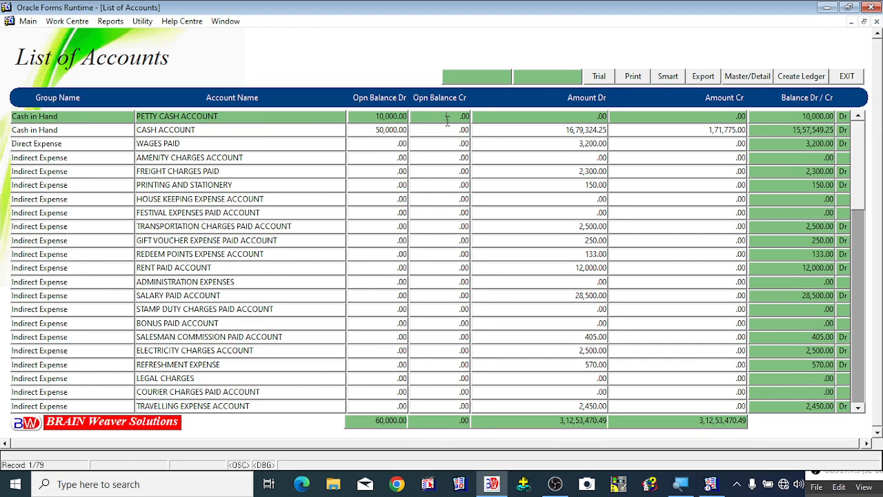
click(575, 115)
click(679, 119)
drag(858, 196, 854, 415)
click(256, 350)
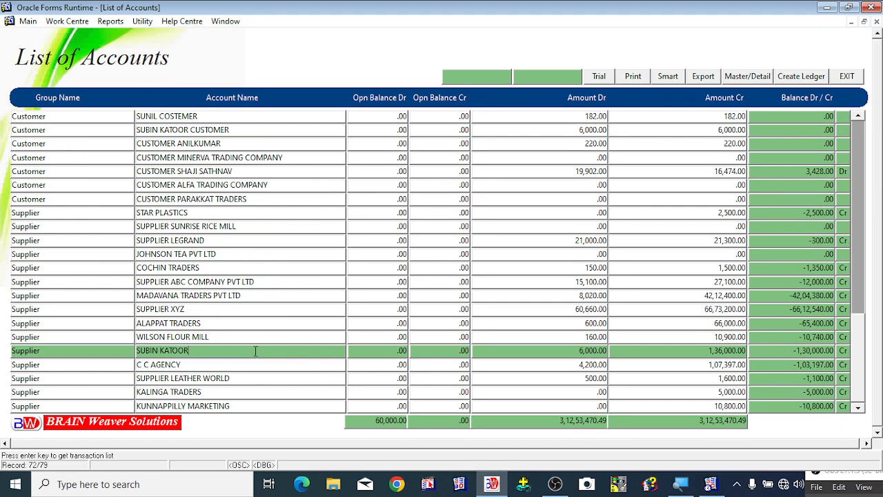
click(857, 409)
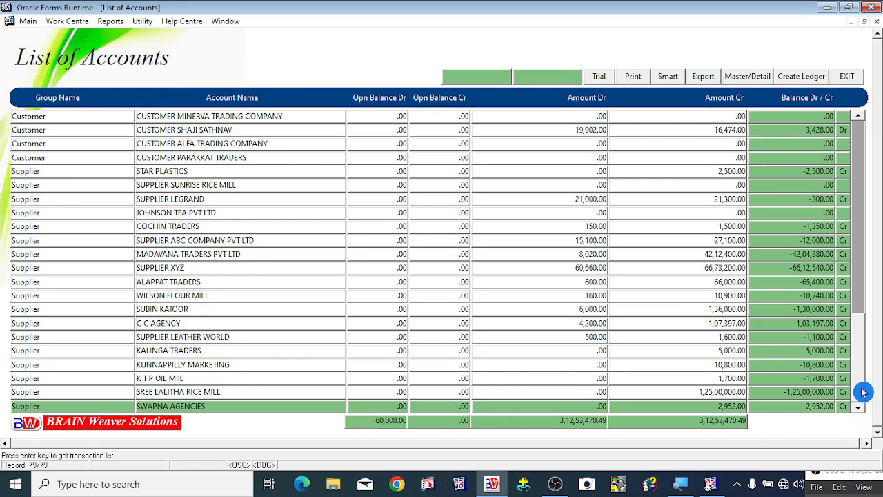
- Open the smart search and filter the accounts by indirect %, browsing through the matching ledgers
drag(867, 249, 867, 171)
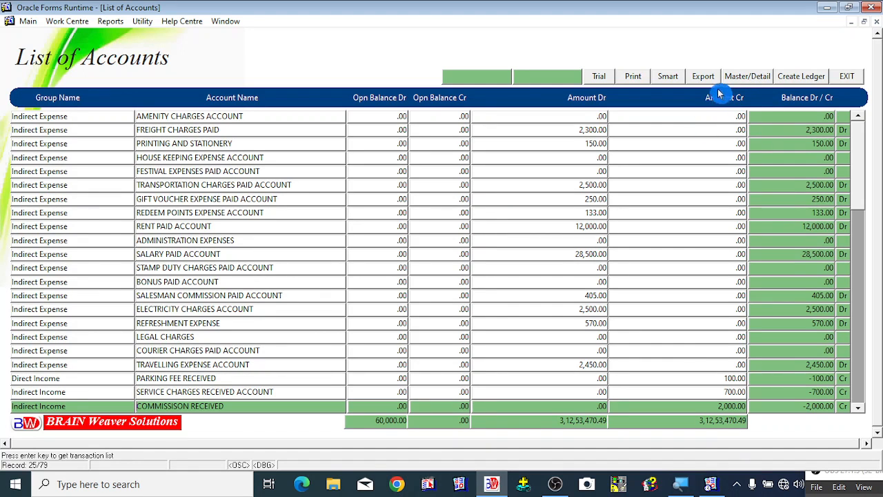
click(670, 80)
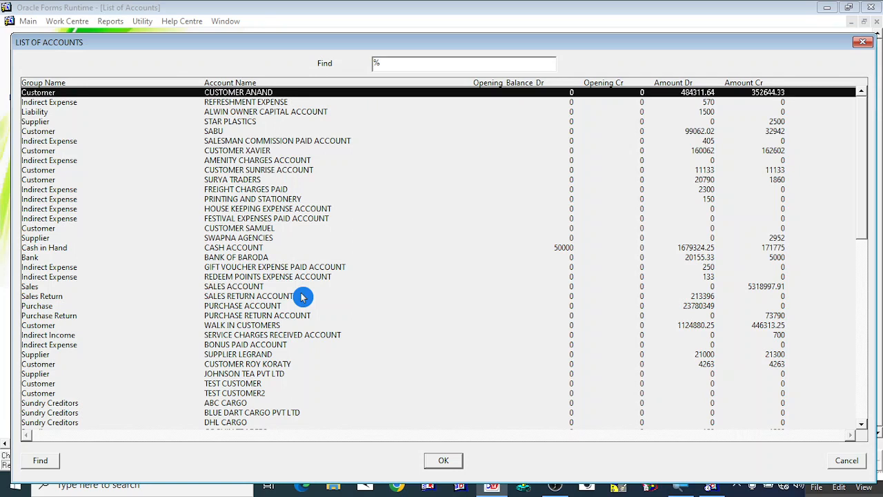
text(indirect %)
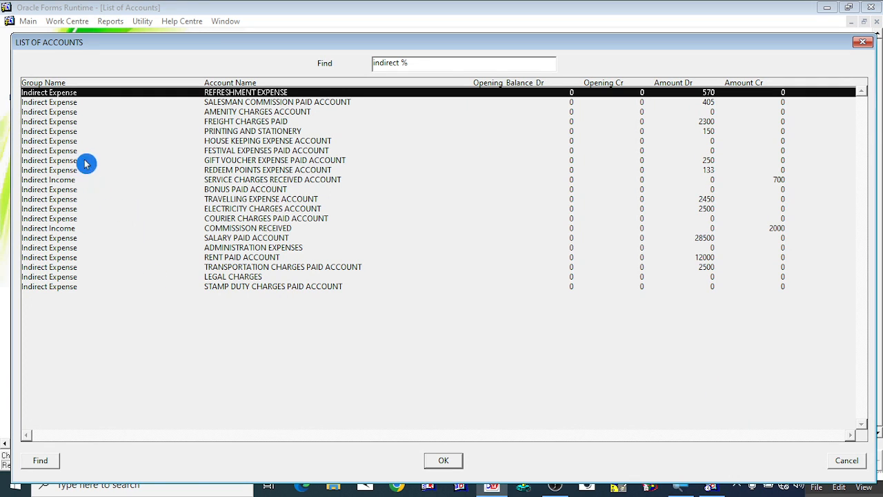
click(225, 180)
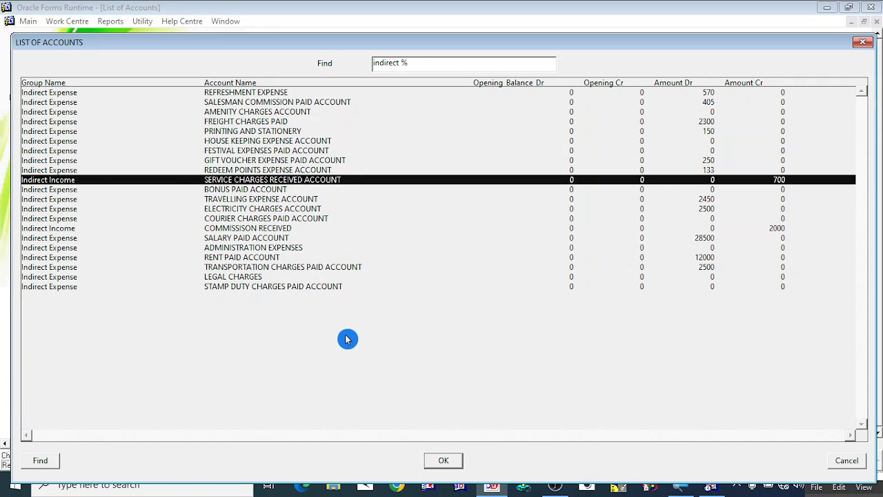
key(Down)
key(Down)
key(Down)
key(Down)
key(Down)
key(Down)
key(Down)
key(Down)
key(Down)
key(Down)
key(Down)
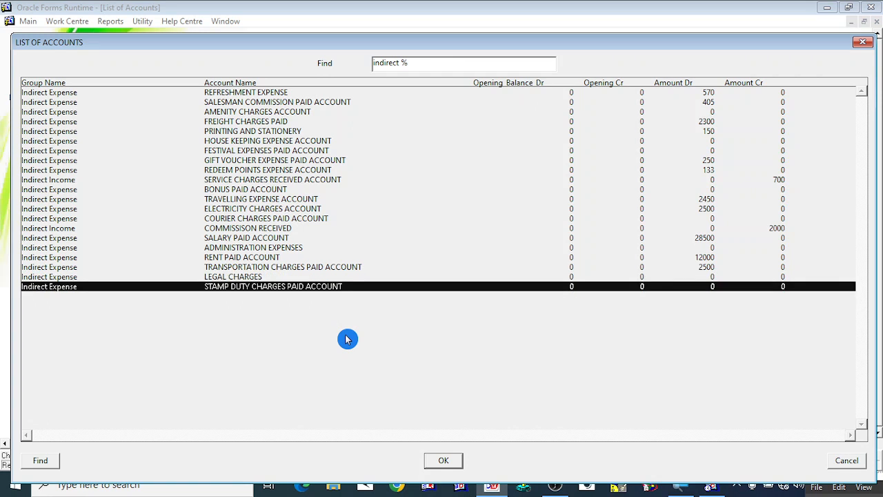
key(Up)
key(Up)
key(Up)
key(Up)
key(Up)
key(Up)
key(Up)
key(Up)
key(Up)
key(Up)
key(Up)
key(Up)
key(Up)
key(Up)
key(Up)
key(Up)
key(Up)
key(Up)
key(Up)
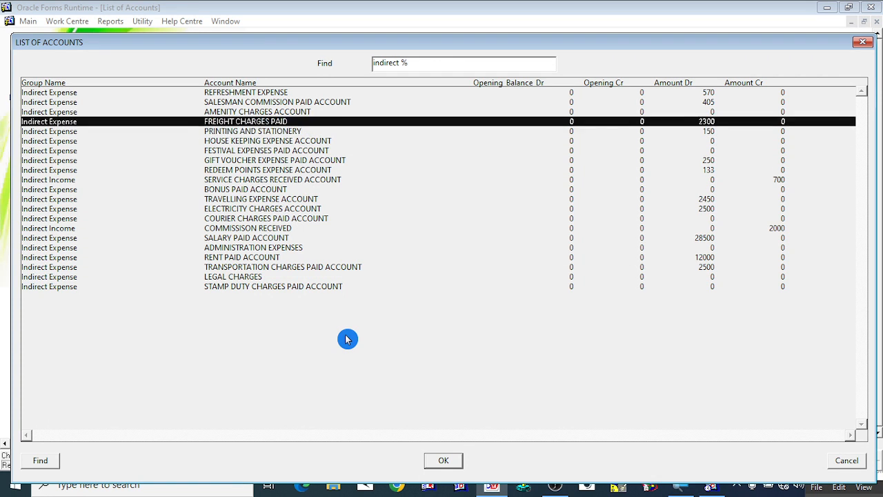
key(Down)
key(Down)
key(Down)
key(Down)
key(Down)
key(Down)
key(Down)
key(Down)
key(Down)
key(Down)
key(Down)
key(Down)
key(Down)
key(Down)
key(Down)
key(Down)
key(Down)
key(Down)
key(Down)
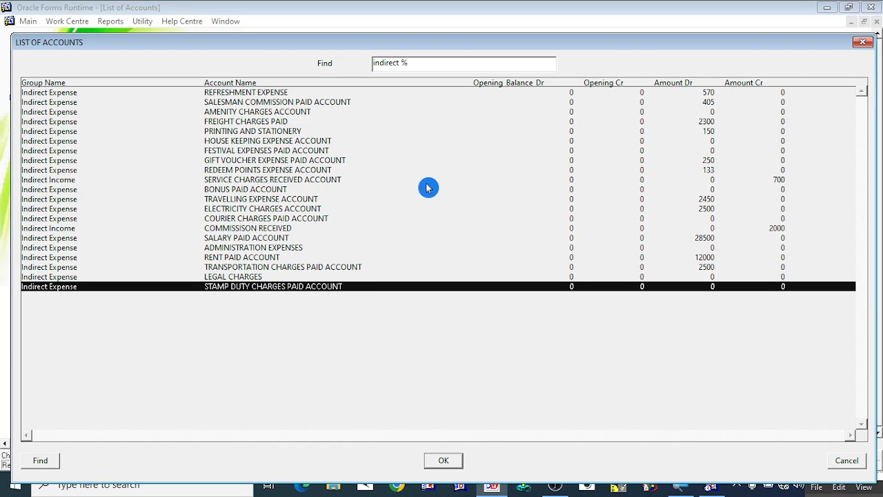
- Change the smart search filter to customer accounts and close the search dialog
key(BackSpace)
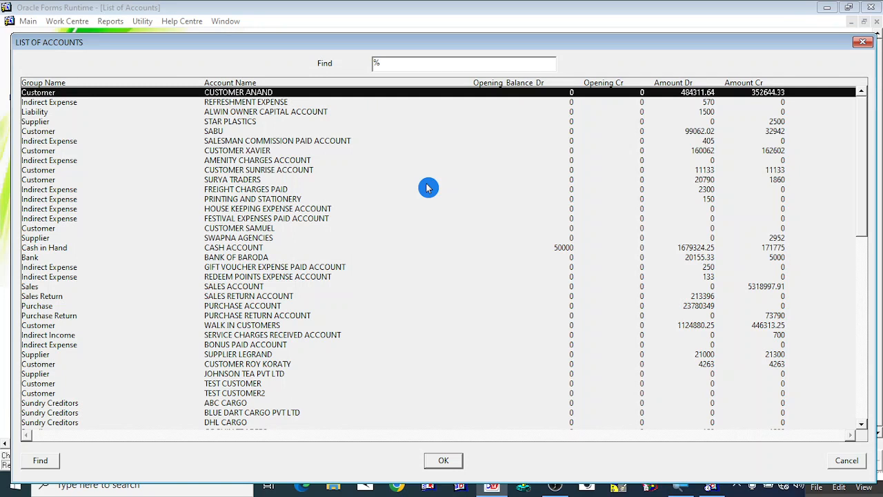
text(customer)
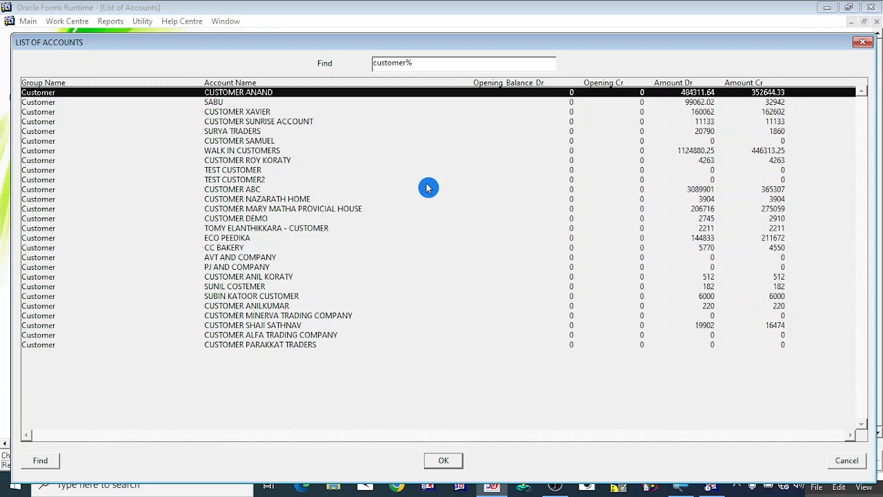
click(450, 461)
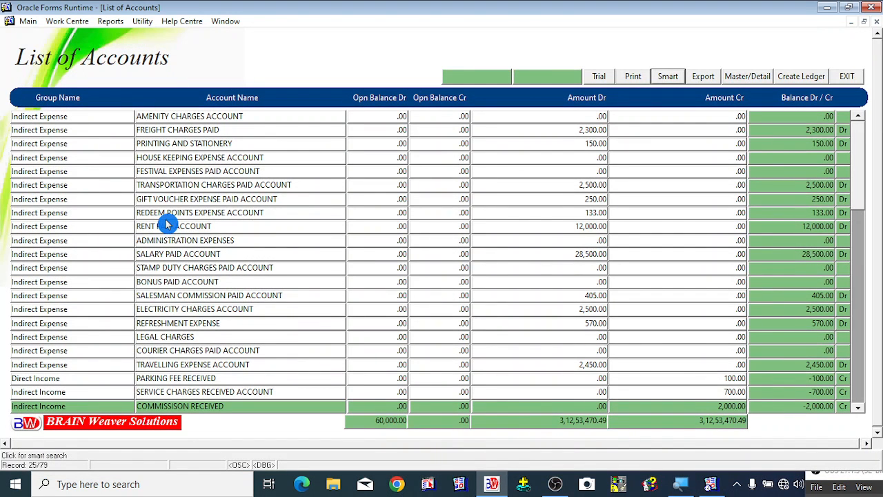
- Export the List of Accounts report to Microsoft Excel and switch to the new workbook
click(185, 171)
click(182, 157)
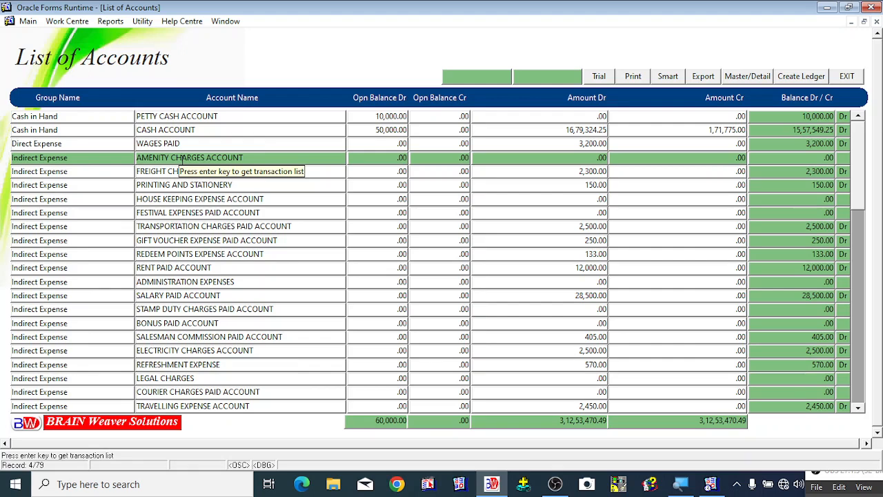
click(204, 116)
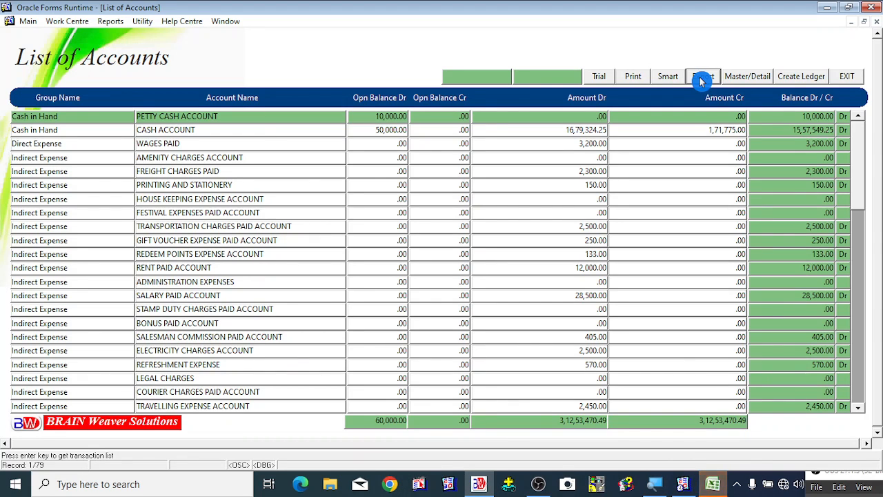
mouse_move(713, 485)
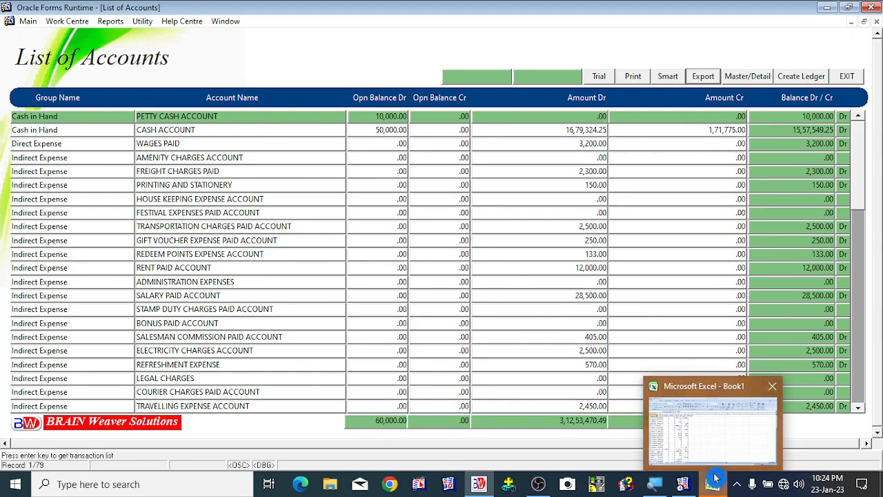
click(711, 429)
click(443, 275)
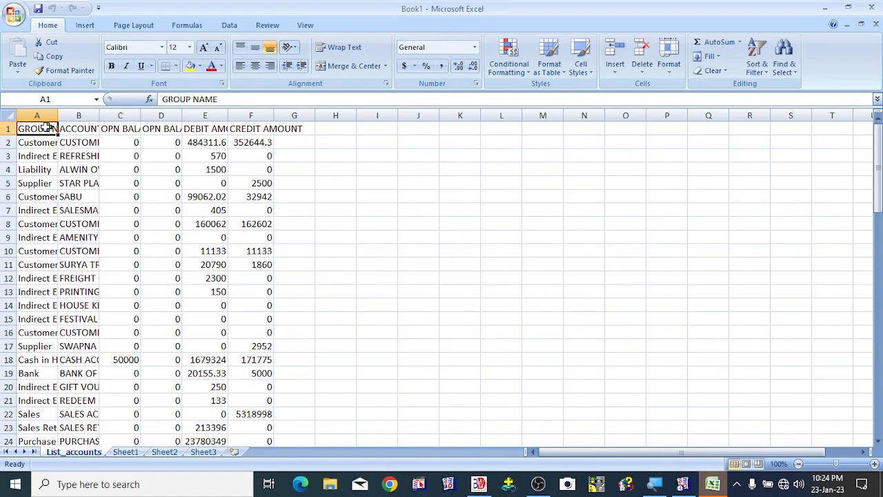
- Autofit the widths of columns A through F and turn off the worksheet gridlines
drag(37, 115, 293, 116)
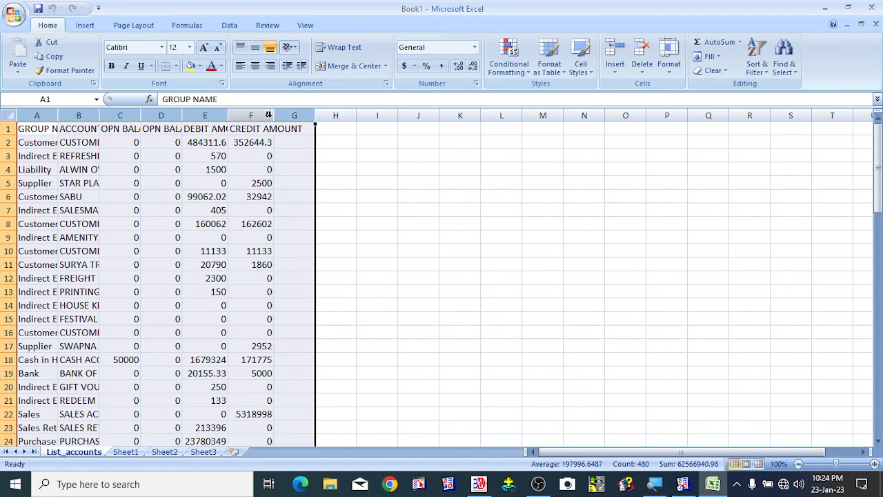
double_click(273, 115)
click(305, 25)
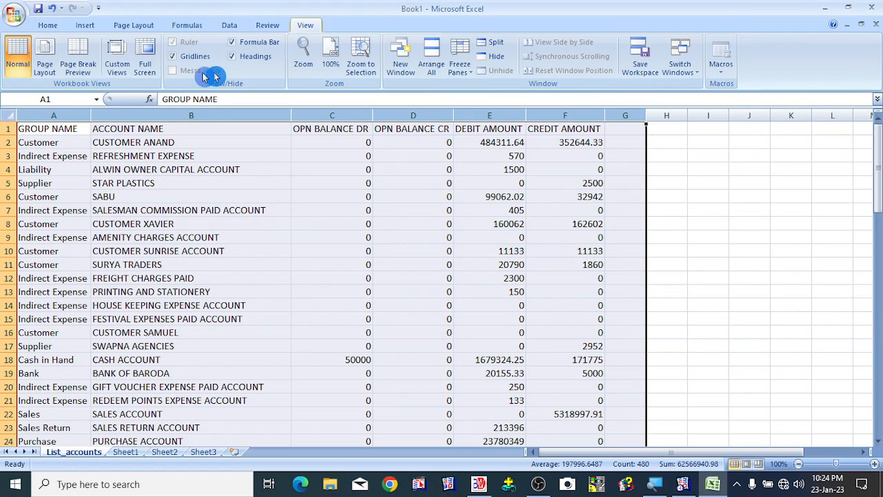
click(194, 57)
click(104, 196)
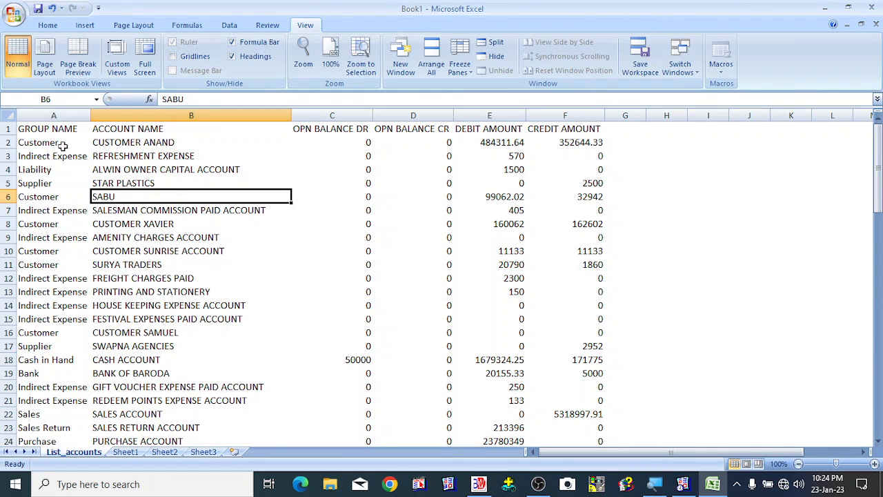
- Apply all borders to the whole data range A1:F80
click(38, 130)
key(ctrl+shift+Right)
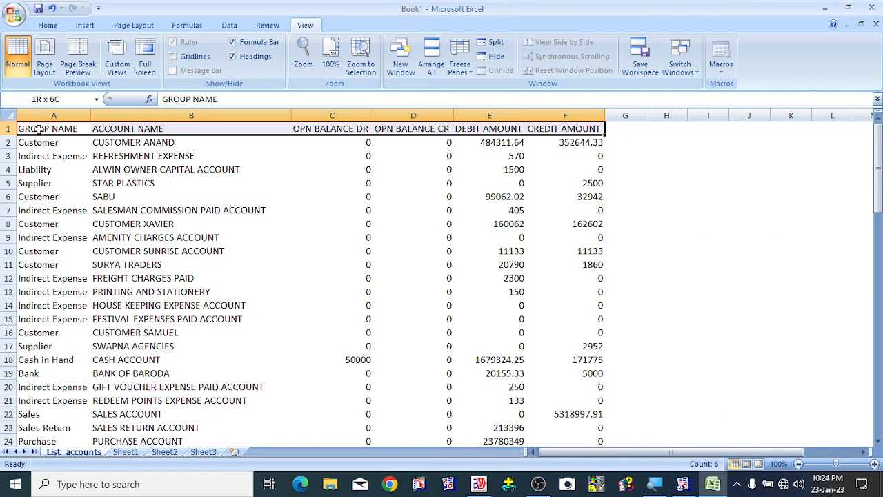
key(ctrl+shift+Down)
click(45, 25)
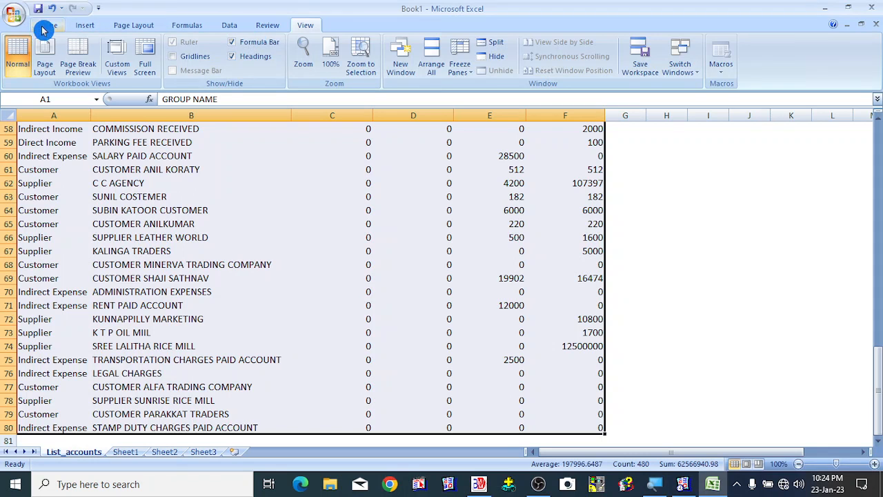
click(176, 66)
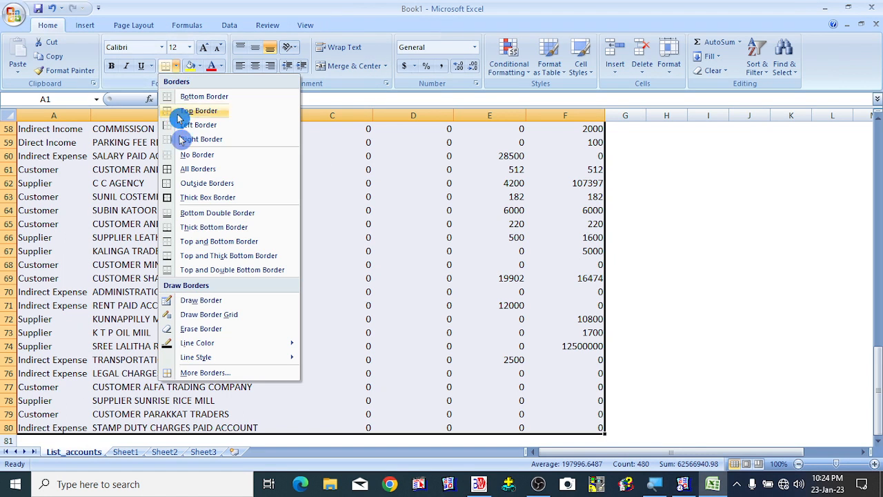
click(198, 169)
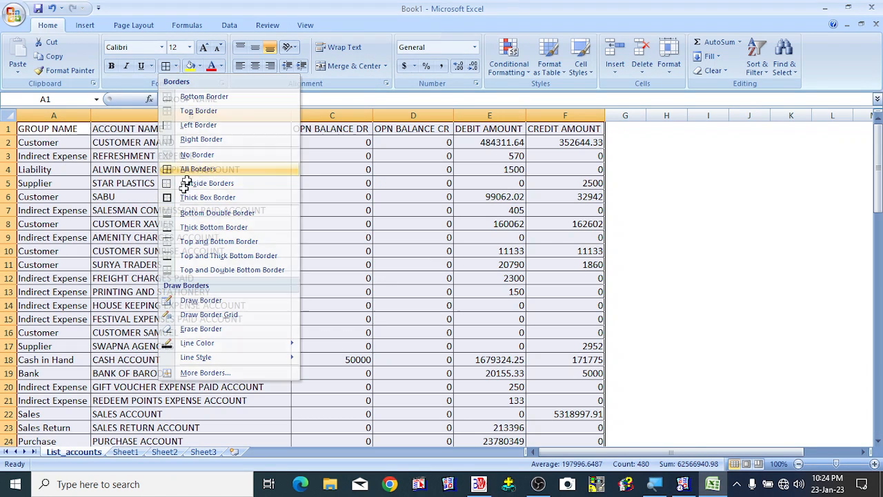
- Fill the header row A1:F1 with yellow
click(74, 130)
key(ctrl+shift+Right)
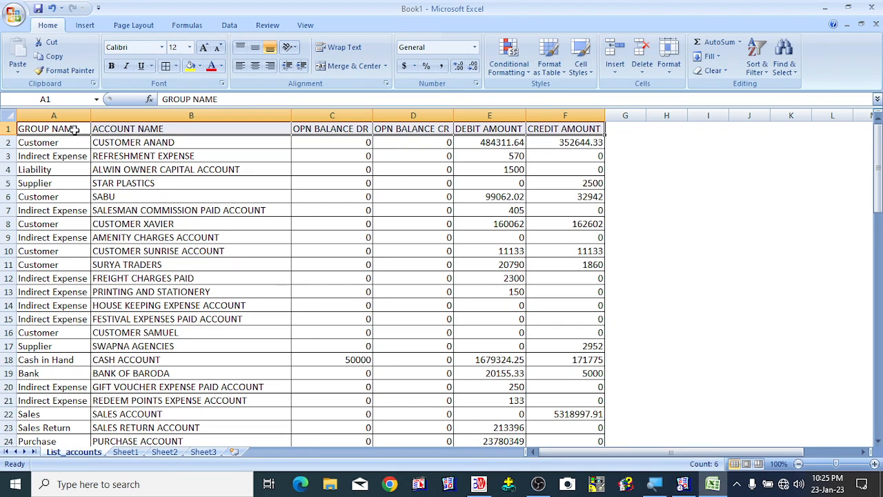
click(189, 66)
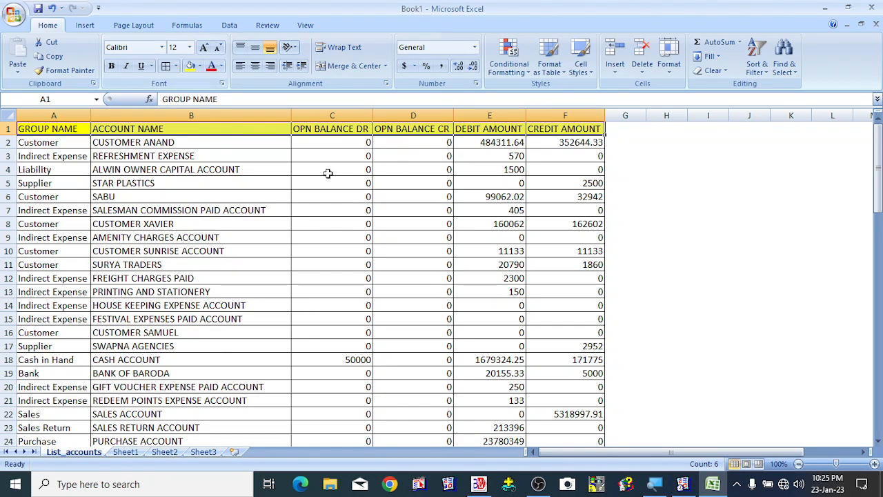
- Apply comma number formatting to the amount columns C2:F80
click(332, 142)
key(ctrl+shift+Right)
key(ctrl+shift+Down)
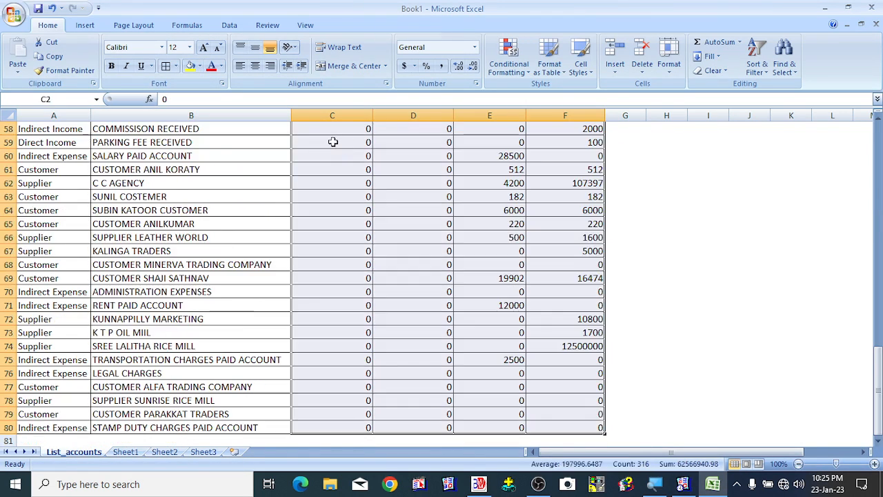
click(445, 69)
scroll(405, 317, up, 19)
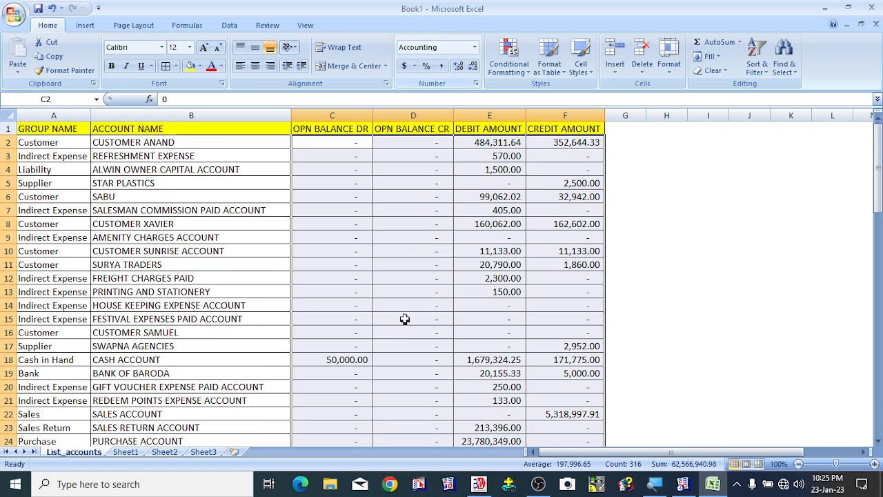
- Add an AutoSum total of the opening balance Dr column in cell C81
scroll(404, 318, down, 6)
scroll(404, 315, down, 11)
click(337, 399)
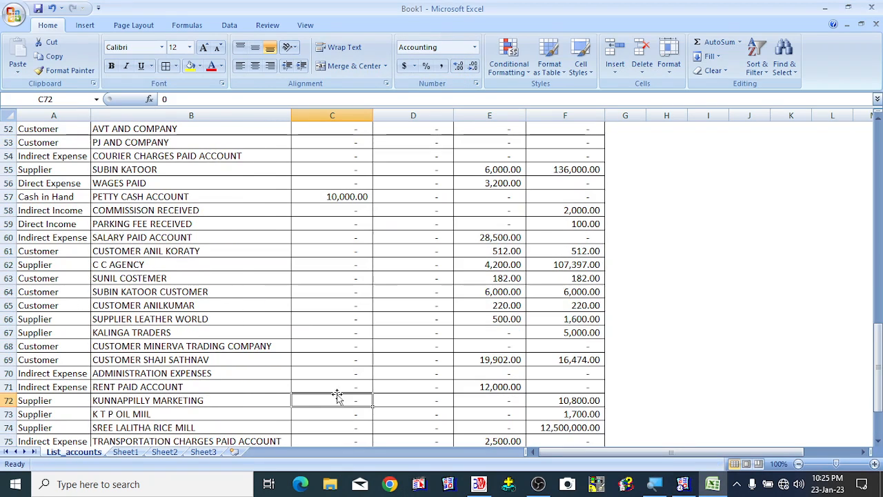
key(ctrl+Down)
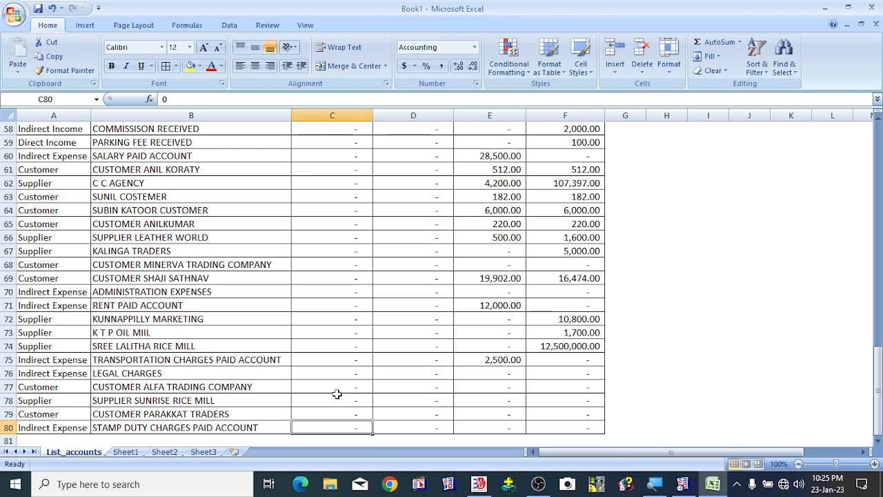
key(Down)
click(716, 42)
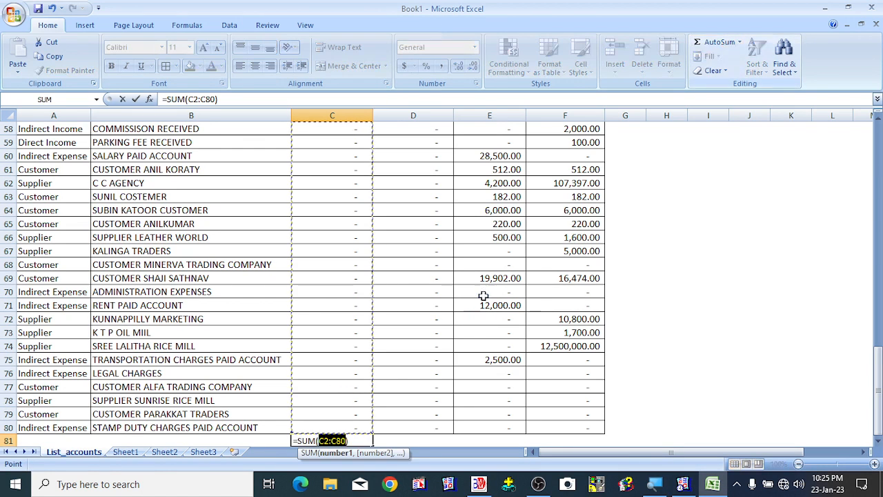
key(Return)
key(Up)
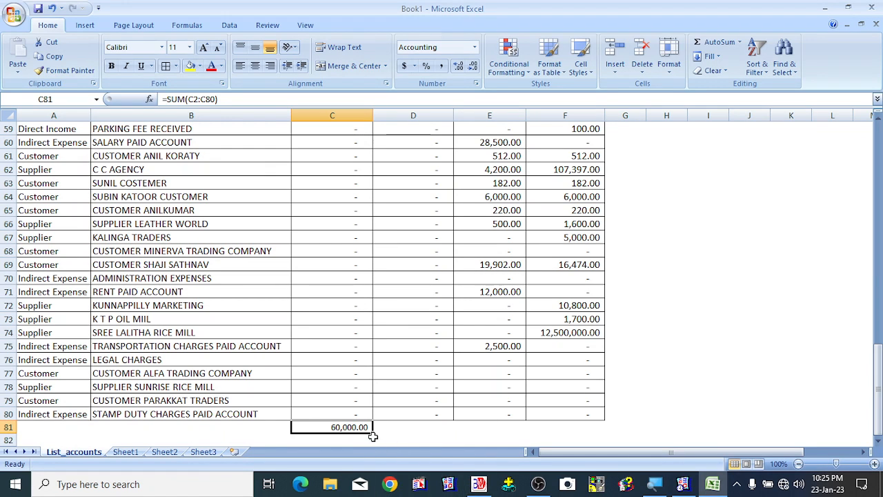
- Copy the total across to F81 and fill the totals row C81:F81 with yellow
drag(372, 433, 597, 435)
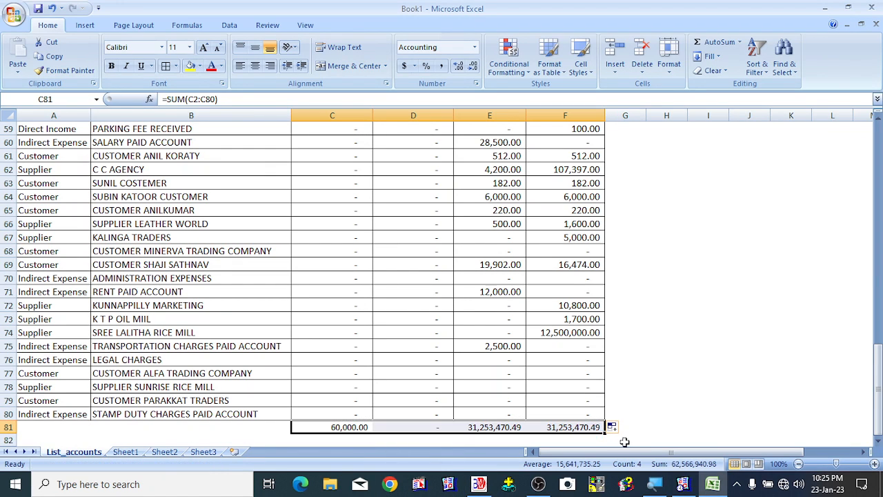
click(190, 65)
click(762, 266)
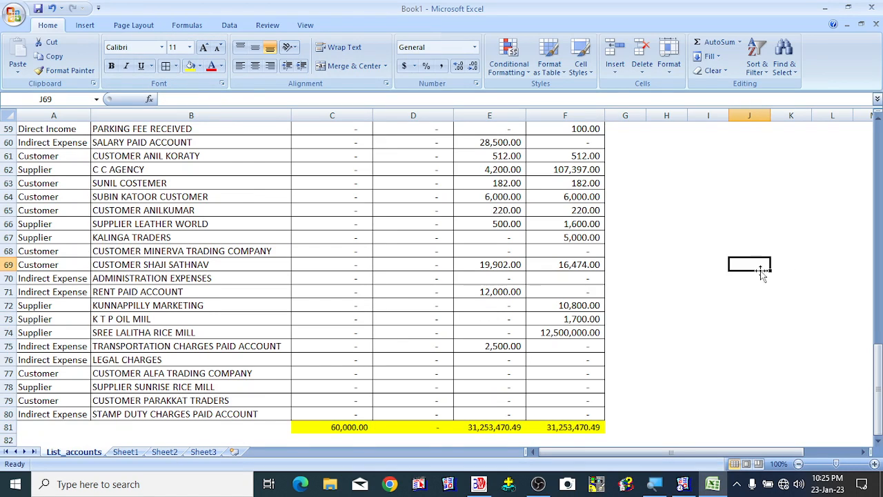
- Review the formatted ledger sheet from the header row down to the totals row
scroll(760, 270, up, 8)
scroll(760, 270, up, 11)
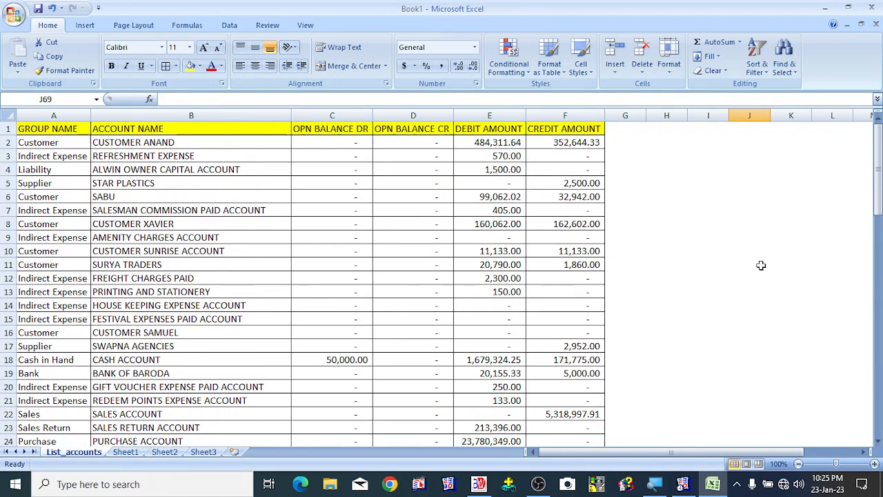
click(71, 141)
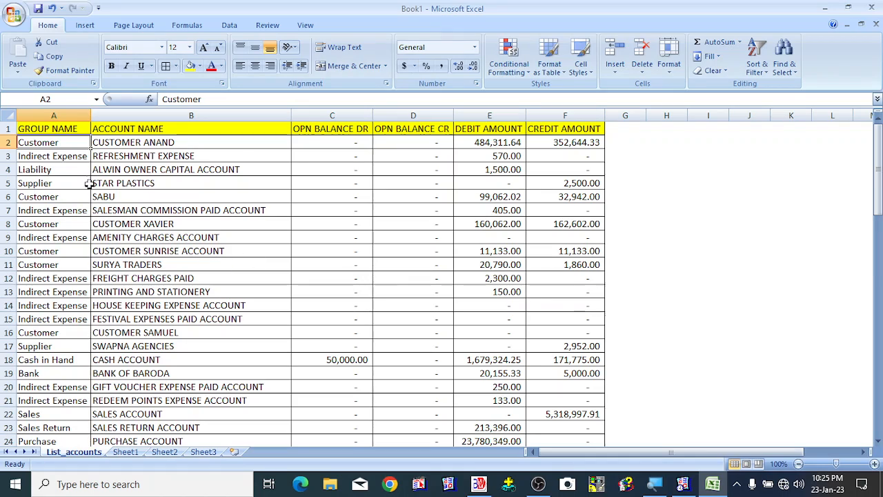
drag(69, 128, 574, 431)
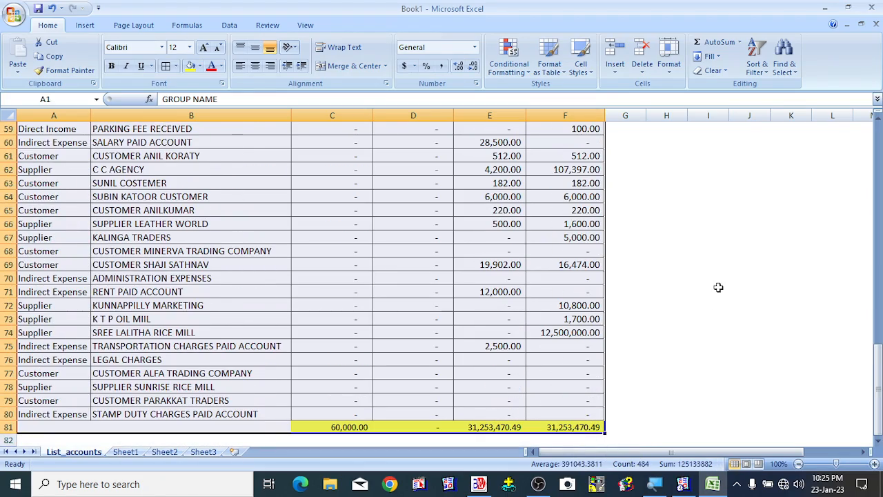
scroll(714, 279, up, 19)
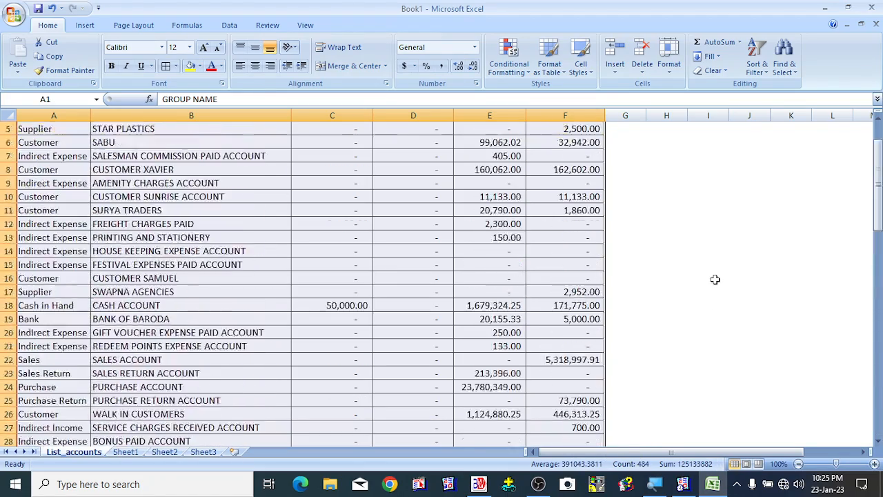
click(693, 248)
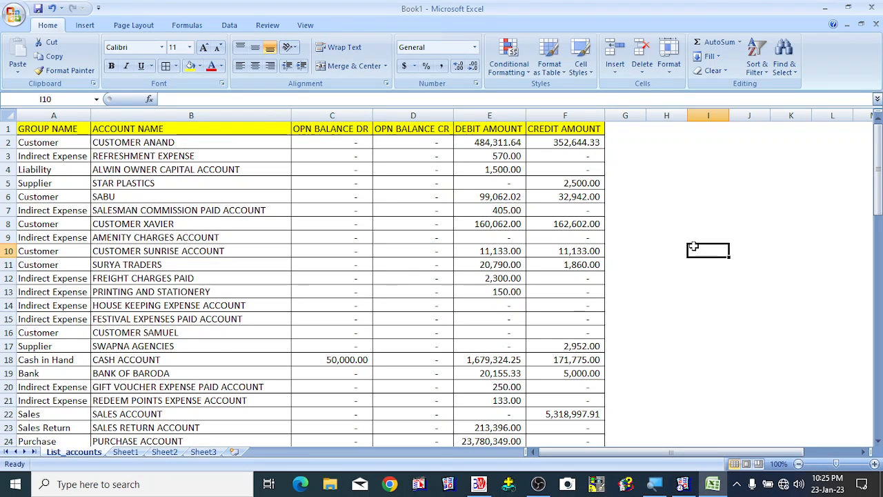
- Close the workbook without saving and exit the List of Accounts screen
click(875, 9)
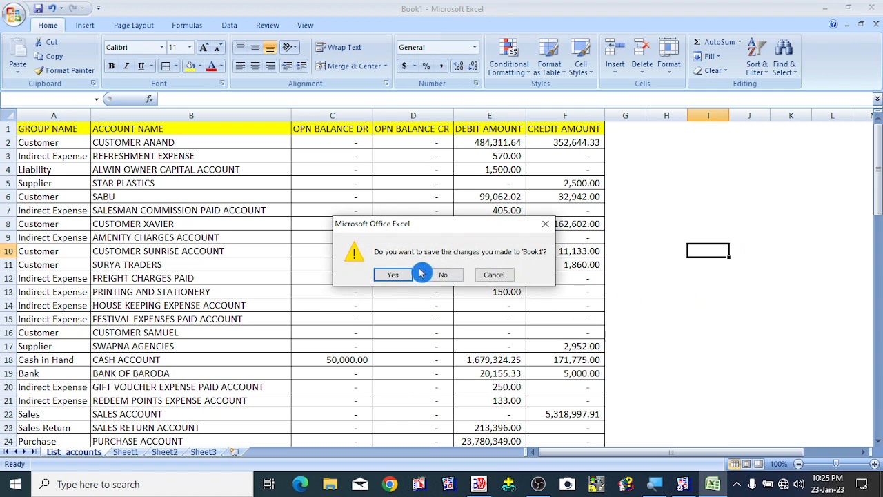
click(442, 274)
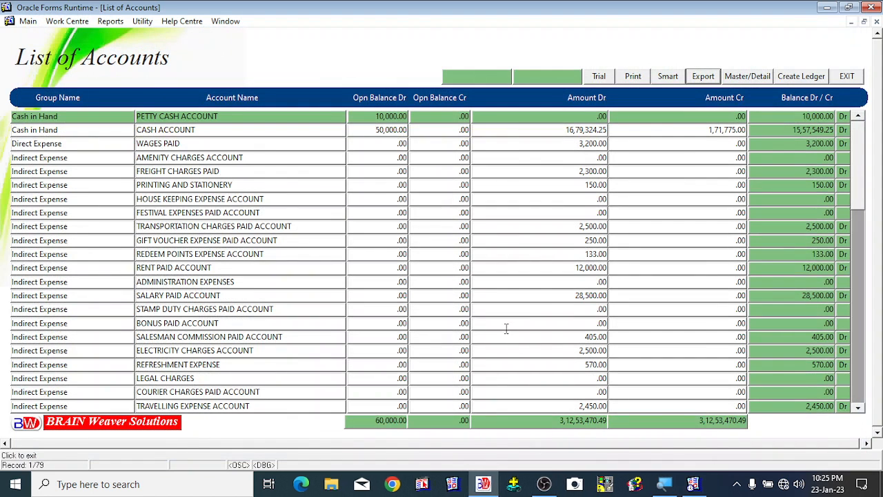
click(538, 281)
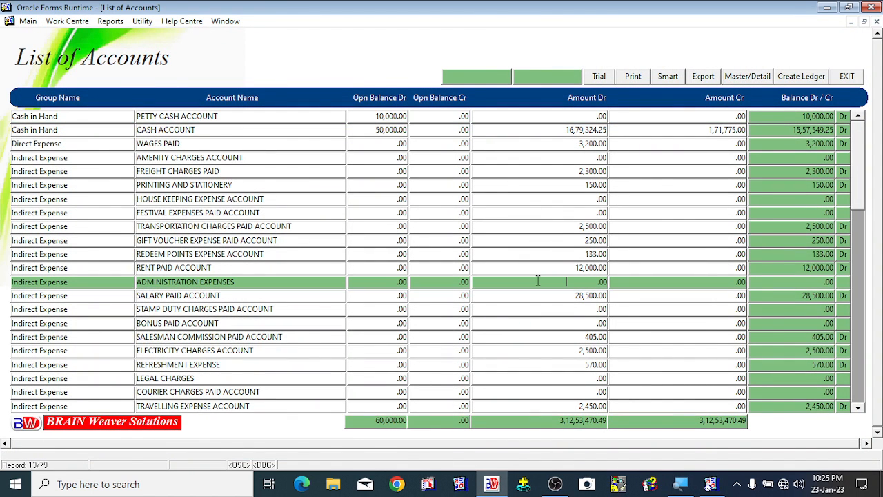
click(847, 78)
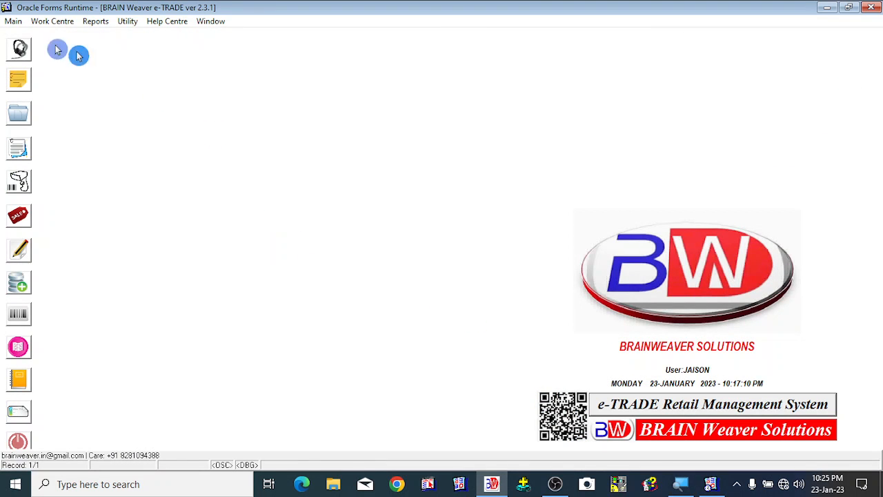
- Open Create General Ledgers and enter the account name CUSTOMER AKASH TRADING COMPANY
click(16, 21)
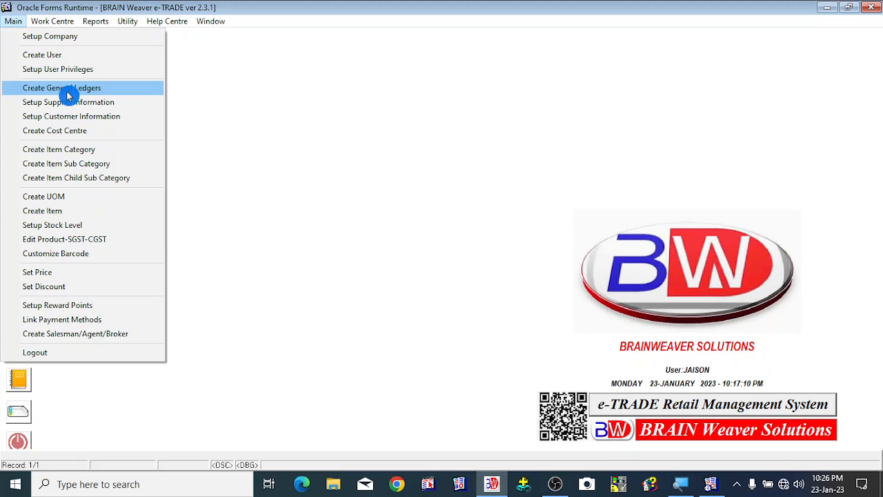
click(109, 91)
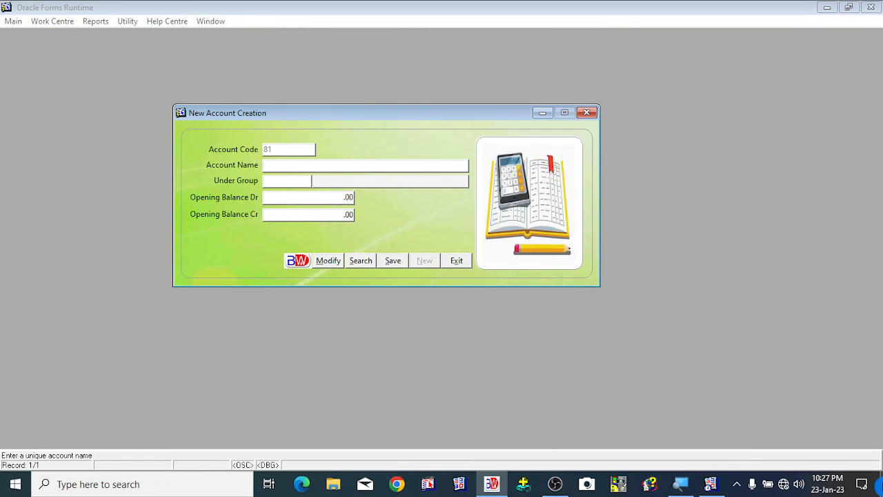
text(CUSTOMER AKASH TRADING COMPANY)
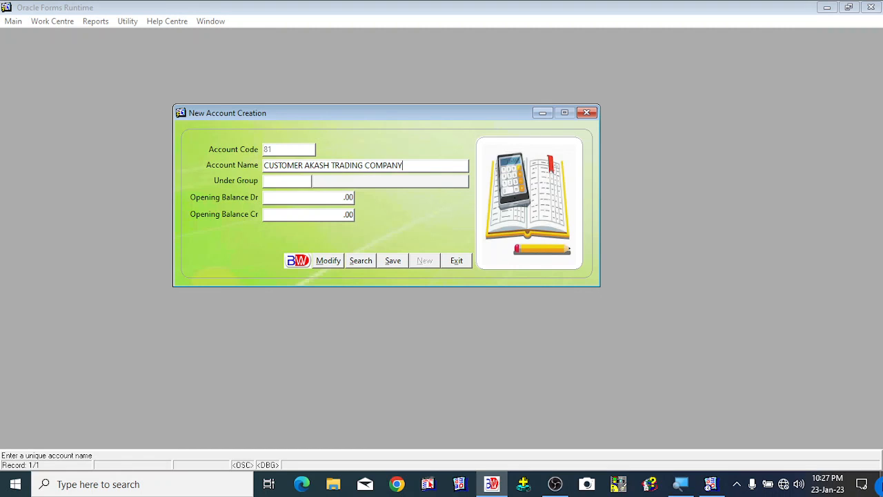
key(Tab)
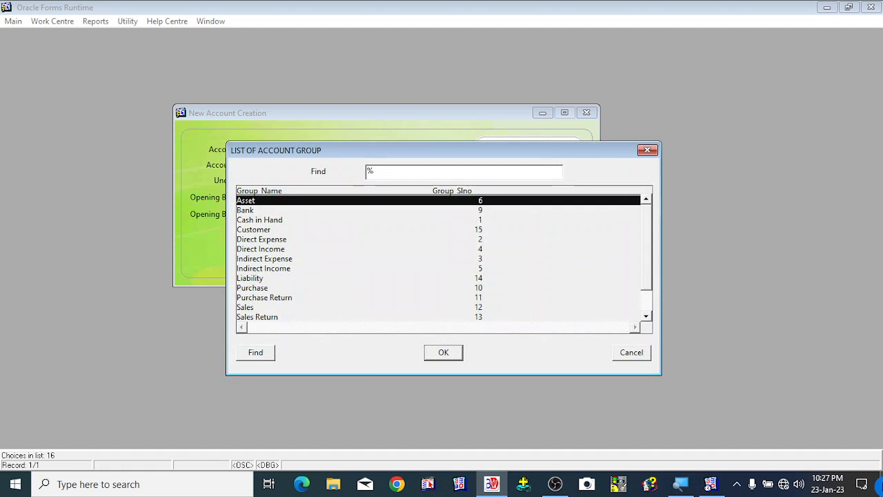
- Assign the new account to the Customer group
key(Down)
key(Down)
key(Down)
key(Down)
key(Down)
key(Down)
key(Down)
key(Down)
key(Down)
key(Down)
key(Down)
key(Down)
key(Down)
key(Down)
key(Down)
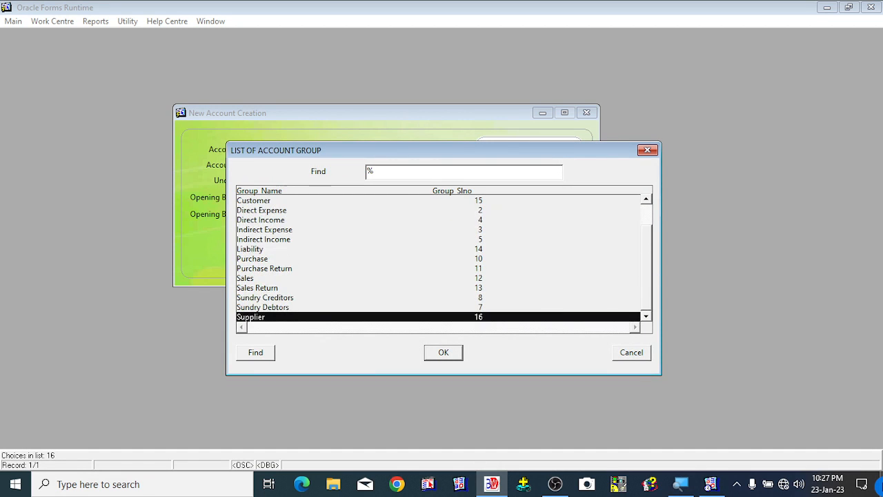
key(Up)
text(c)
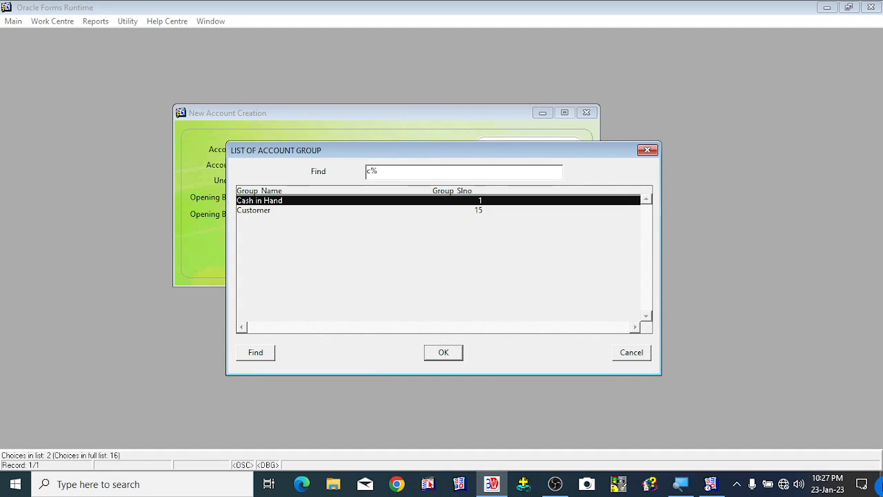
key(Down)
key(Return)
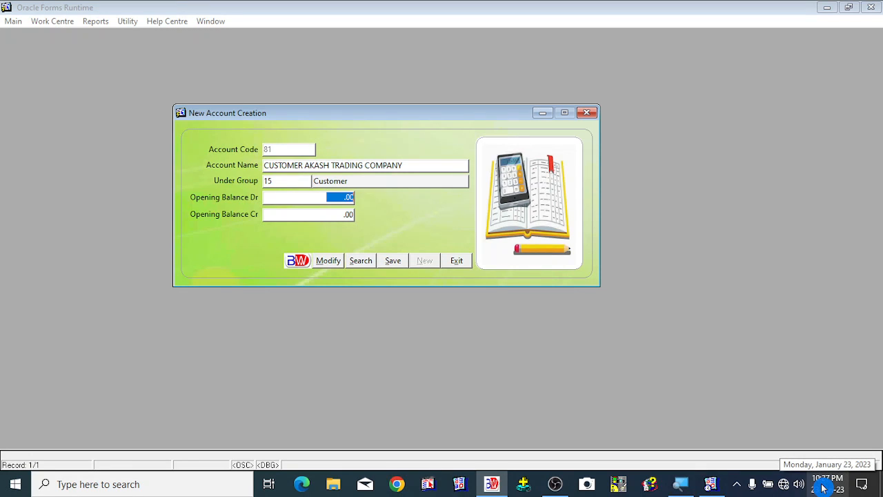
- Save the new account with zero opening balances and exit the account creation form
key(Tab)
key(Tab)
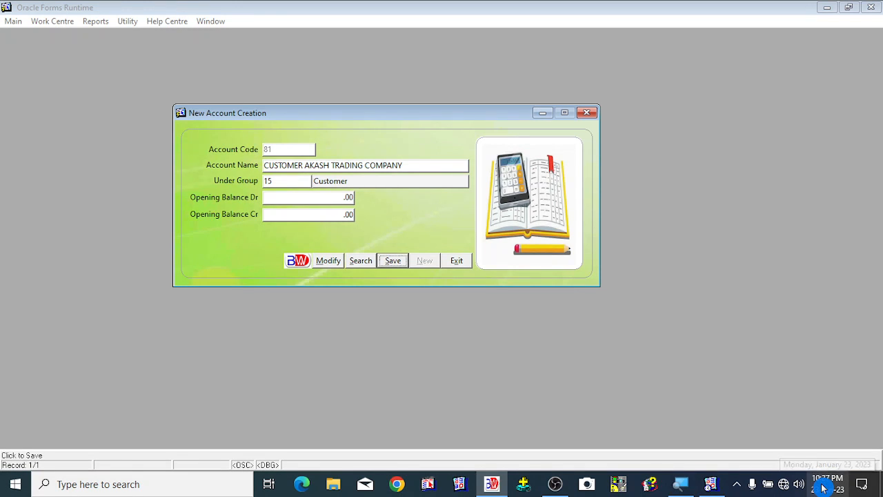
click(396, 264)
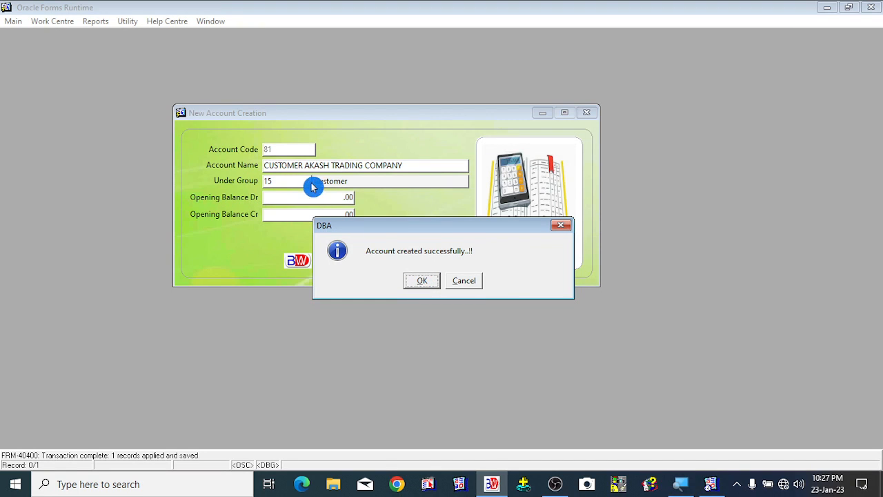
click(419, 284)
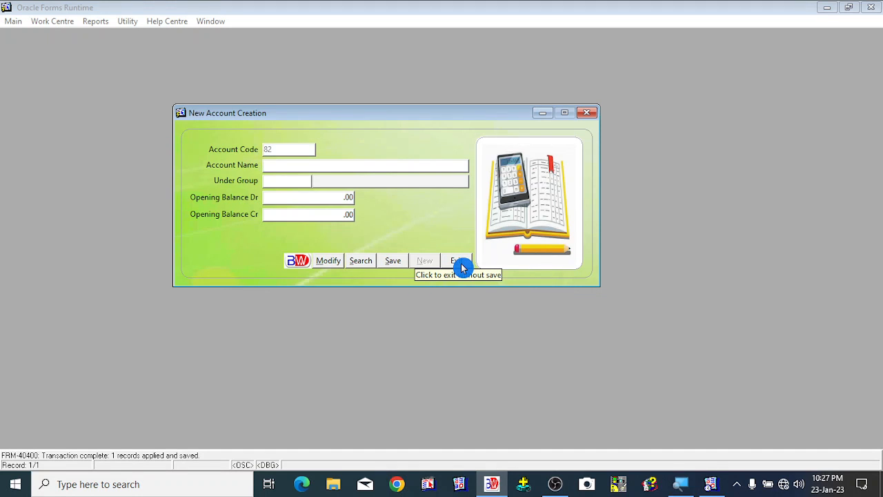
click(461, 263)
click(460, 265)
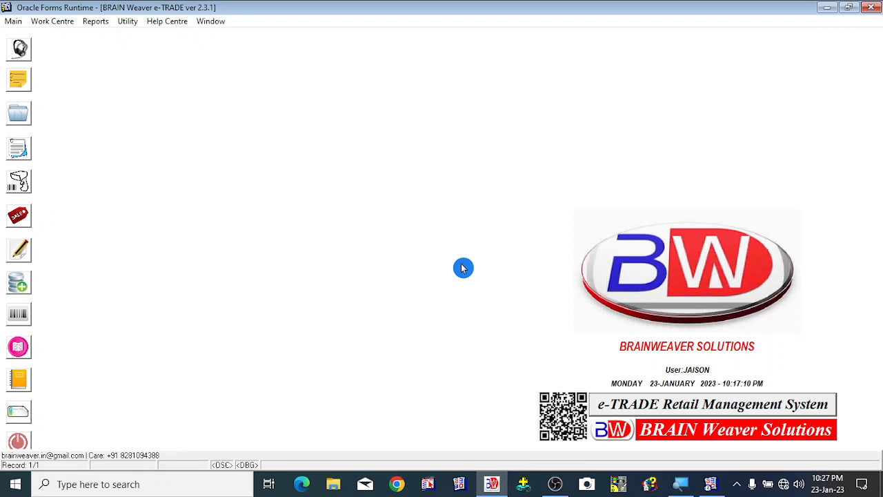
- Open Setup Customer Information and select CUSTOMER AKASH TRADING COMPANY from the customer list
click(20, 24)
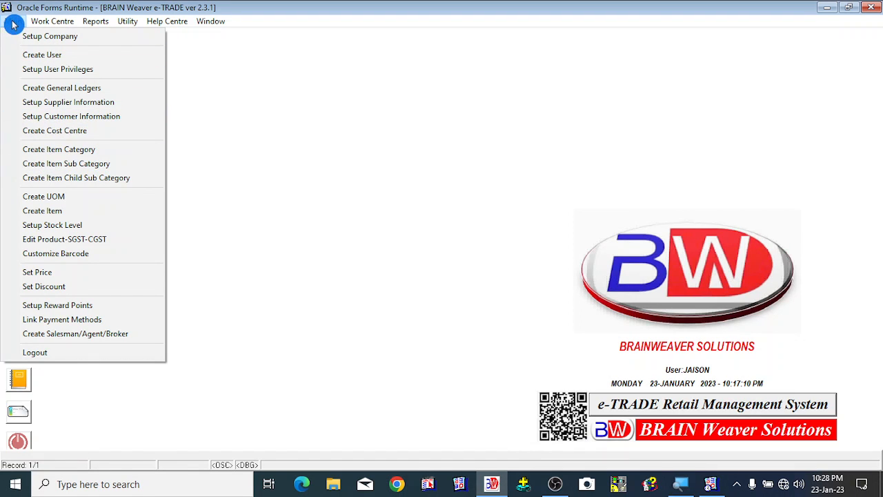
click(80, 125)
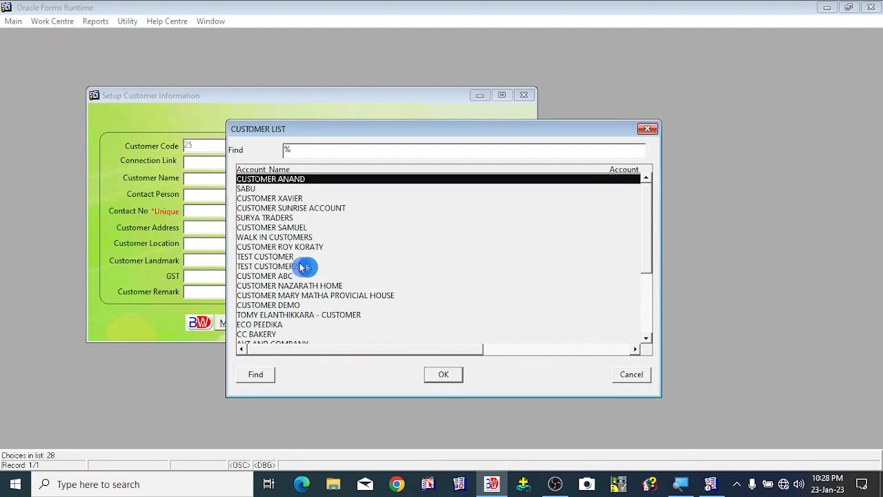
click(289, 296)
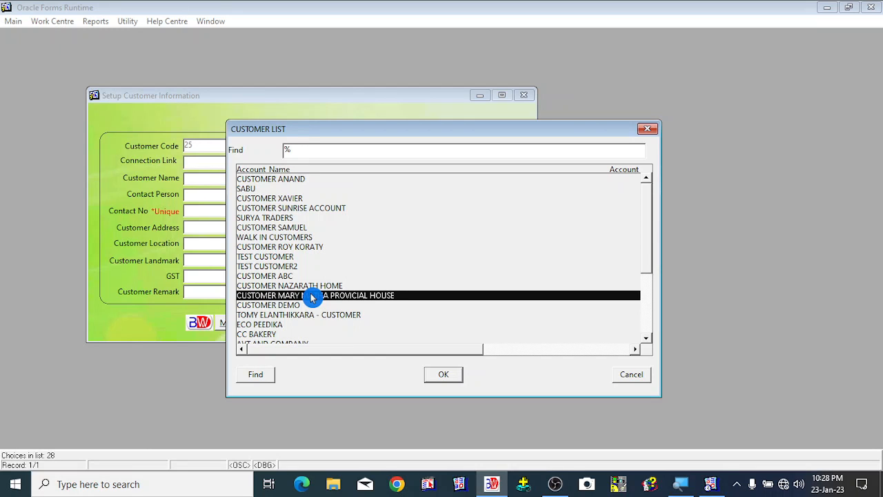
key(Down)
key(Down)
key(Down)
key(Down)
key(Down)
key(Down)
key(Down)
key(Down)
key(Down)
key(Down)
key(Down)
key(Down)
key(Down)
key(Down)
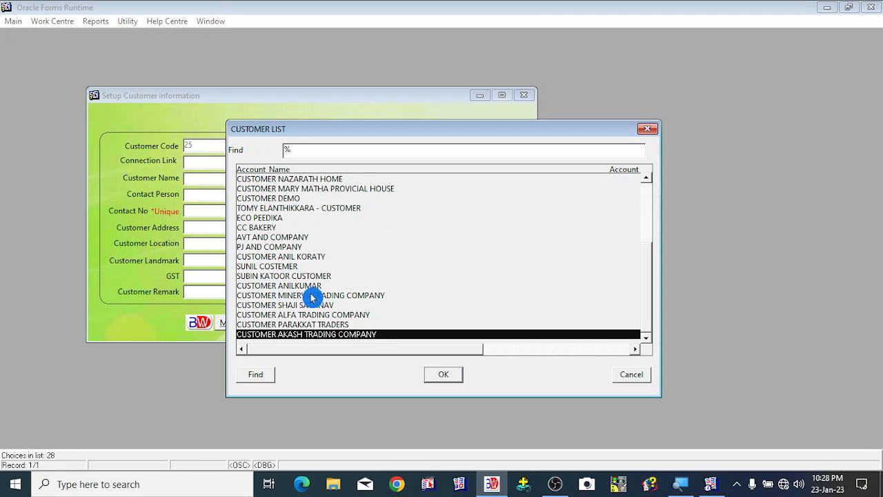
key(Up)
key(Up)
key(Up)
key(Up)
key(Up)
key(Up)
key(Up)
key(Up)
key(Up)
key(Up)
key(Up)
key(Up)
key(Up)
key(Up)
key(Up)
key(Up)
key(Up)
key(Up)
key(Up)
key(Up)
key(Up)
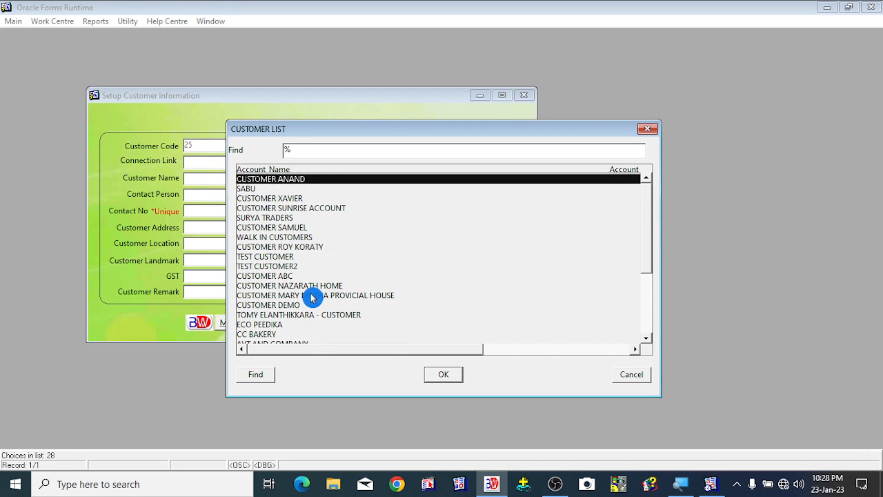
key(Down)
key(Down)
key(Down)
key(Down)
key(Down)
key(Down)
key(Down)
key(Down)
key(Down)
text(cuSTOMER s)
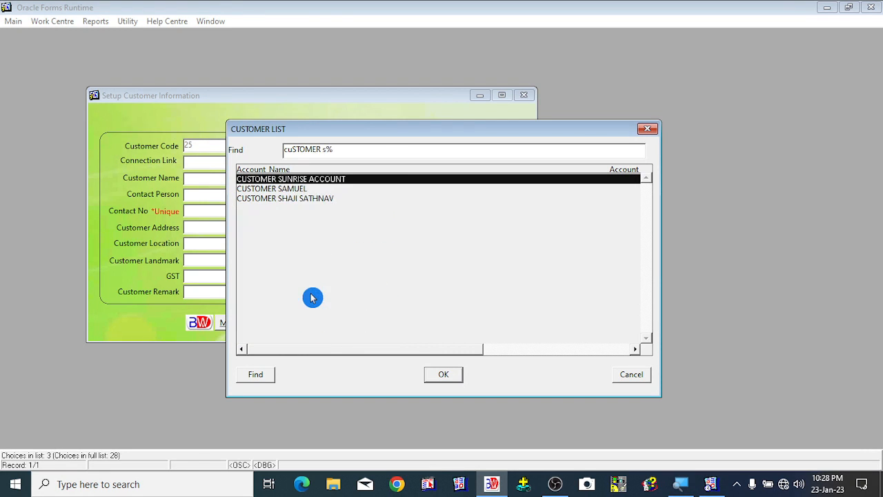
key(BackSpace)
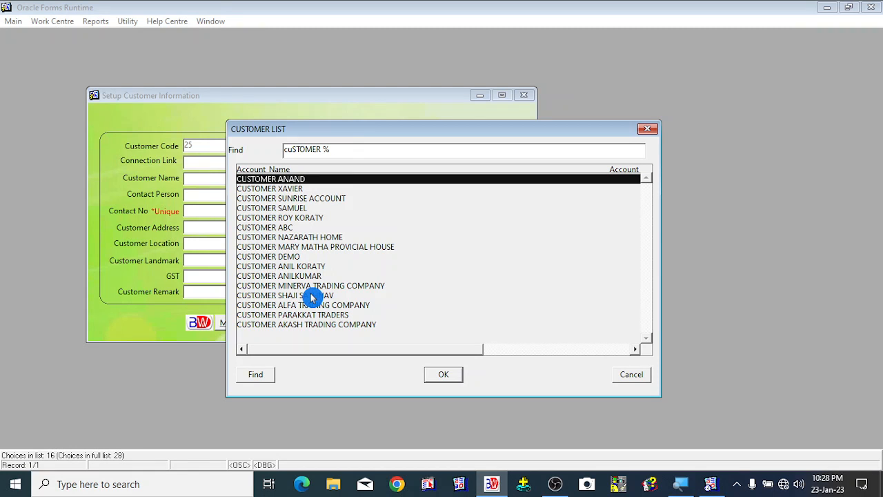
key(Down)
key(Down)
key(Down)
key(Down)
key(Down)
key(Down)
key(Down)
key(Down)
key(Down)
key(Down)
key(Down)
key(Down)
key(Down)
key(Down)
key(Down)
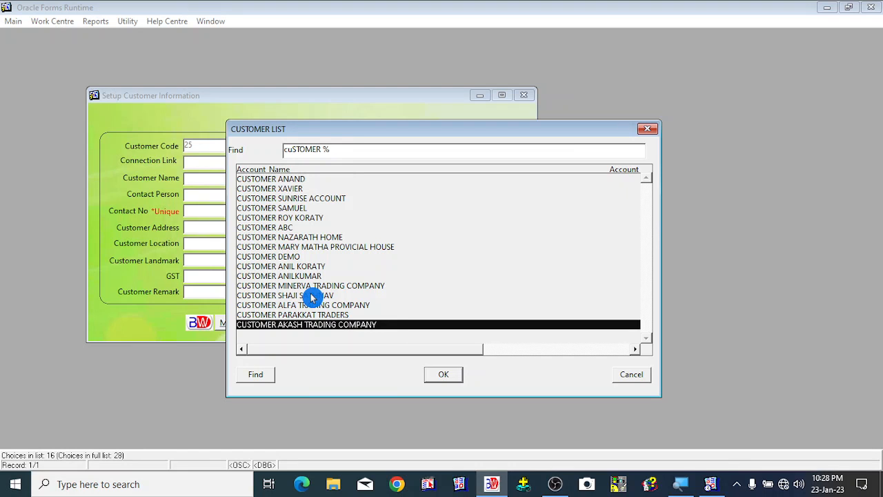
key(Return)
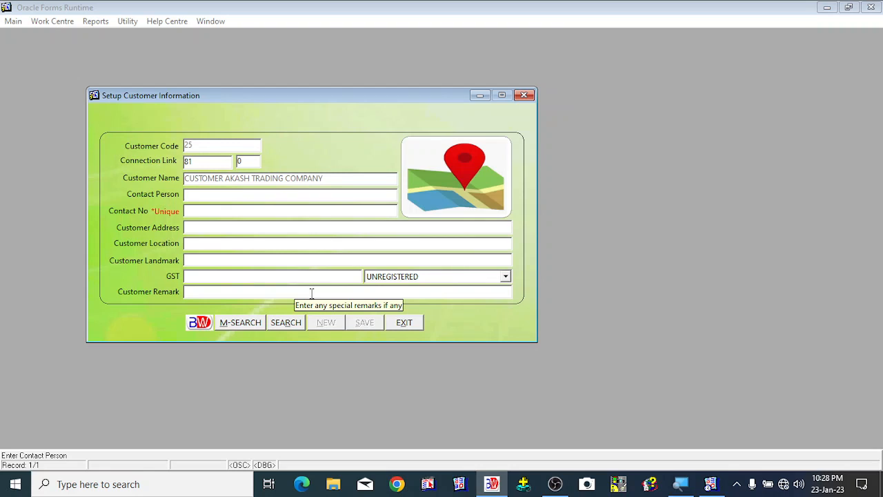
- Enter the contact person's name and the contact phone number
text(MR.)
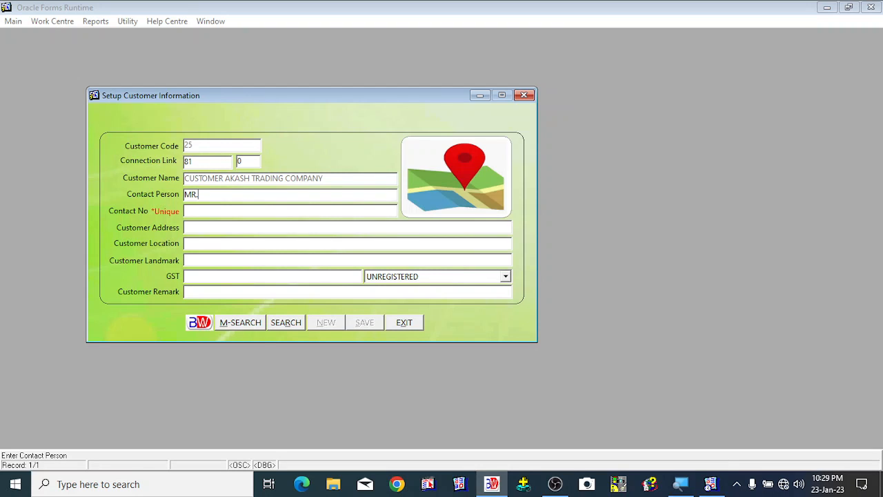
key(Tab)
text(949)
text(4949)
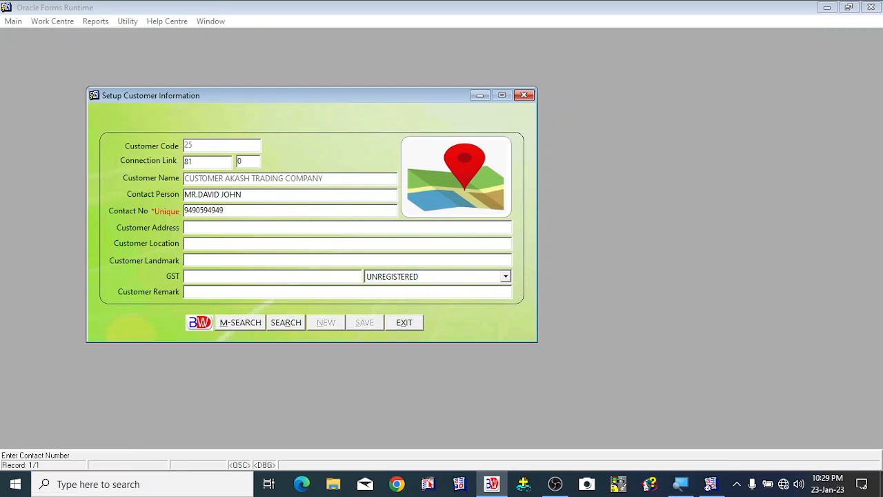
- Fill in the customer's postal address including the state code
key(Tab)
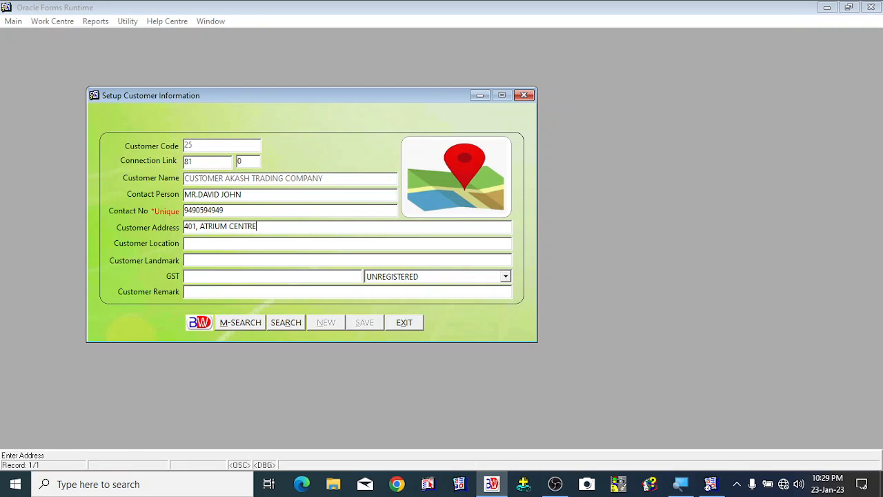
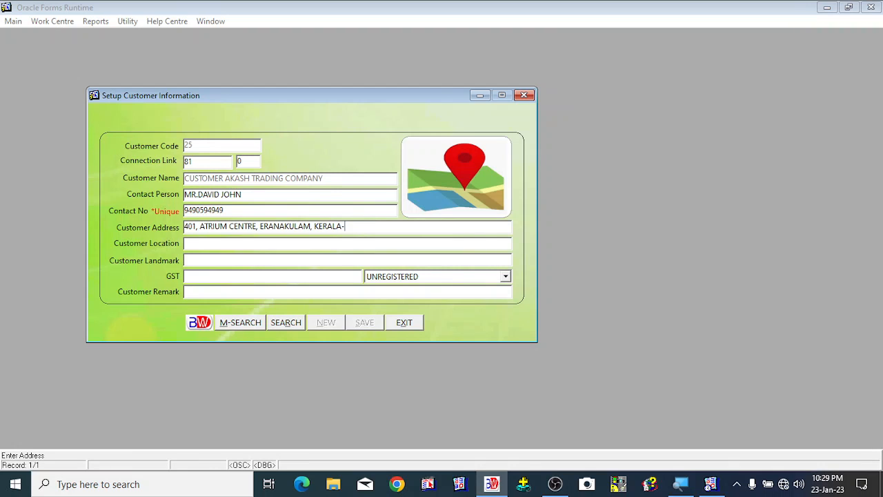
key(Tab)
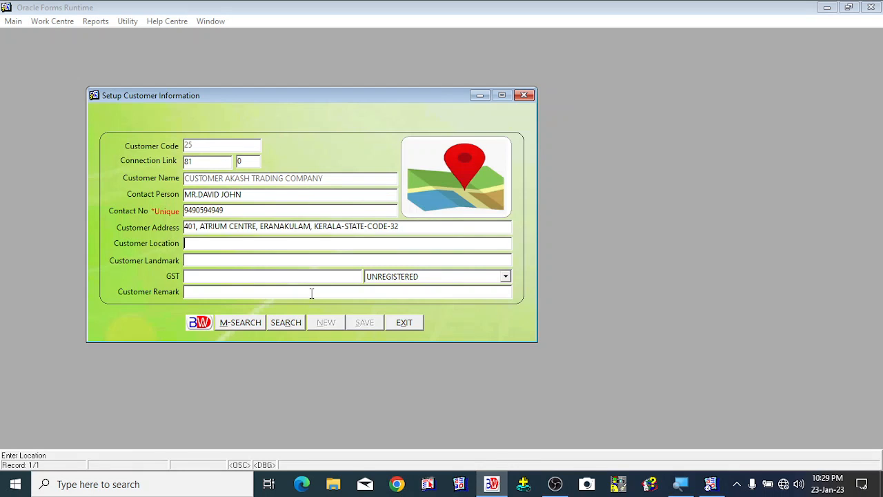
- Set the customer location to ERNAKULAM
text(ERNAKULAM)
key(Tab)
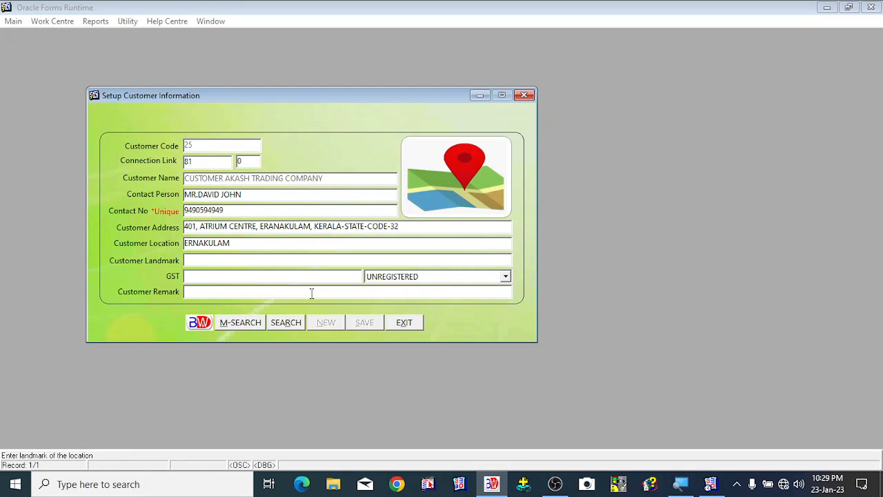
- Enter OPPOSITE HDFC MAIN BRANCH as the customer landmark
text(OPPOSITE HDFC MAIN BRANCH)
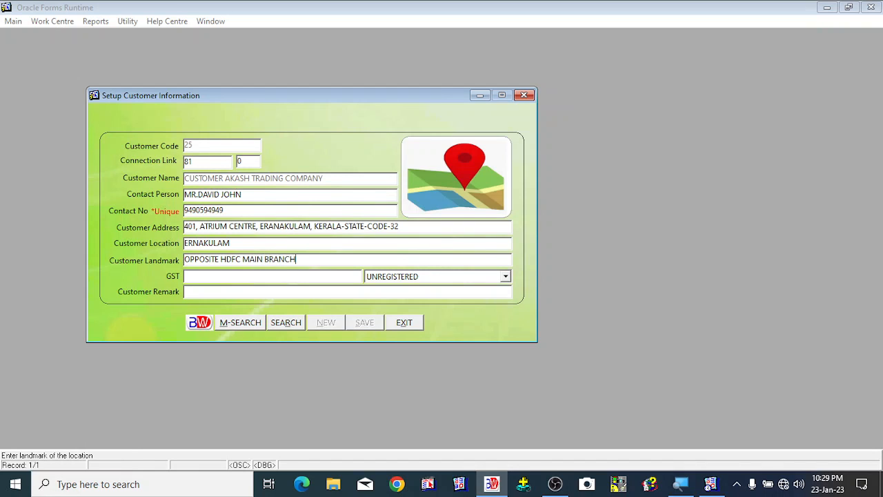
key(Tab)
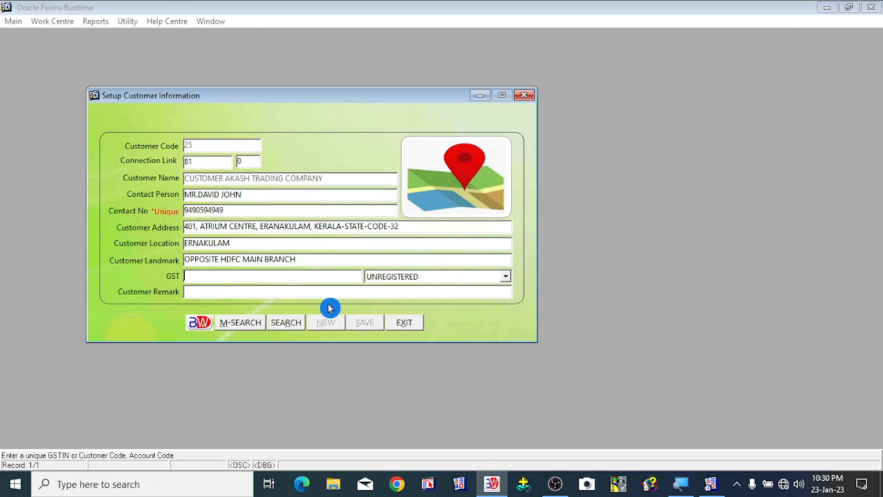
- Review the GST type options and keep the GST type as UNREGISTERED
click(506, 281)
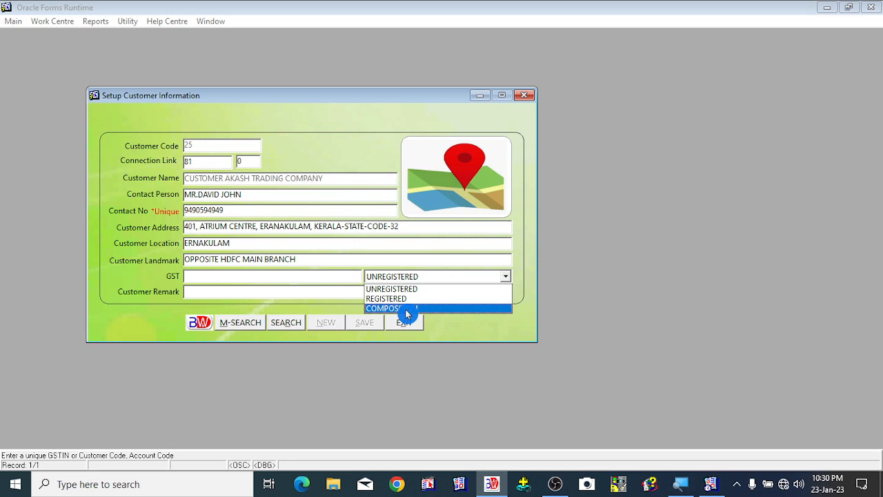
click(253, 280)
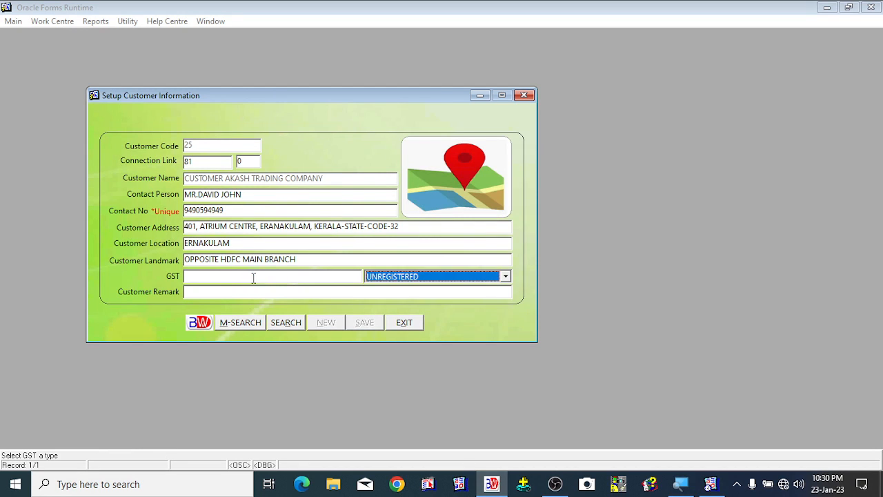
click(470, 281)
click(471, 284)
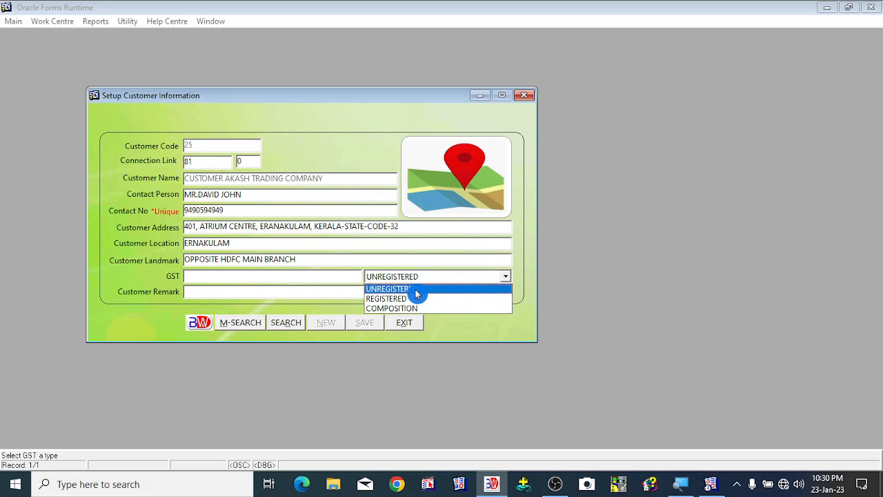
click(389, 292)
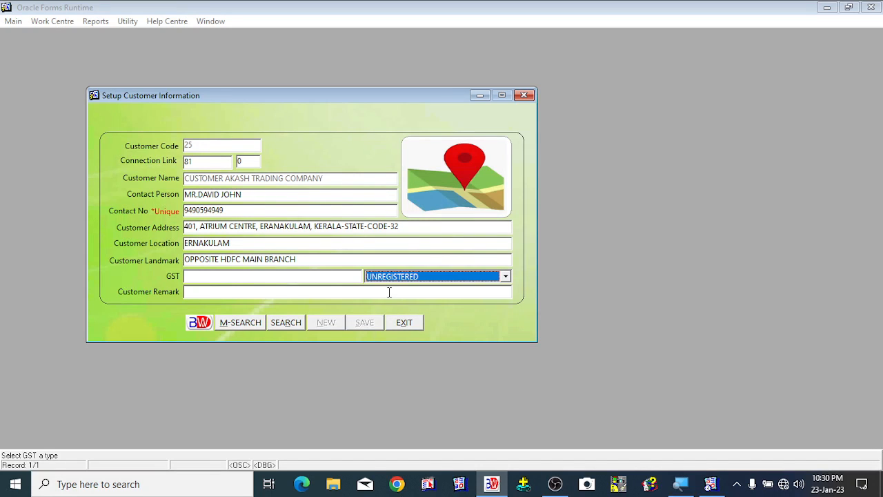
click(310, 293)
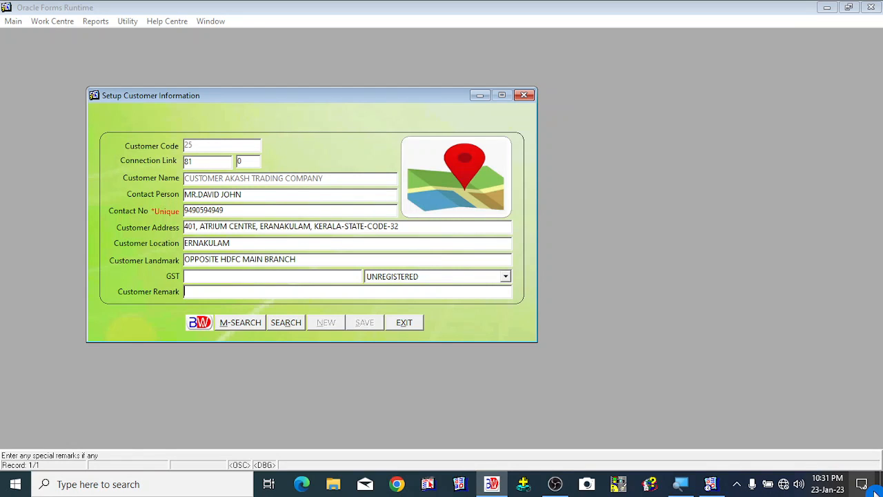
- Enter the remark CUSTOMER OF CLEANING PRODUCTS and save the customer setup
text(CUSTOMER OF CLEAN)
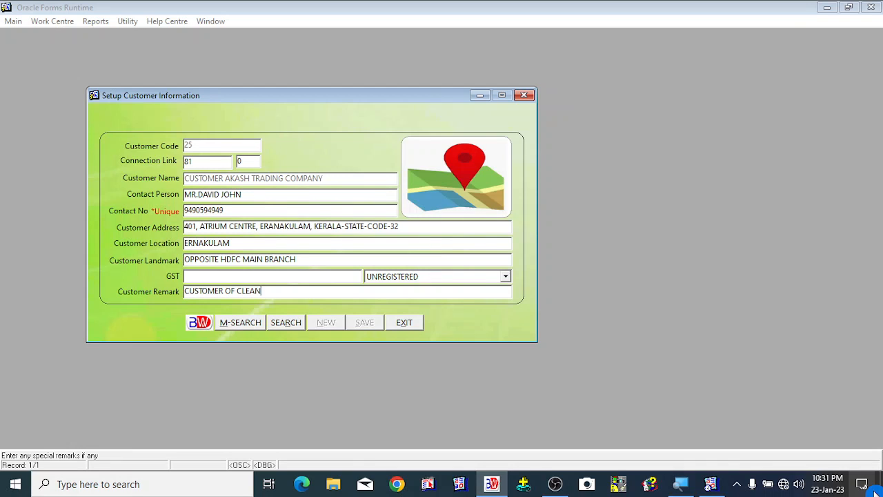
text(ING PRODUCTS)
key(Tab)
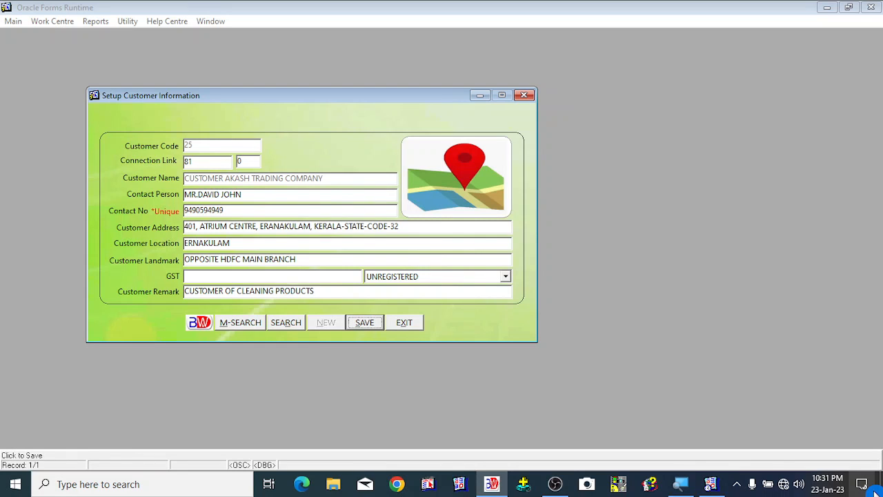
click(366, 325)
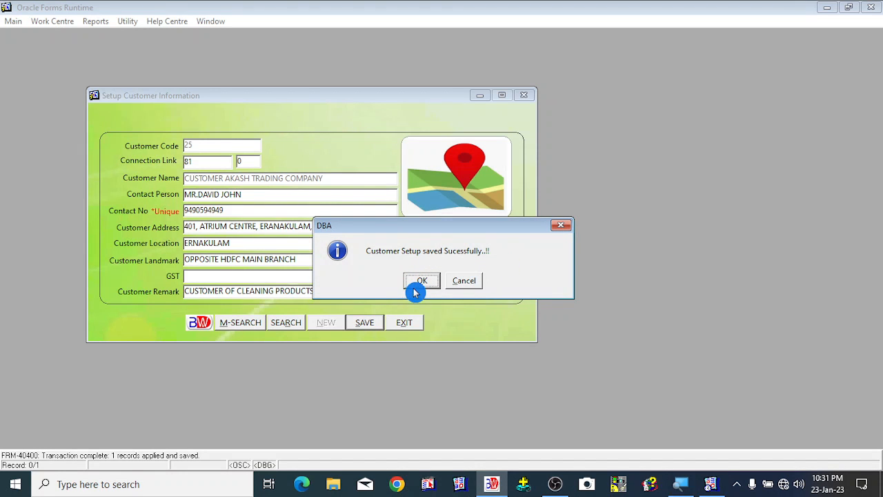
click(416, 288)
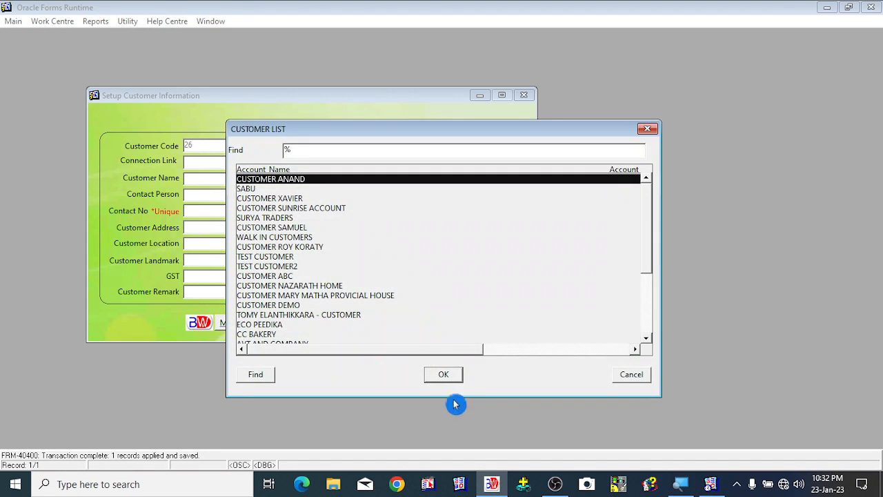
- Select CUSTOMER DEMO from the customer list and close the customer setup form without saving
click(272, 268)
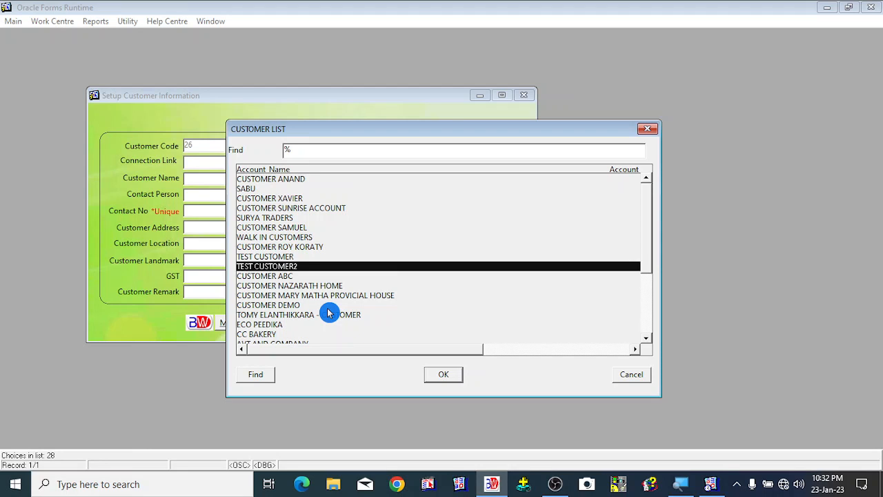
key(Down)
key(Down)
key(Down)
key(Down)
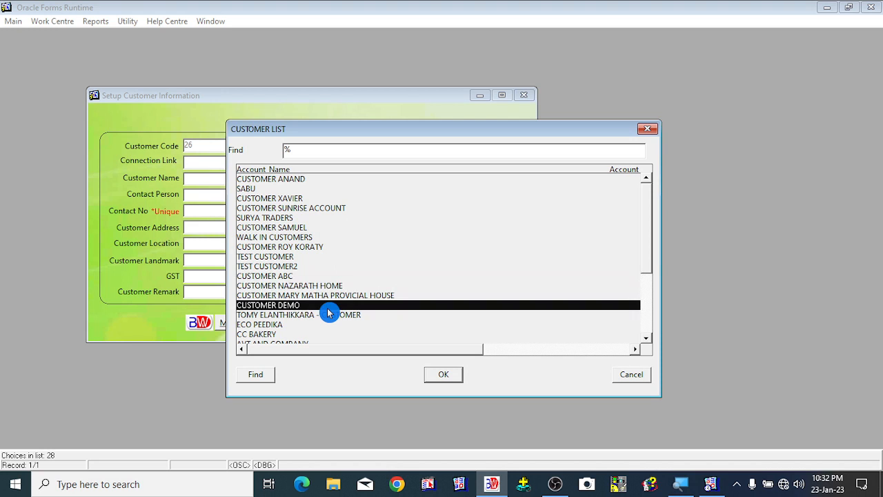
key(Return)
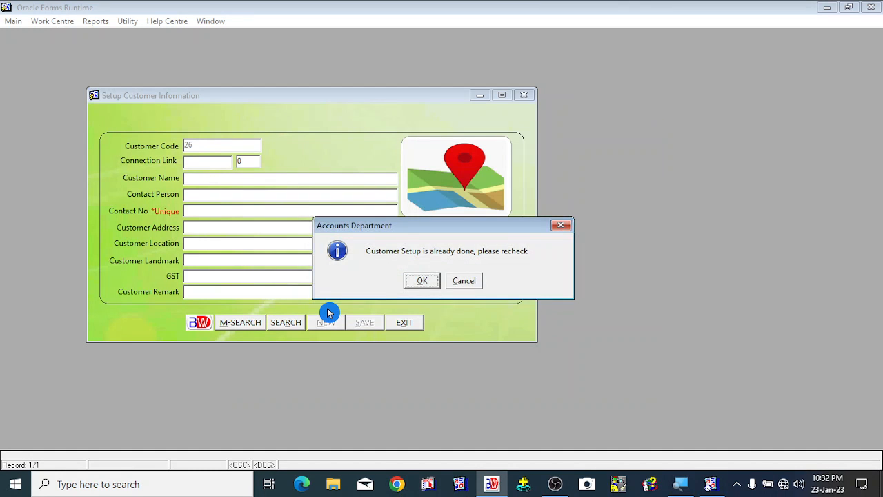
key(Return)
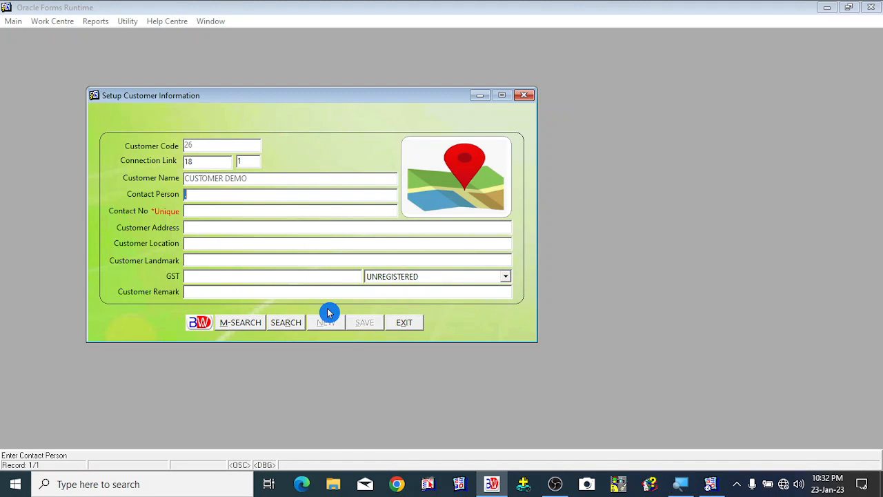
click(407, 324)
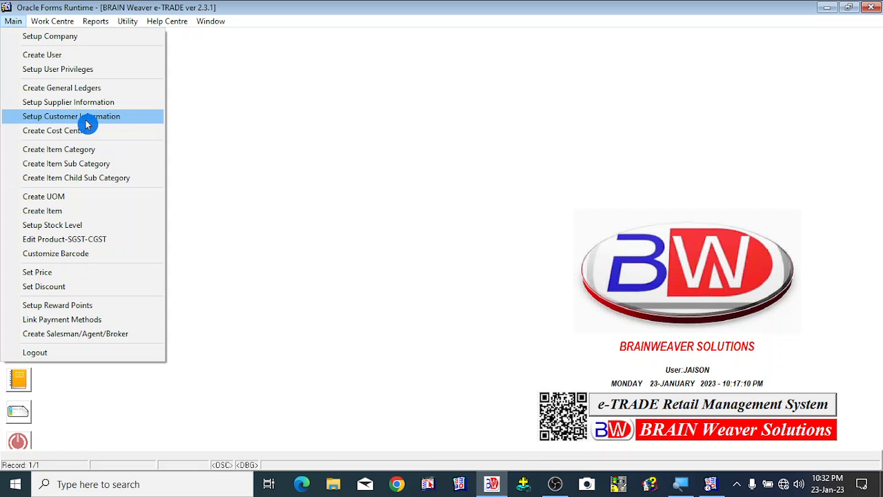
- Open the Customers report listing all customers
click(387, 218)
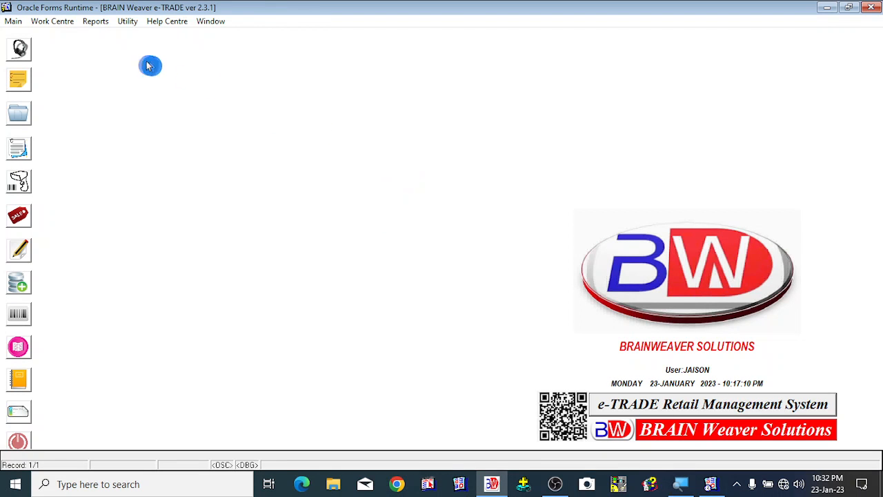
click(96, 21)
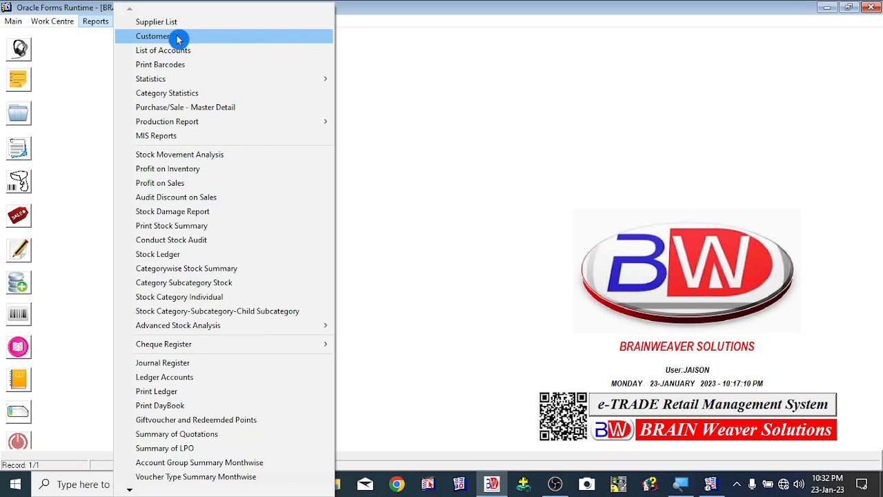
click(199, 38)
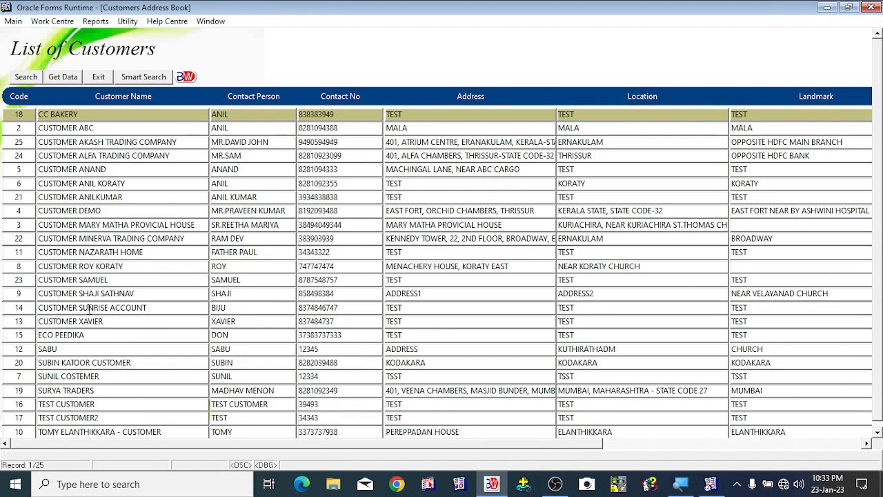
- Browse the List of Customers to check the details saved for CUSTOMER AKASH TRADING COMPANY
click(90, 311)
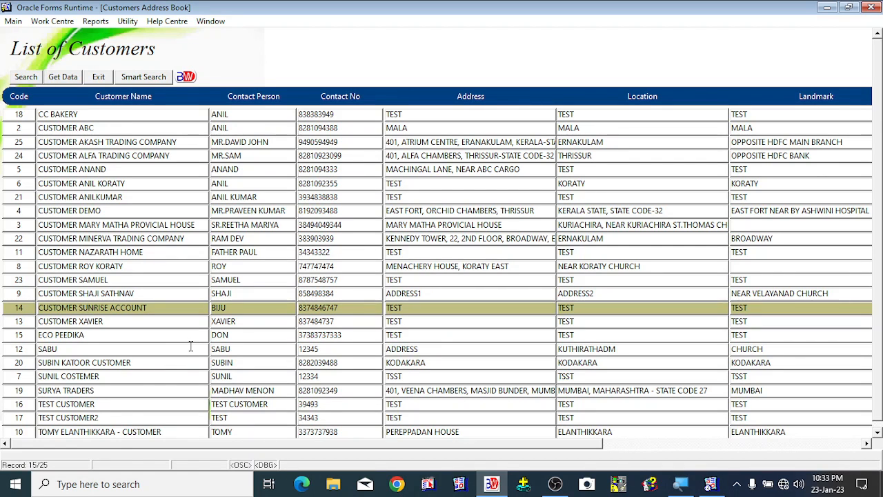
key(Down)
key(Down)
key(Down)
key(Down)
key(Down)
key(Down)
key(Down)
key(Down)
key(Down)
key(Down)
key(Down)
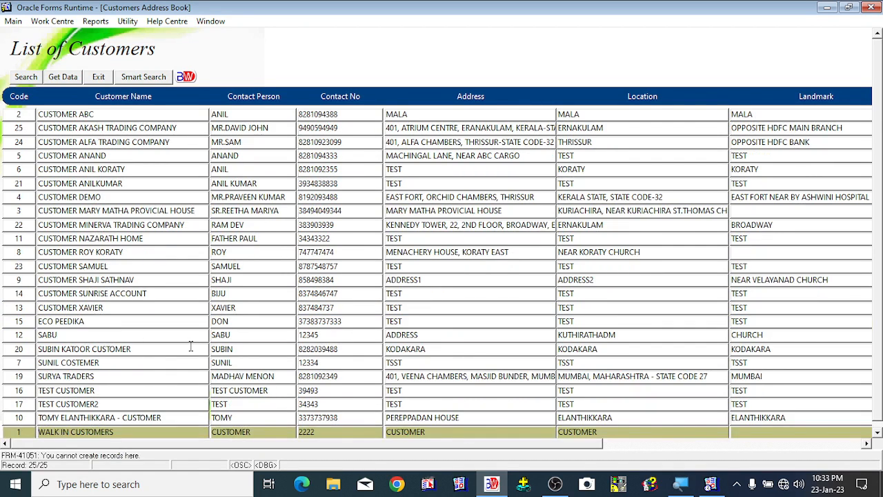
key(Up)
key(Up)
key(Up)
key(Up)
key(Up)
key(Up)
key(Up)
key(Up)
key(Up)
key(Up)
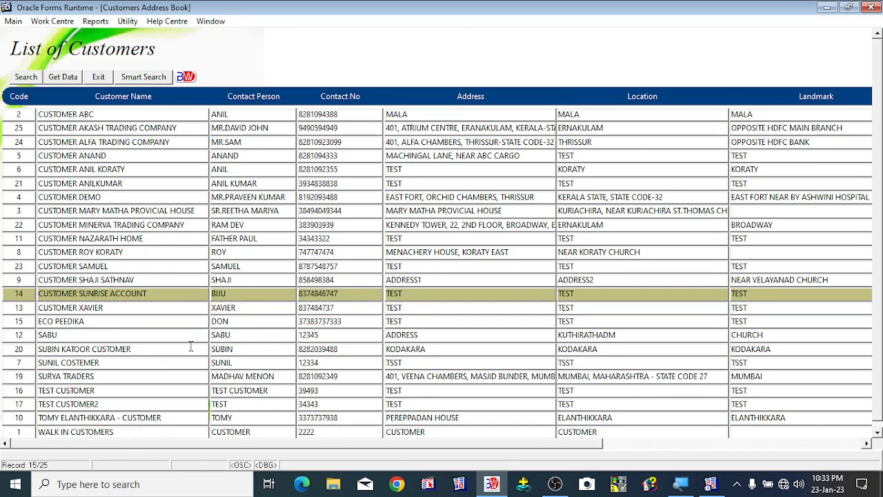
key(Up)
key(Up)
key(Up)
key(Up)
key(Up)
key(Up)
key(Up)
key(Up)
key(Up)
key(Up)
key(Up)
key(Up)
key(Up)
key(Up)
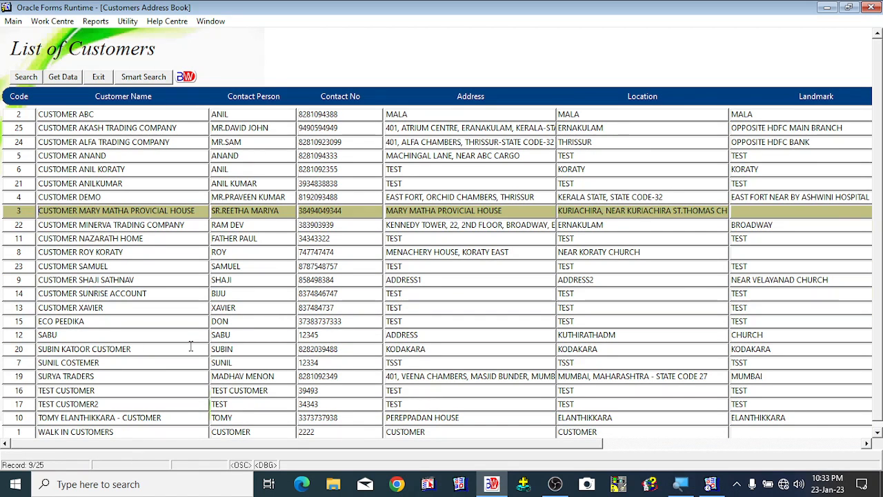
key(Down)
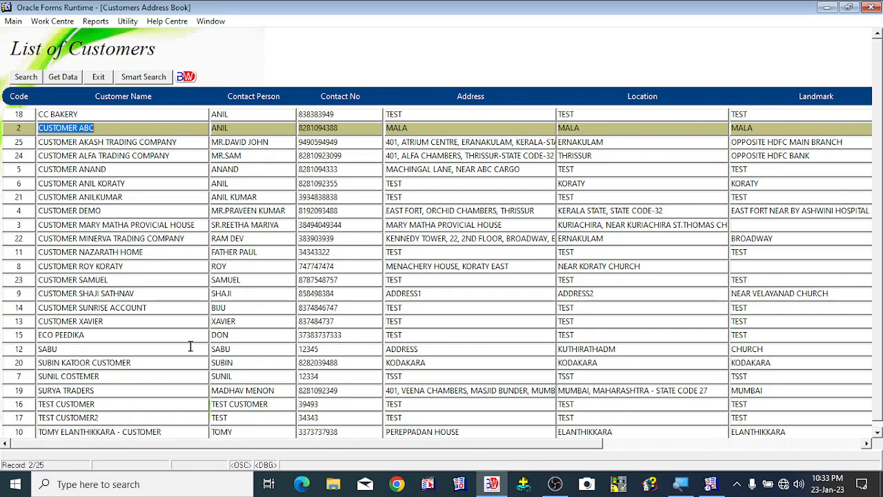
click(91, 171)
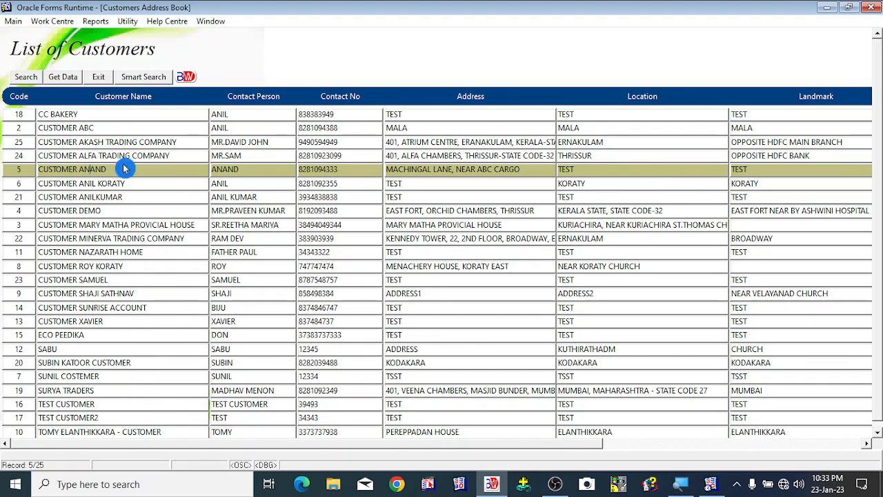
click(149, 153)
click(150, 142)
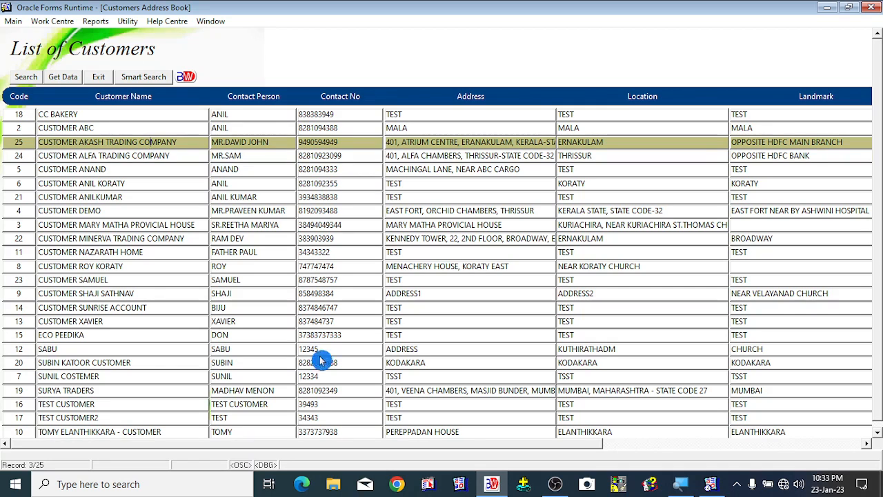
key(Down)
key(Down)
key(Down)
key(Down)
key(Down)
key(Down)
key(Down)
key(Down)
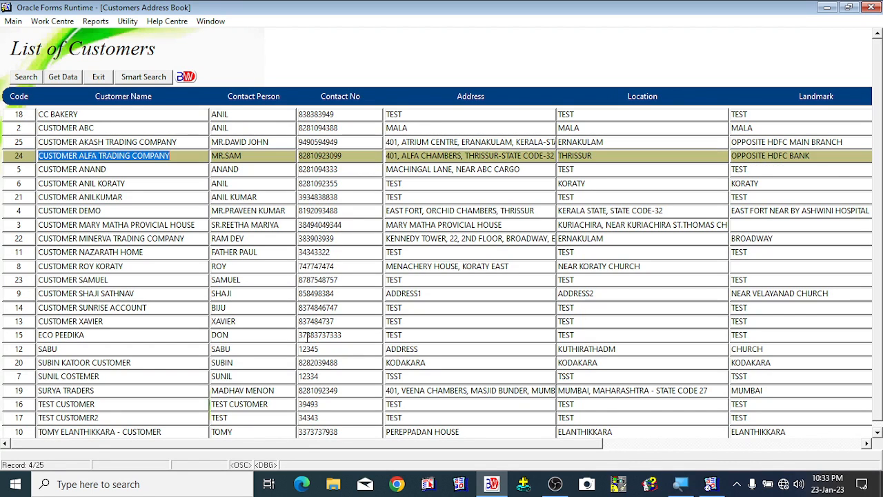
key(Down)
key(Down)
key(Down)
key(Down)
key(Down)
key(Down)
key(Down)
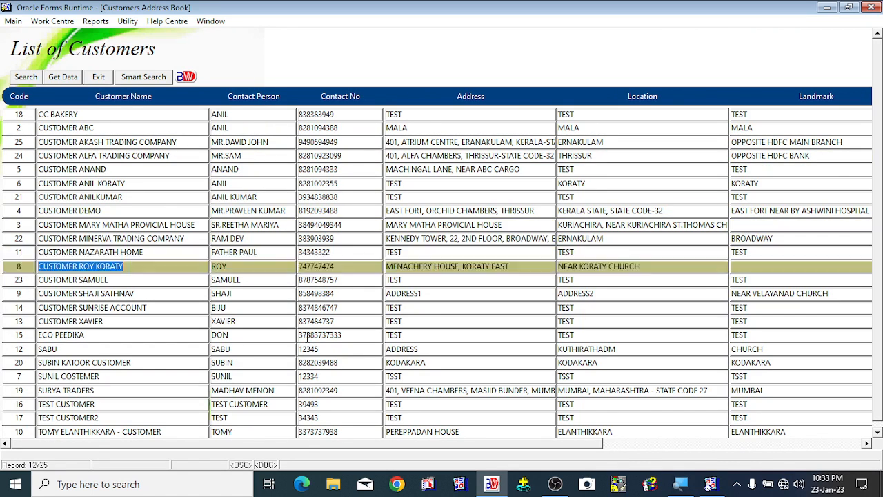
key(Down)
key(Down)
key(Down)
key(Down)
key(Down)
key(Down)
key(Down)
key(Down)
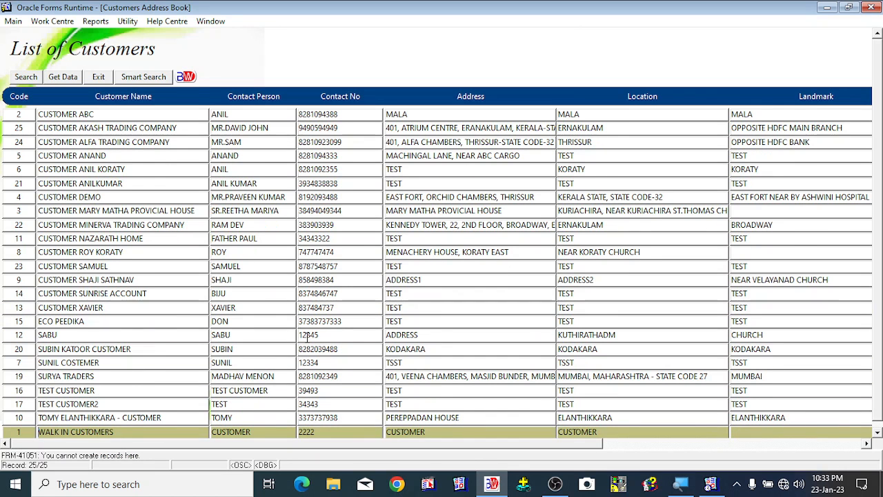
key(Up)
key(Up)
key(Up)
key(Up)
key(Up)
key(Up)
key(Up)
key(Up)
key(Up)
key(Up)
key(Up)
key(Up)
key(Up)
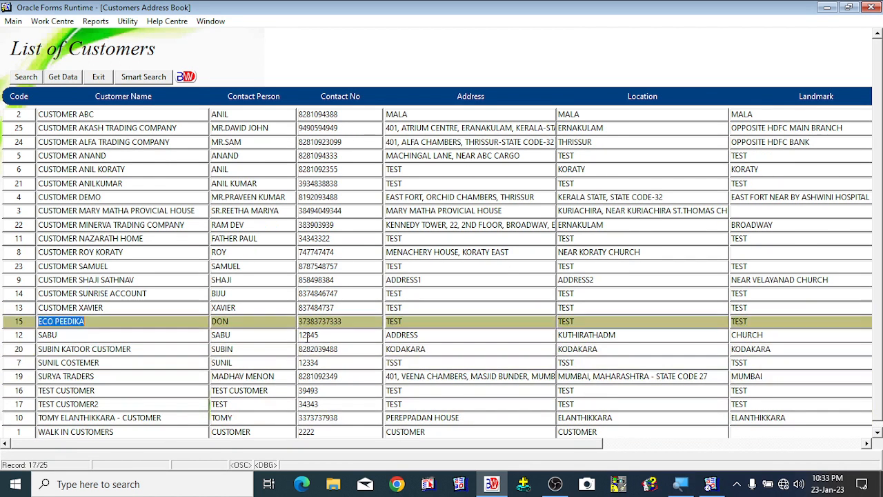
key(Up)
key(Up)
key(Up)
key(Up)
key(Up)
key(Up)
key(Up)
key(Up)
key(Up)
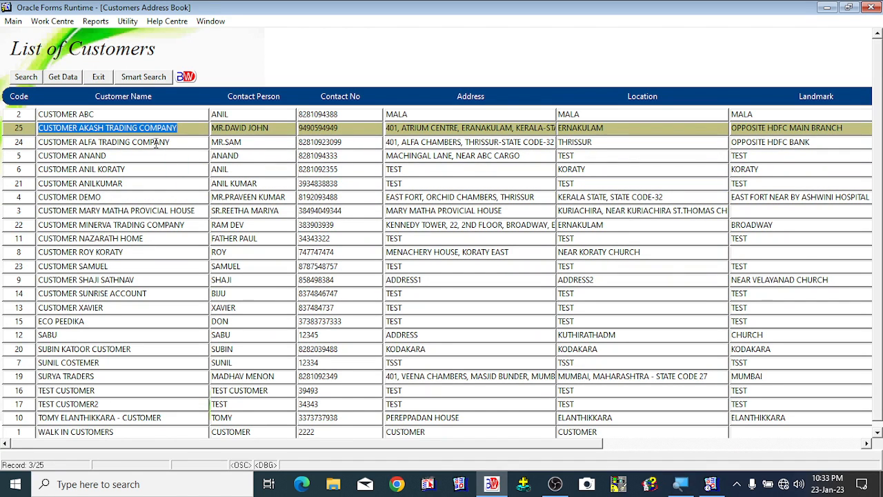
click(265, 129)
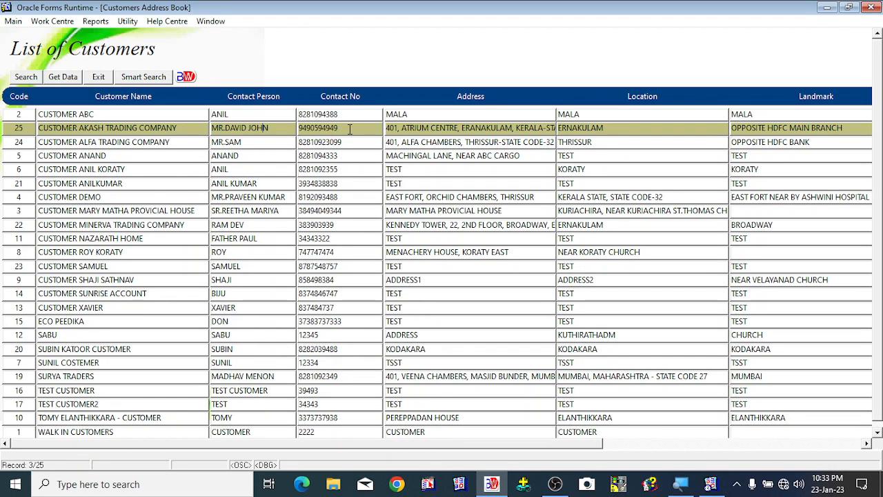
click(629, 126)
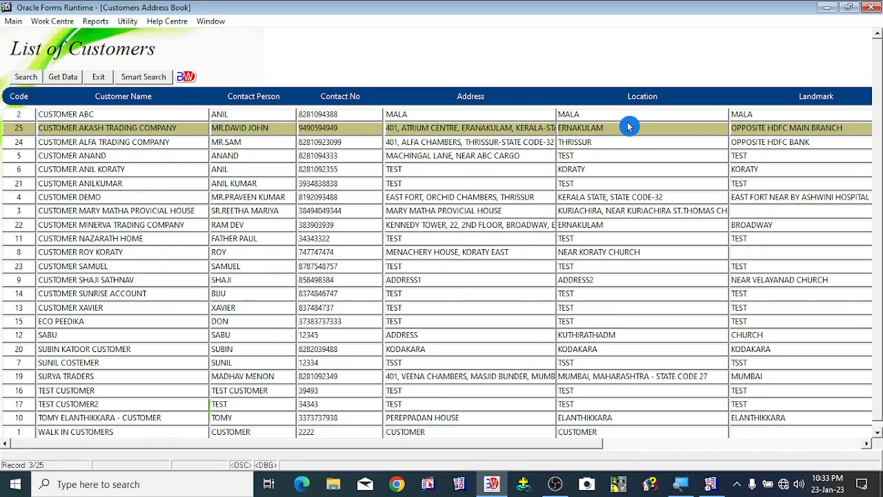
click(534, 478)
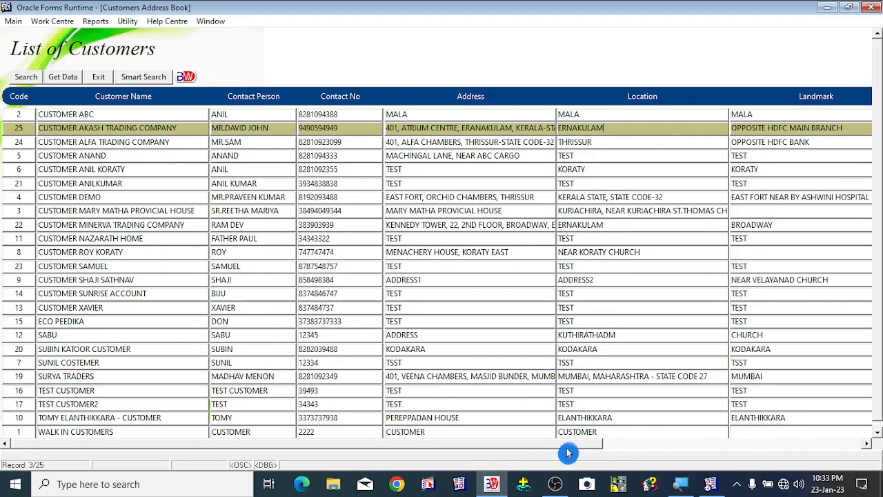
drag(567, 445, 405, 453)
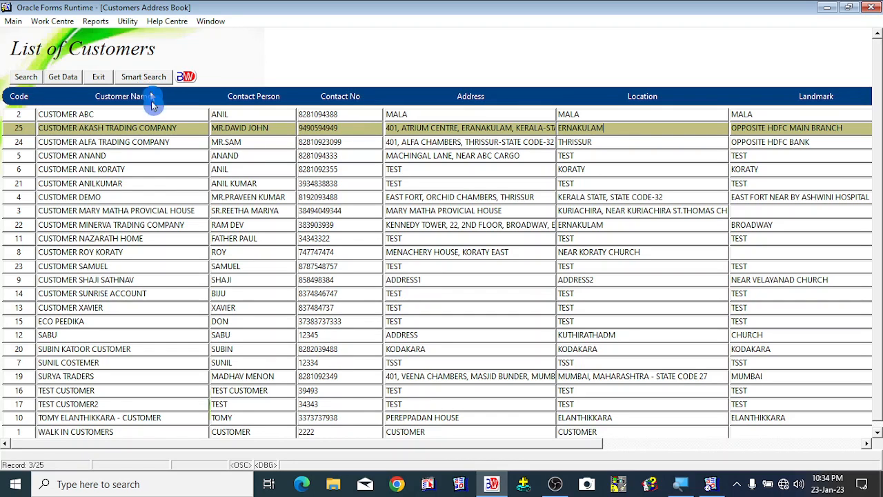
- Search the customer list with Smart Search for names starting with w and s, then cancel and exit the list
click(97, 182)
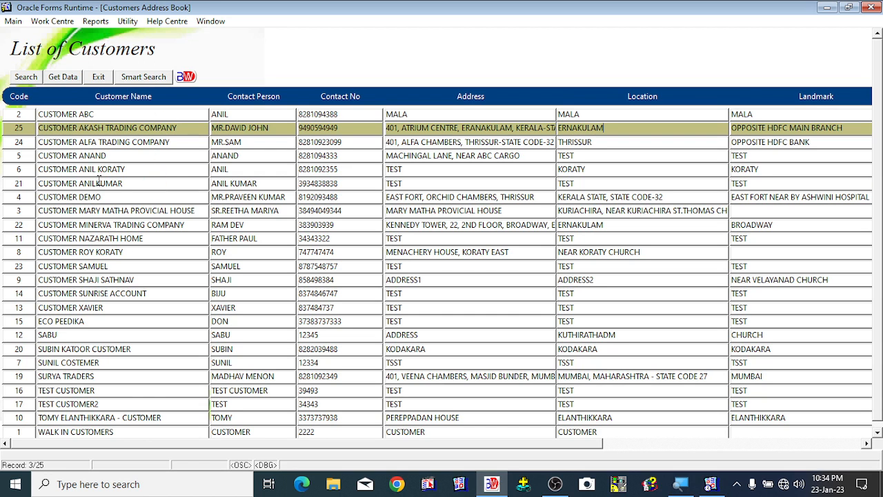
click(81, 115)
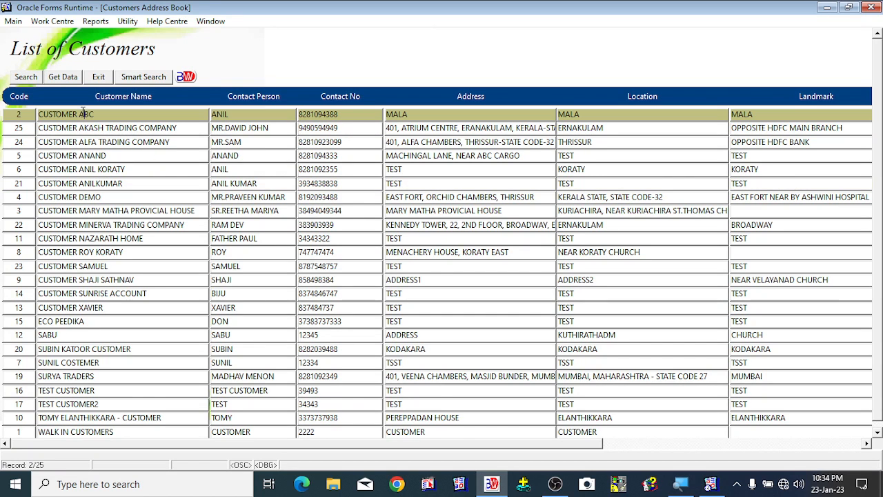
click(139, 79)
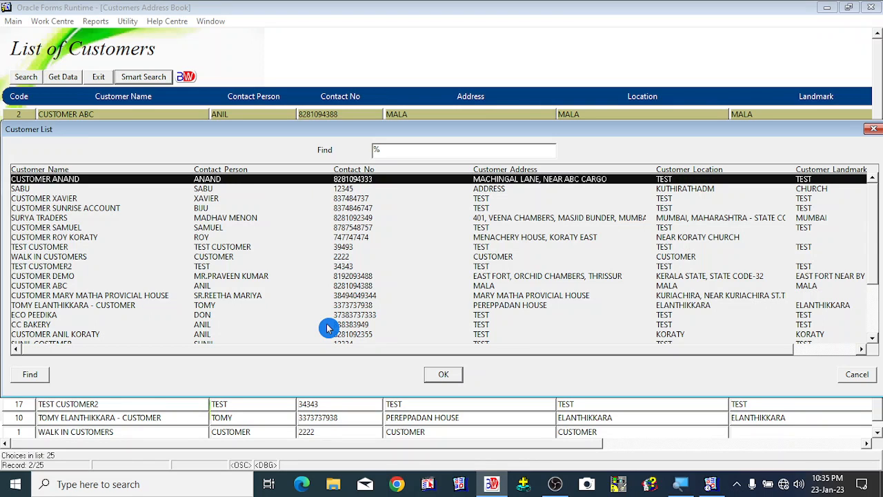
text(wALK IN CUSTOMERS)
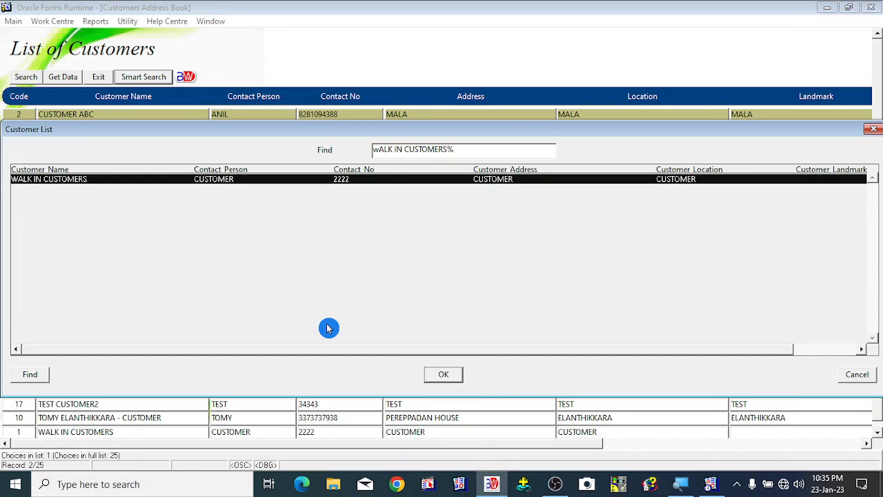
key(BackSpace)
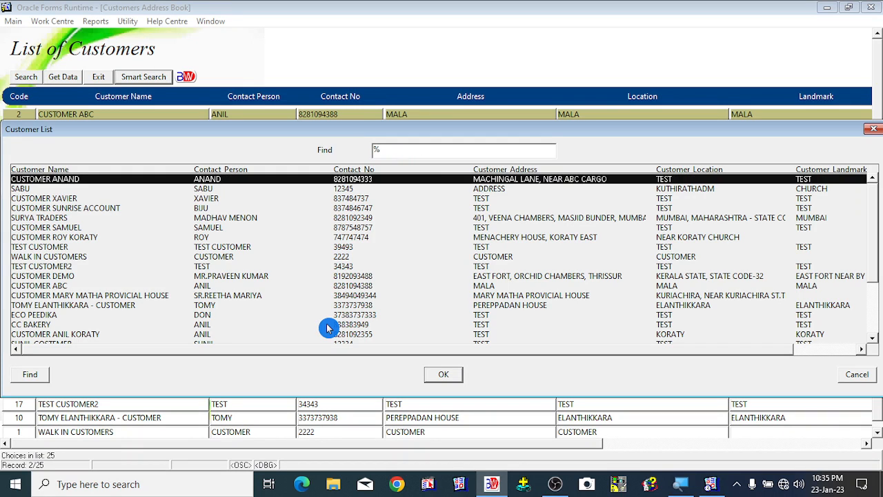
text(s)
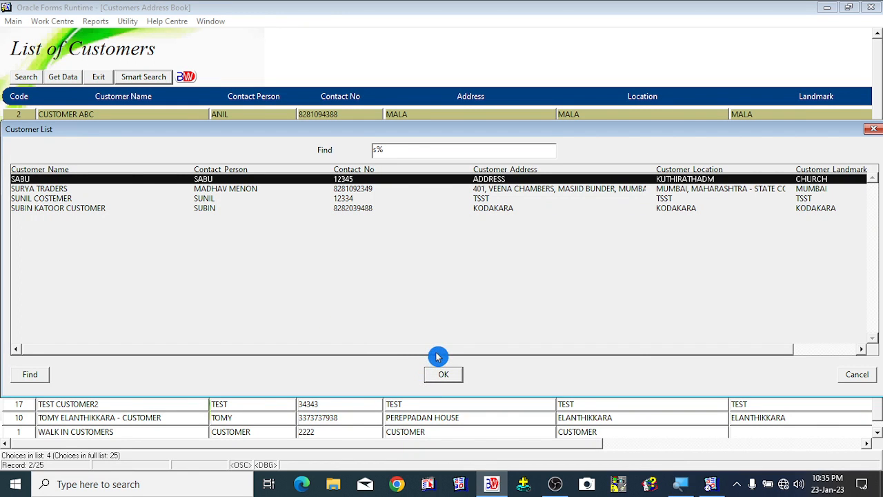
drag(437, 352, 320, 359)
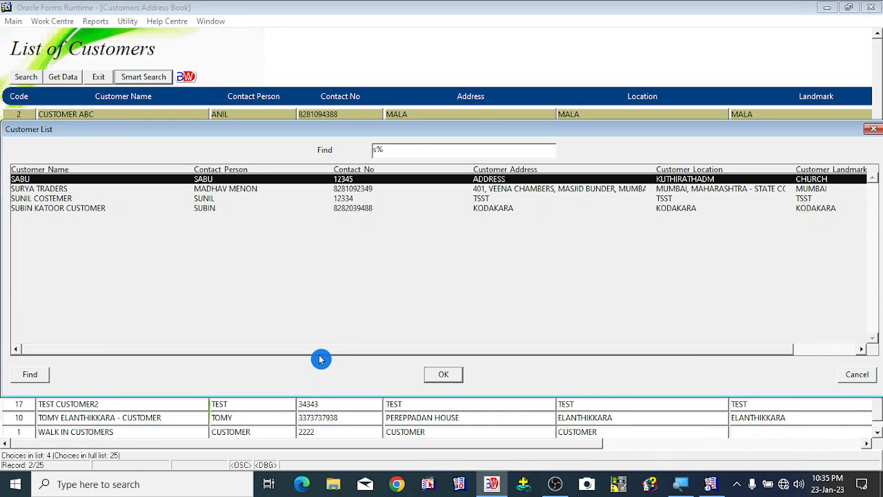
click(858, 375)
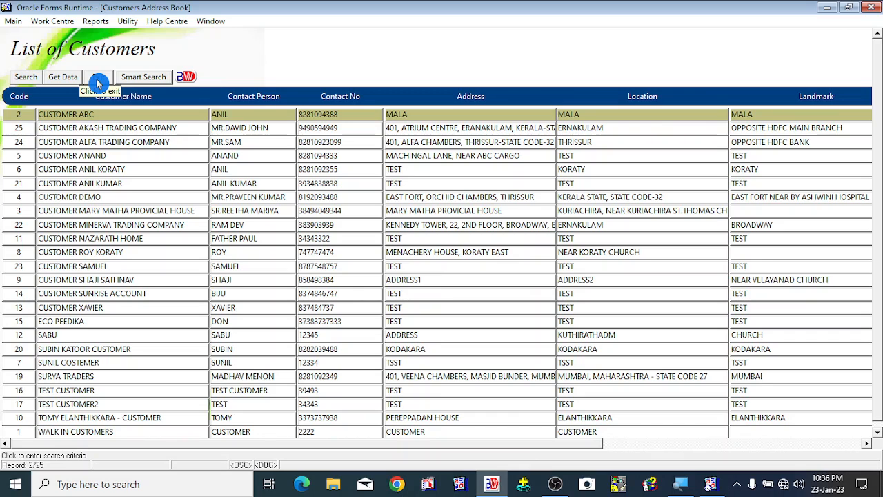
click(99, 82)
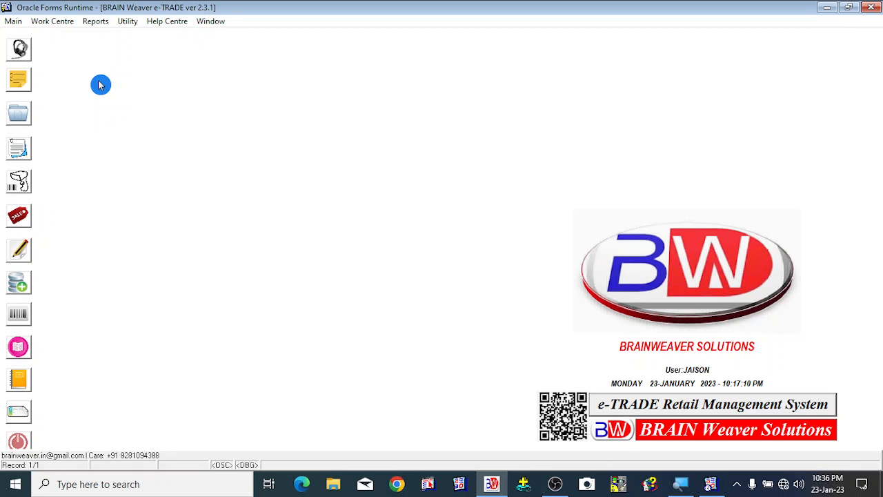
- Open Create General Ledgers and enter the account name SUPPLIER SARASWATHY RICE MILL
click(15, 21)
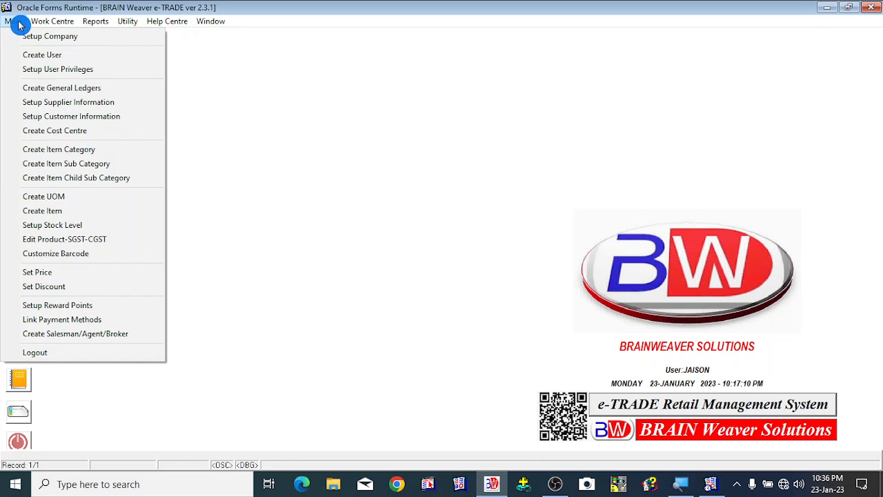
click(72, 88)
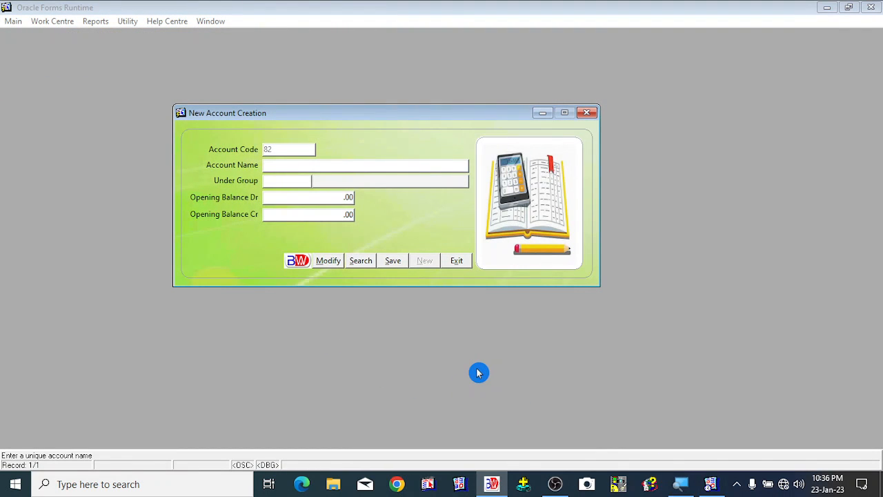
text(SUPPLIER)
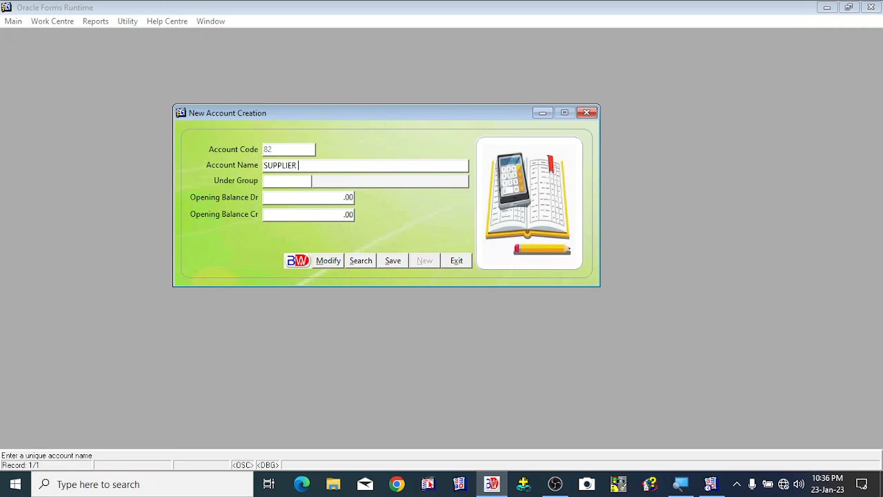
text(SARASWATHY RICE MILL)
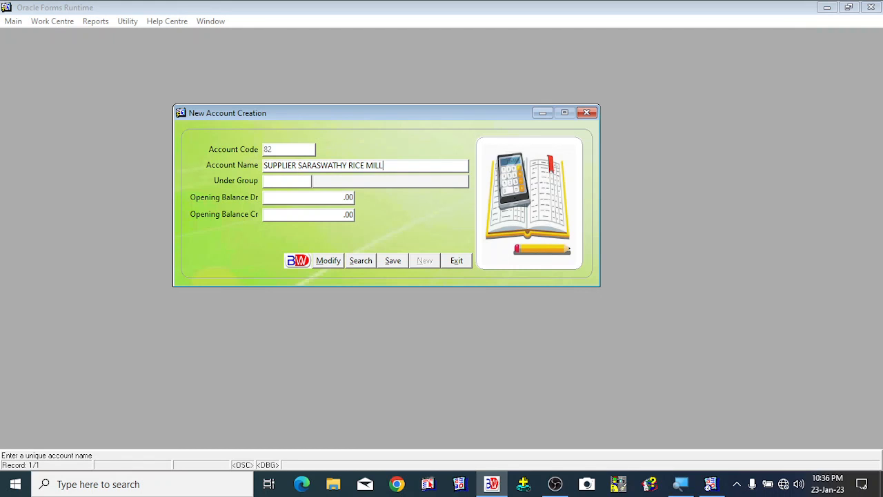
- Assign the new ledger to the Supplier group and save the account
key(Tab)
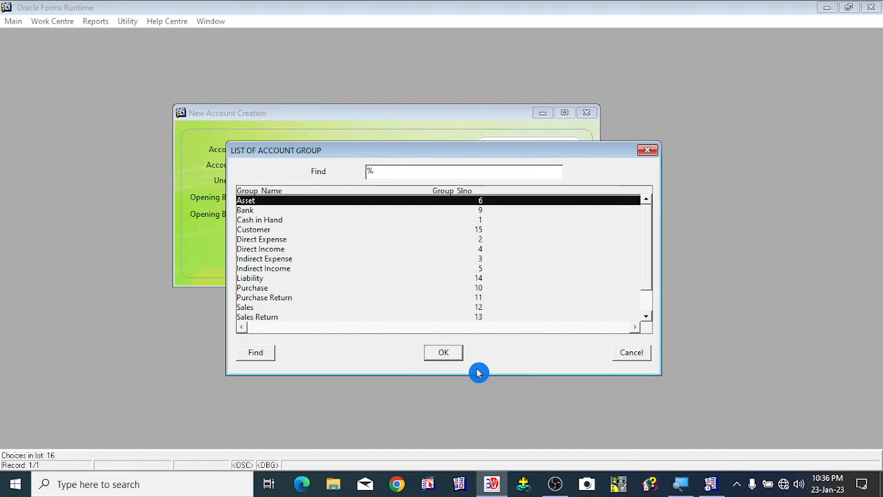
key(Down)
key(Down)
key(Down)
key(Down)
key(Down)
key(Down)
key(Down)
key(Down)
key(Down)
key(Down)
key(Down)
key(Down)
key(Down)
key(Down)
key(Down)
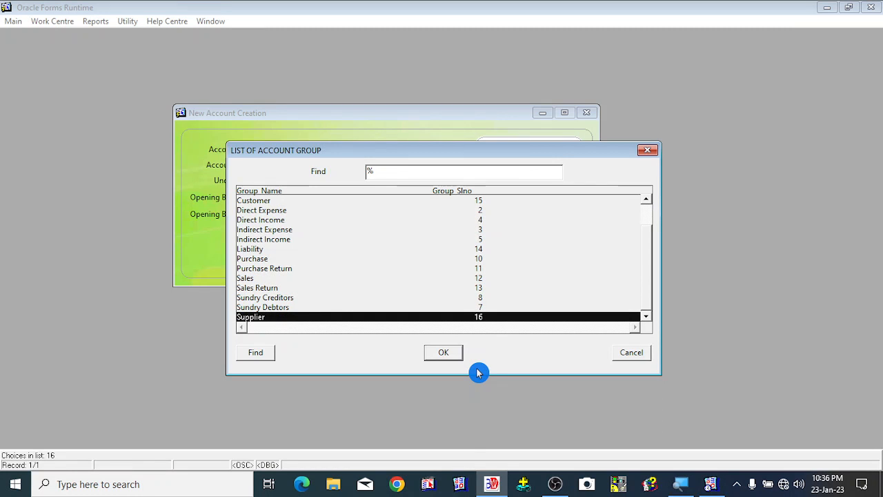
key(Return)
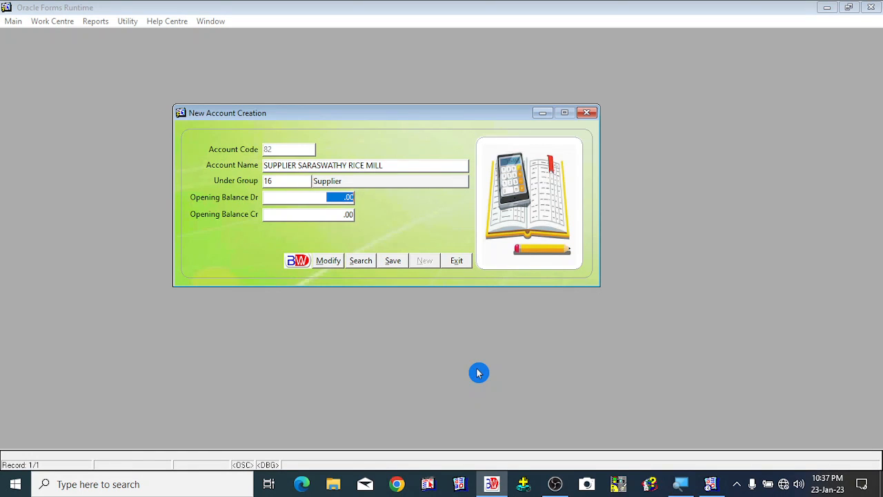
key(Return)
key(Return)
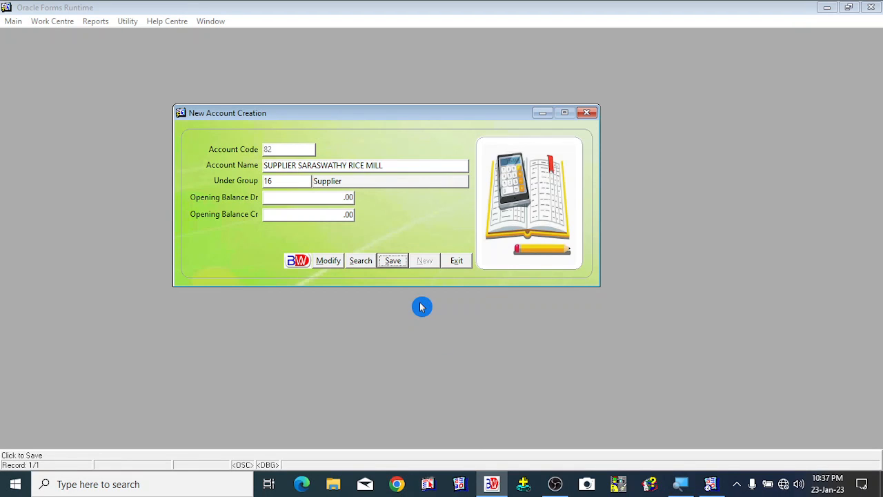
click(397, 269)
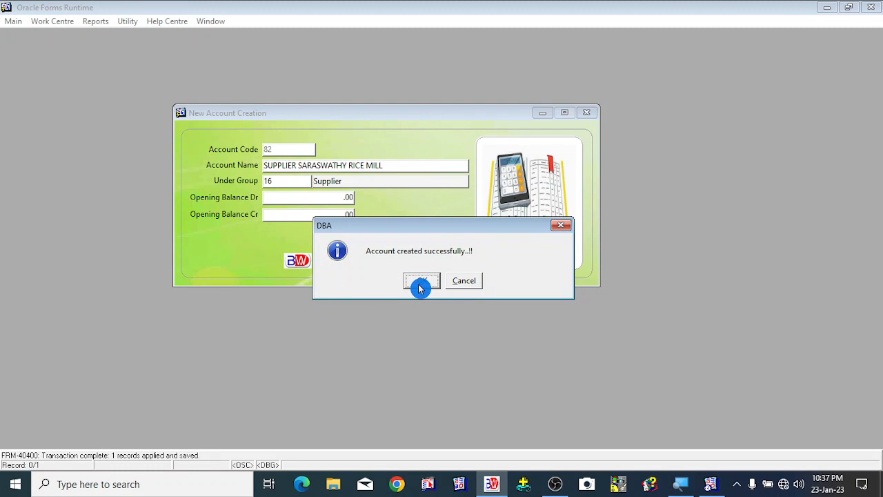
click(420, 287)
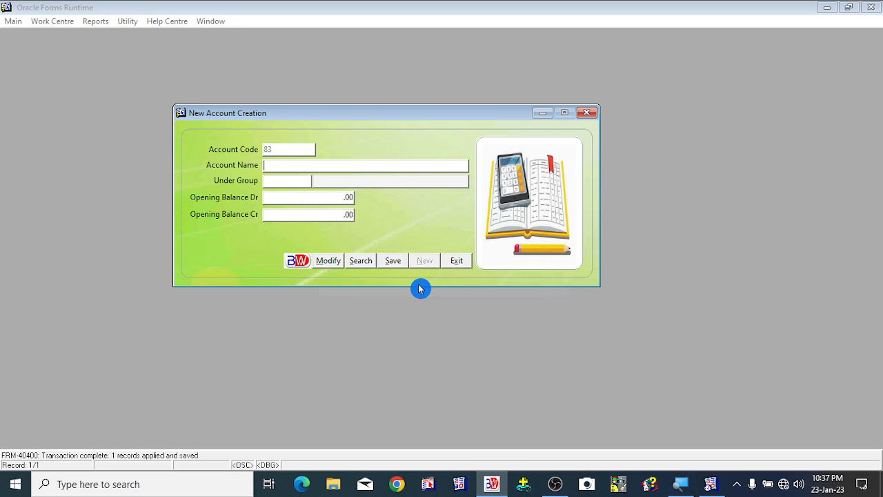
- Exit the ledger form, open Setup Supplier Information and pick SUPPLIER SARASWATHY RICE MILL from the supplier list
click(451, 264)
click(13, 20)
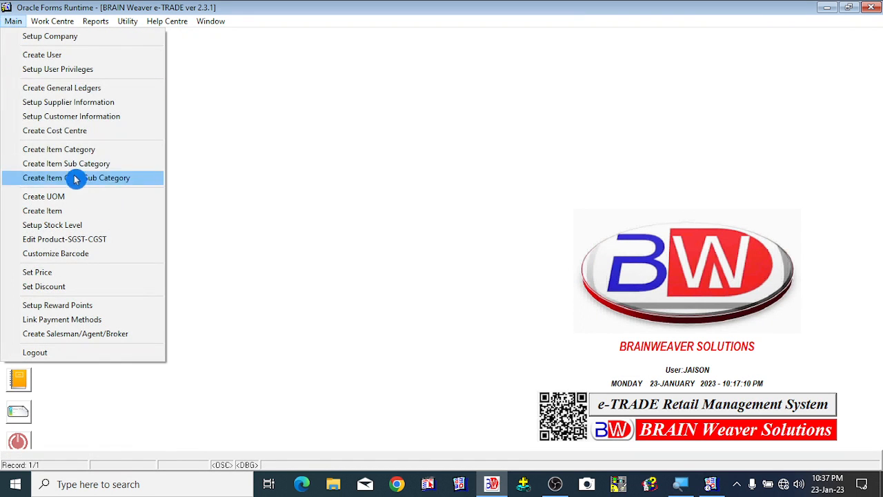
click(78, 104)
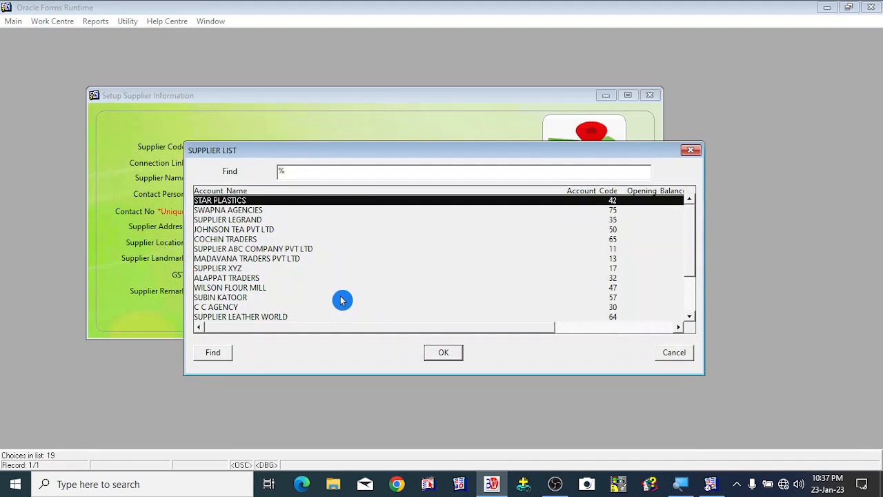
text(su)
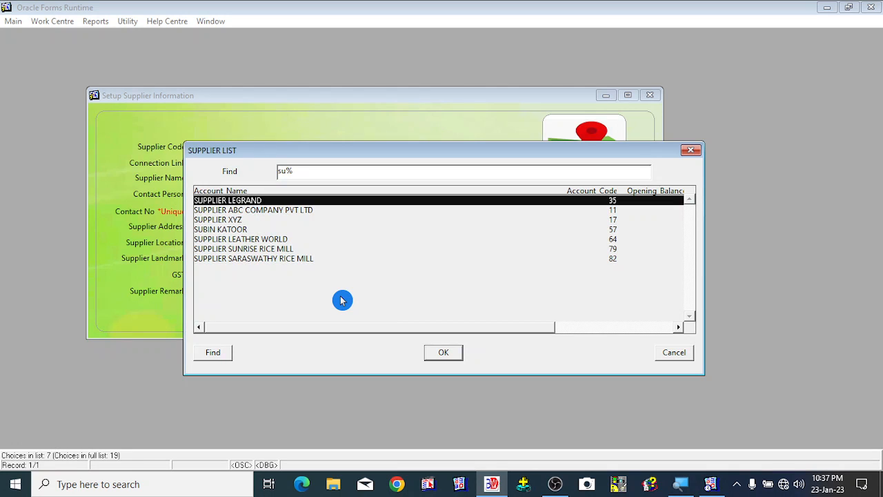
key(Down)
key(Down)
key(Down)
key(Down)
key(Down)
key(Down)
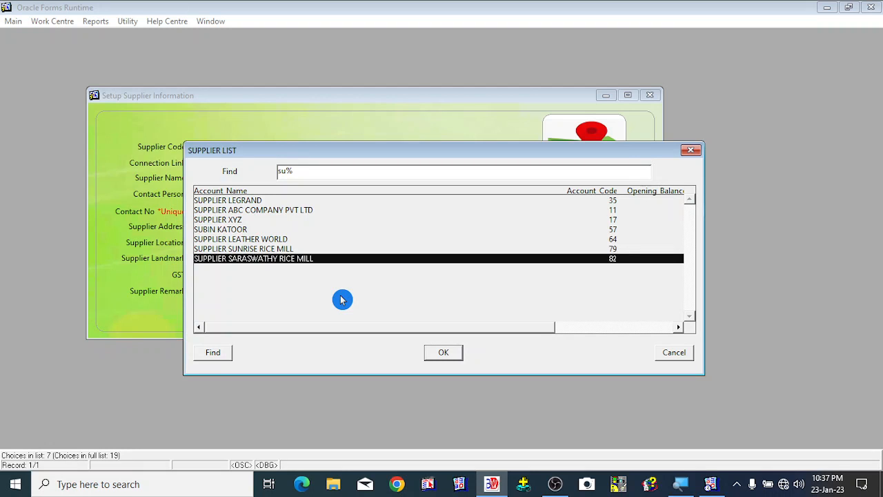
key(Return)
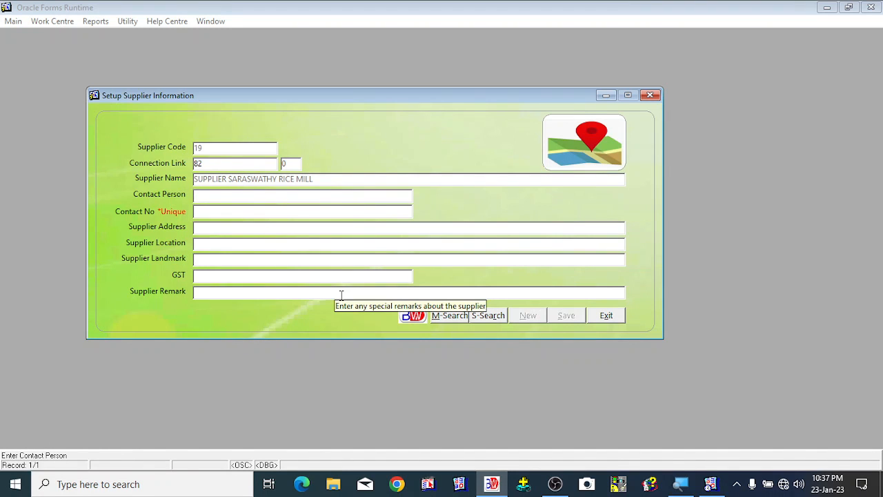
- Enter the supplier's contact person name and contact phone number
text(MR.)
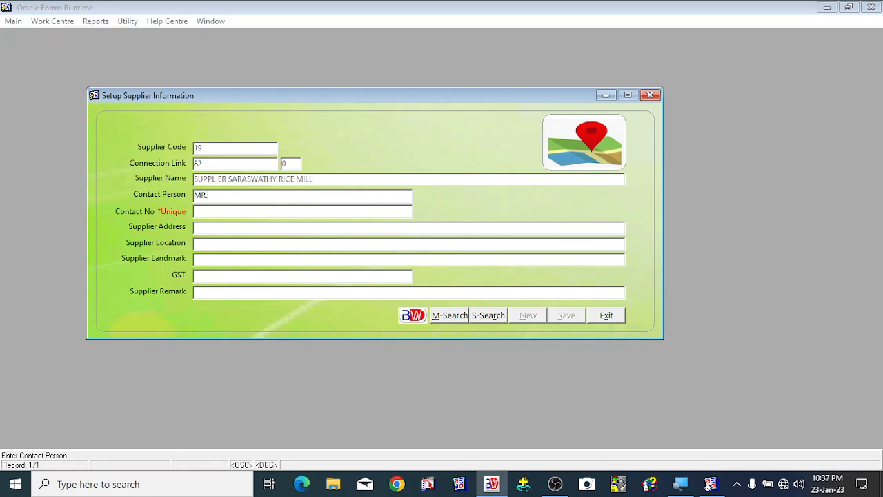
key(Tab)
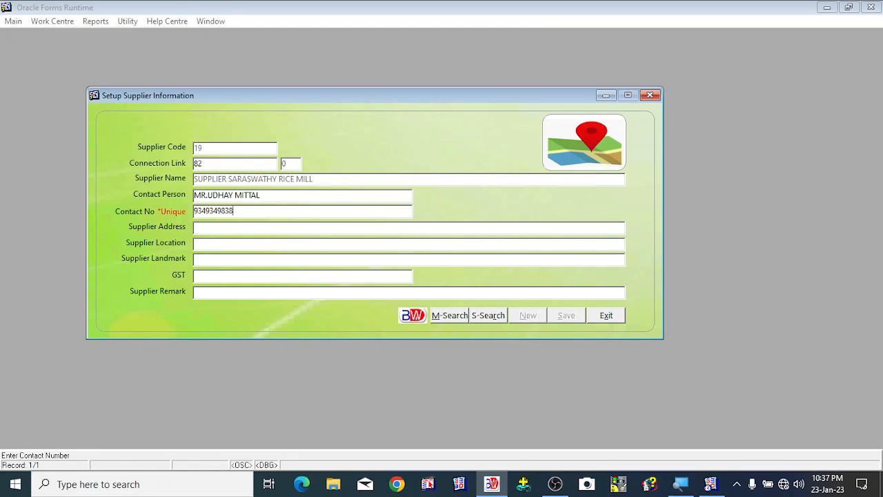
- Fill in the supplier's street address
key(Tab)
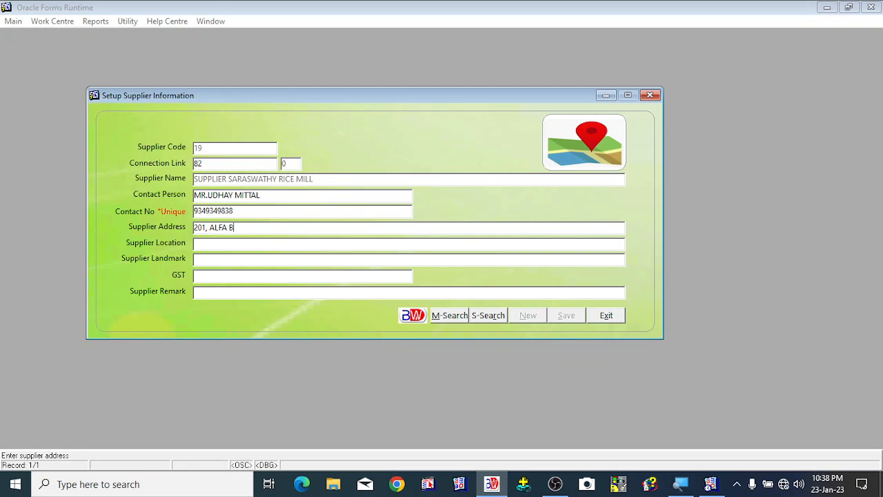
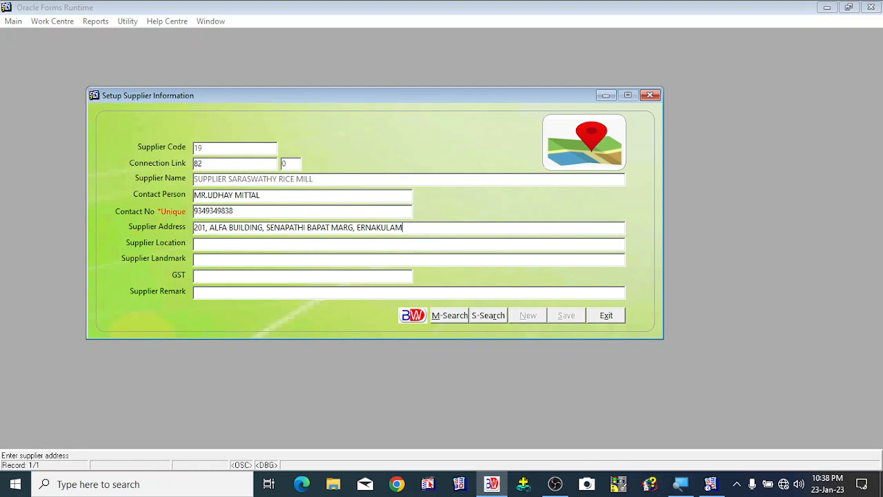
key(Tab)
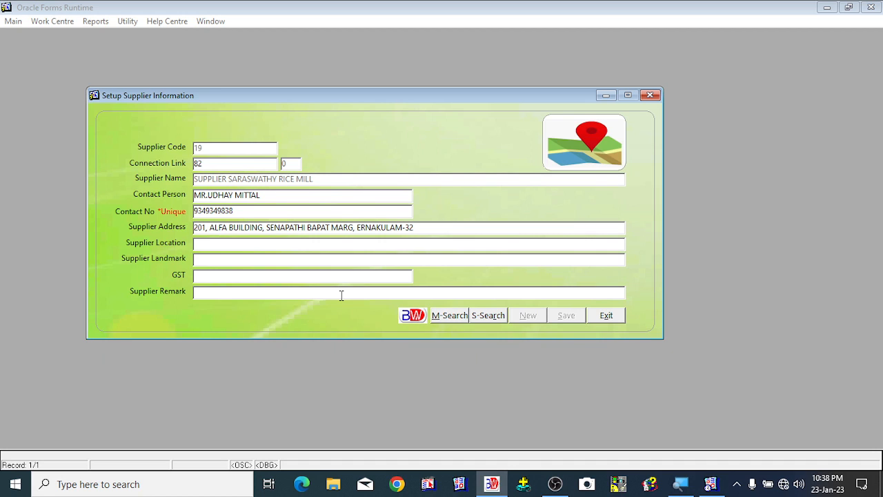
- Set the supplier location to ERNAKULAM and the landmark to OPPOSITE IOC PETROL PUMP
text(ERNAKULAM)
key(Tab)
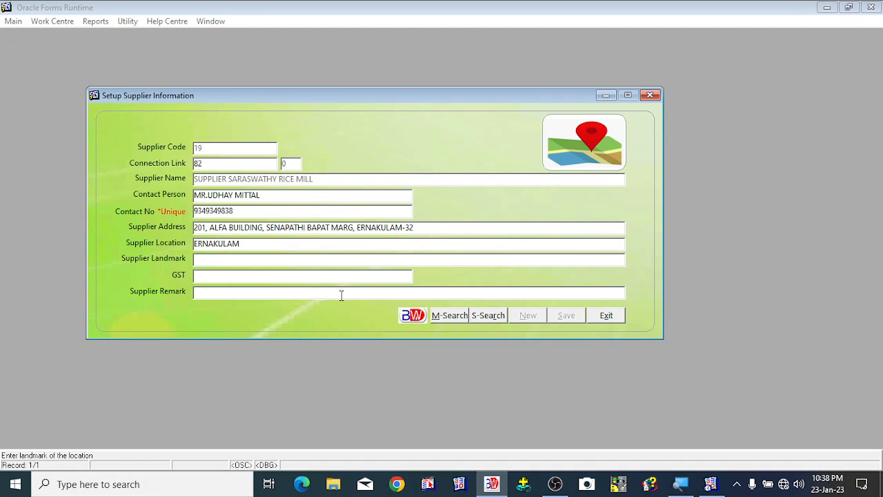
text(OPPOSITE IOC PETROL PUMP)
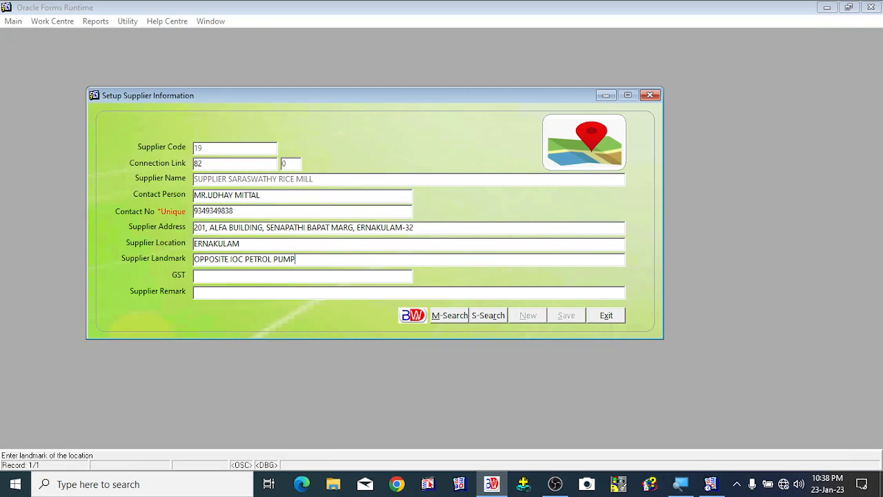
key(Tab)
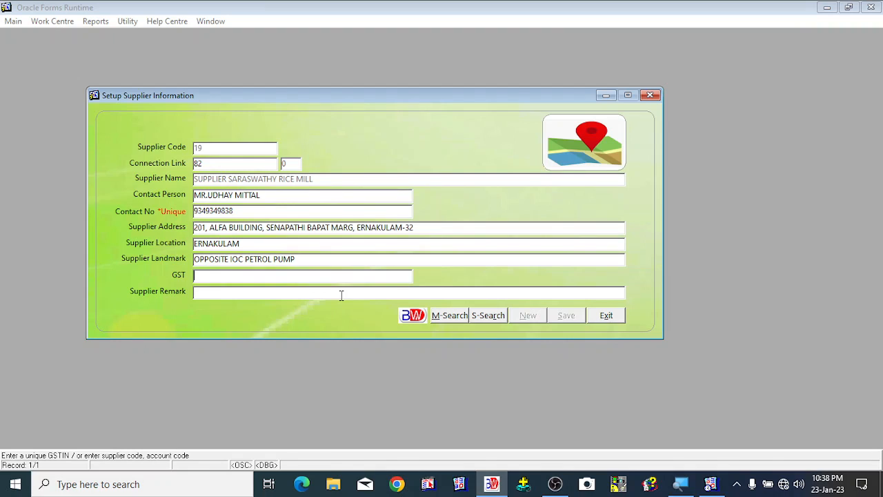
- Enter the supplier's GST number and move to the remark field
text(343SFJDKLJF939)
click(341, 295)
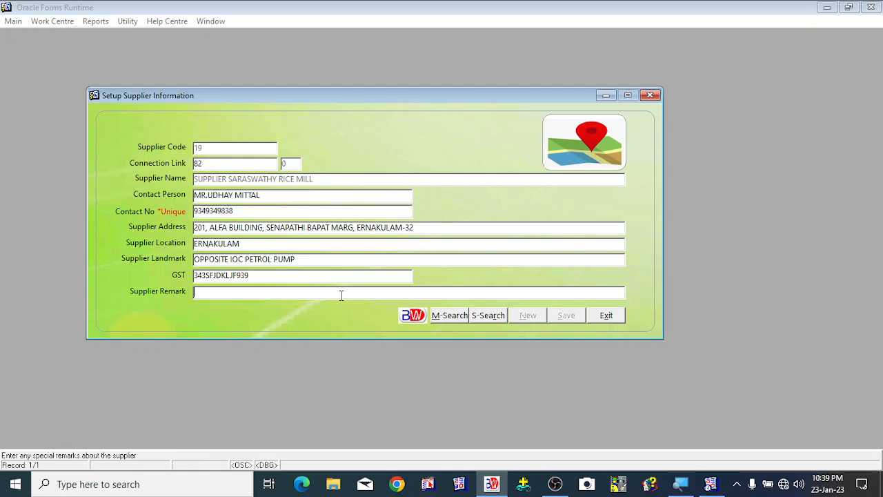
- Enter the supplier remark SUPPLIER OF PARBOILED RICE and save the supplier information
text(SUPPLIER OF PARBOILED )
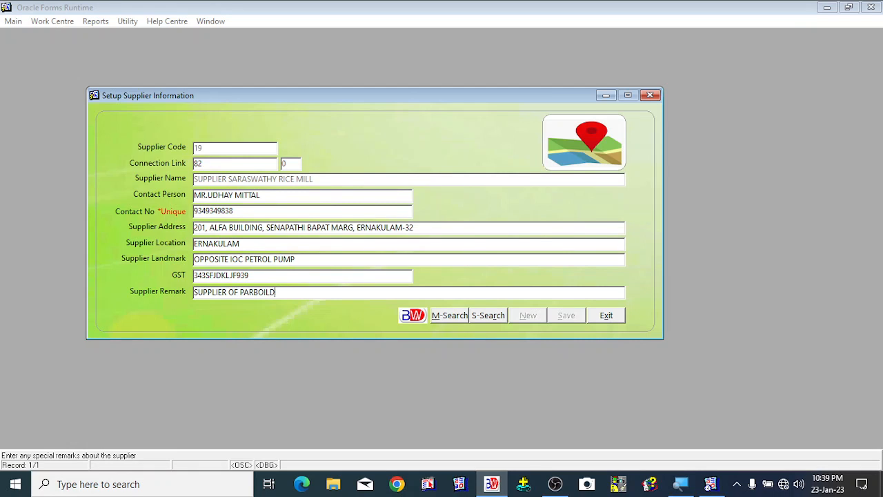
text(RICE)
key(Tab)
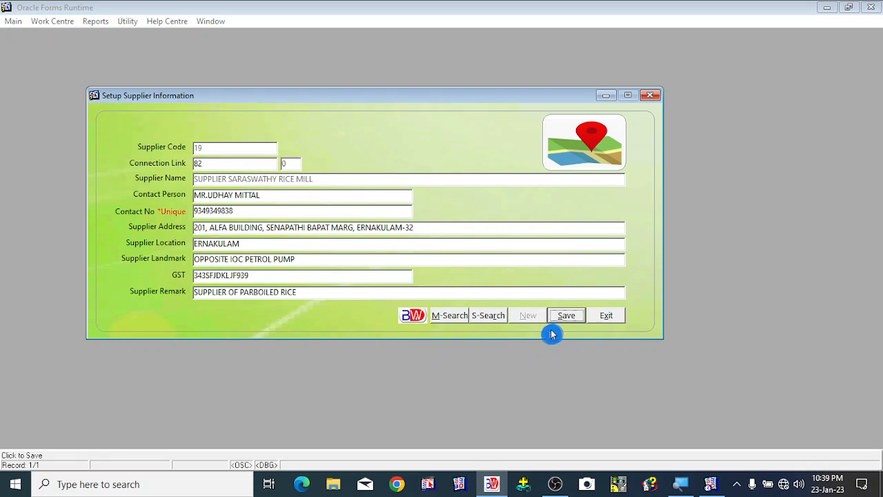
click(577, 321)
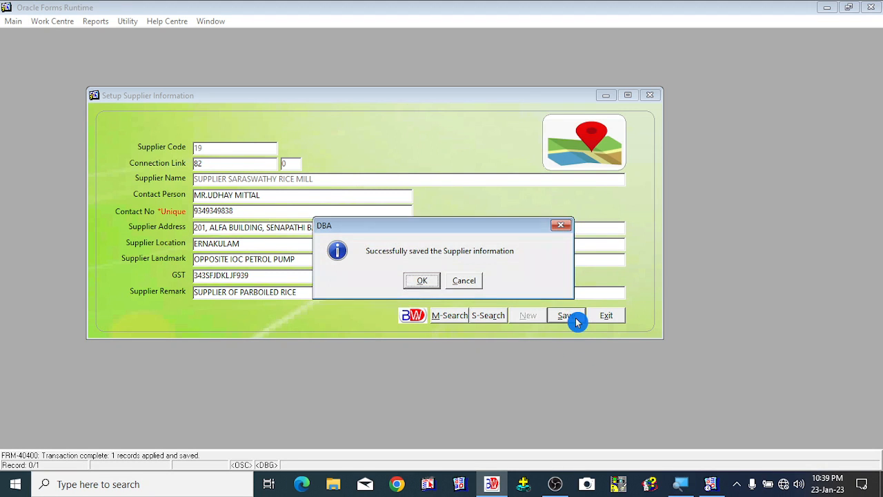
click(421, 285)
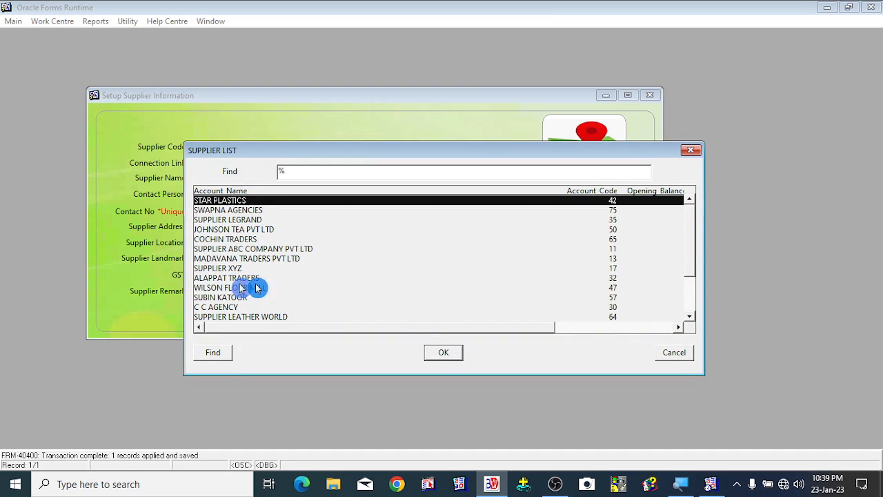
- Try picking SUPPLIER ABC COMPANY PVT LTD from the supplier list, then exit the supplier setup form without saving
click(247, 279)
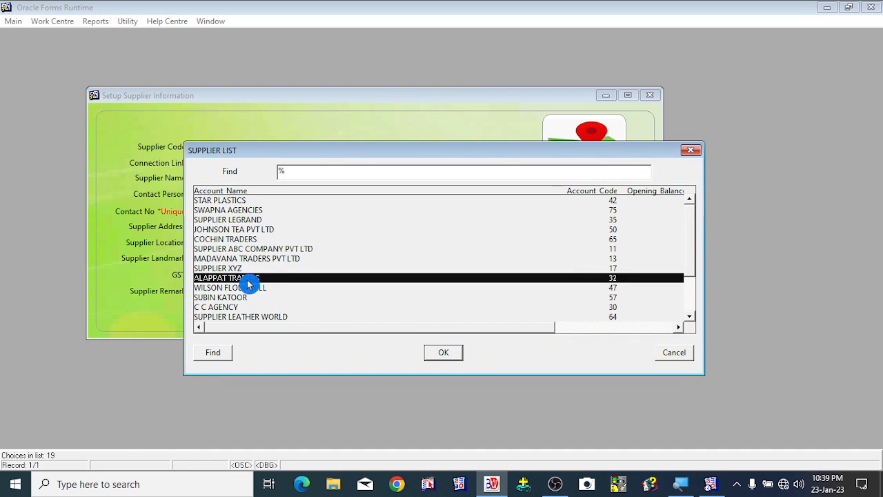
click(297, 250)
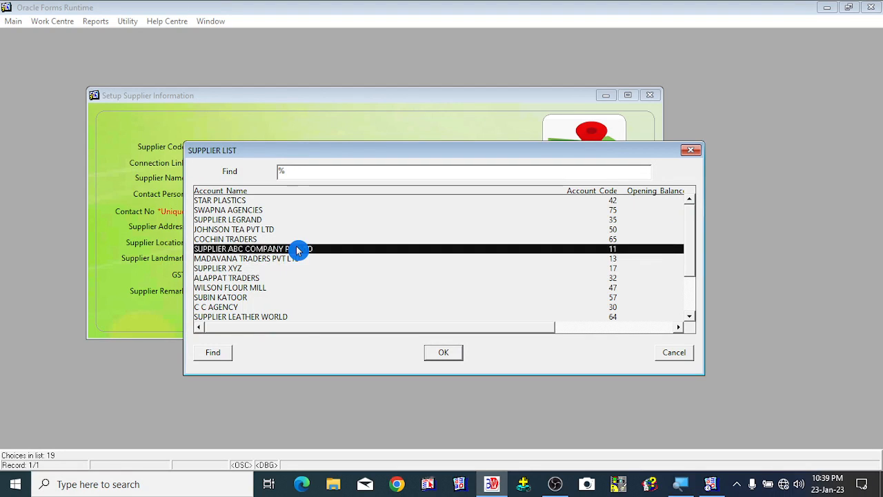
double_click(298, 249)
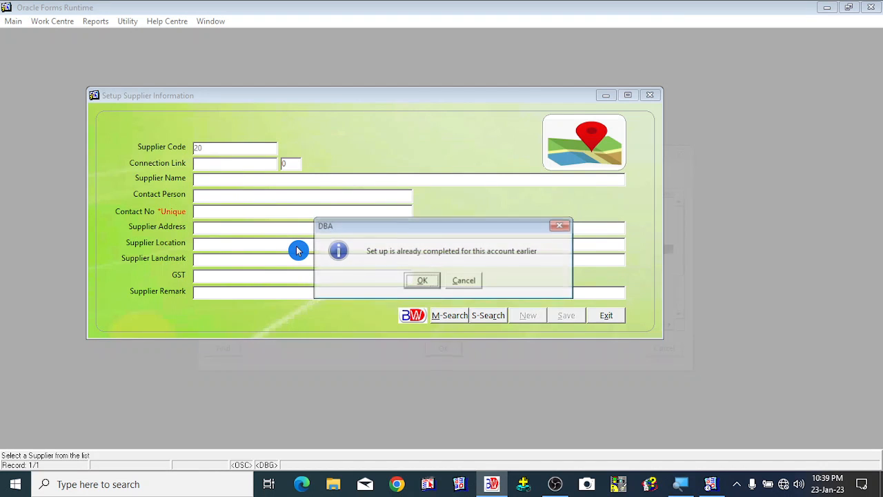
key(Return)
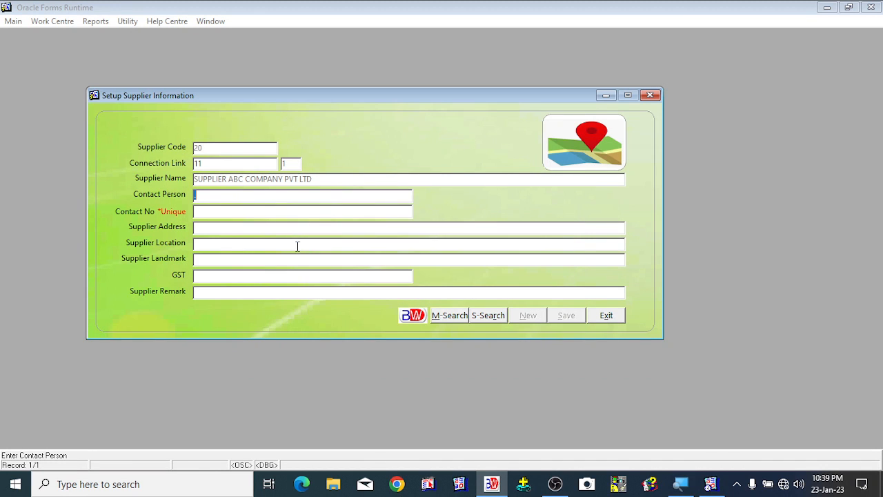
click(607, 319)
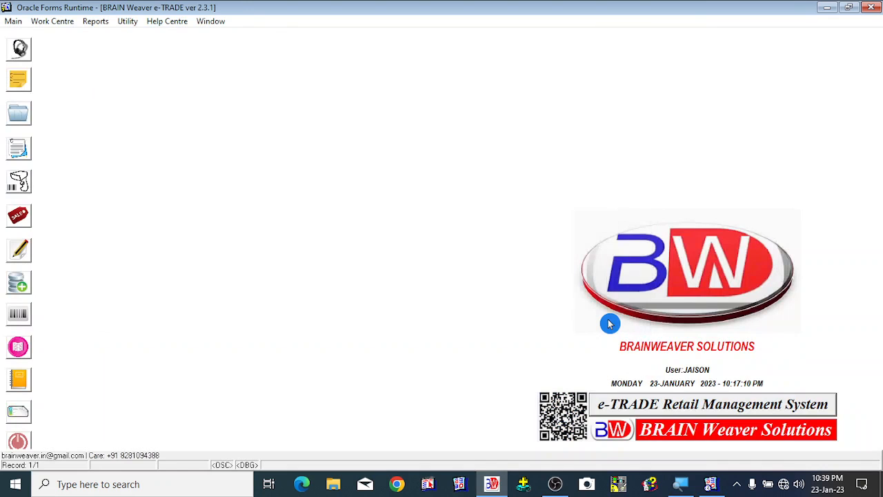
- Open the Supplier List report and examine the SUPPLIER SARASWATHY RICE MILL row across its columns
click(100, 24)
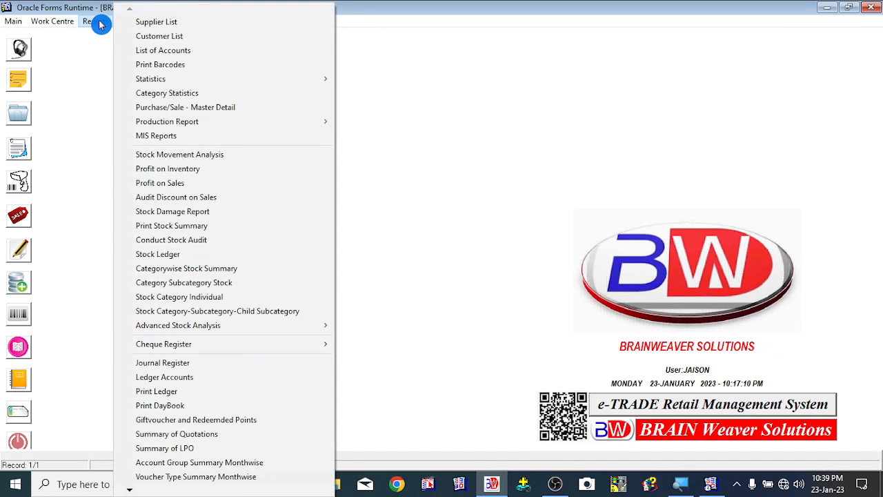
click(185, 23)
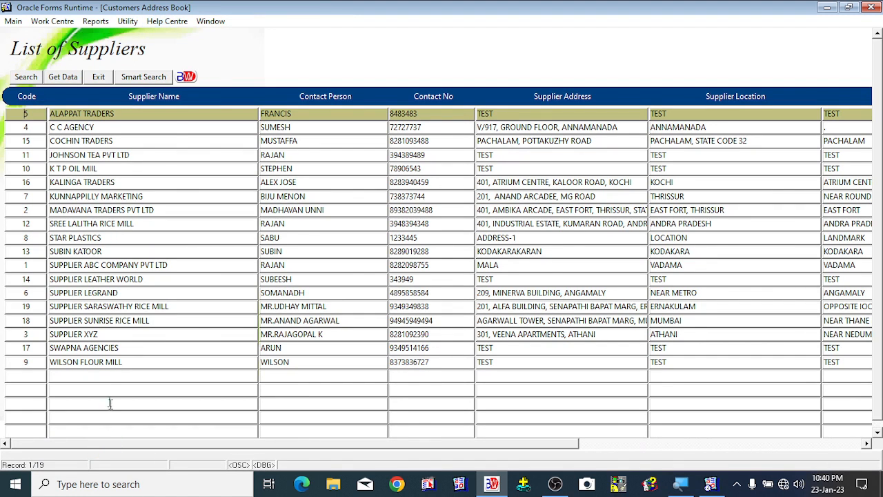
click(116, 306)
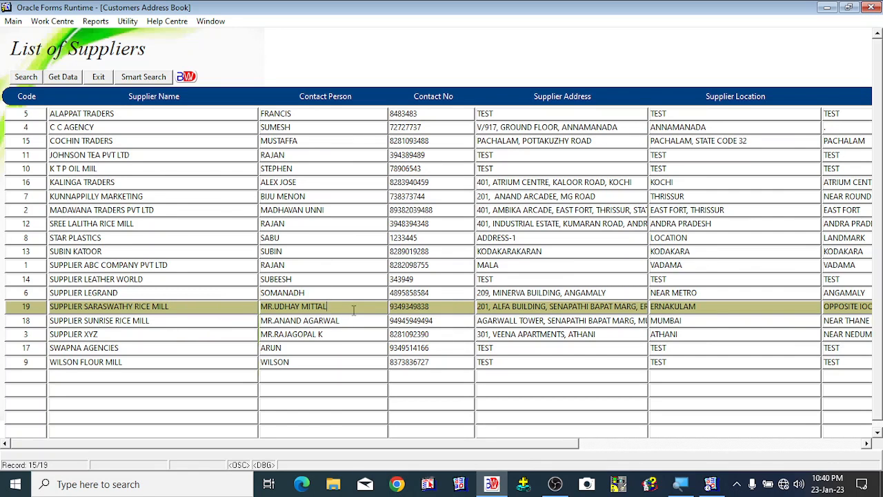
drag(520, 449, 145, 452)
click(161, 308)
drag(563, 444, 132, 455)
- Open Smart Search and filter suppliers by names starting with su, browsing through the matches
click(152, 80)
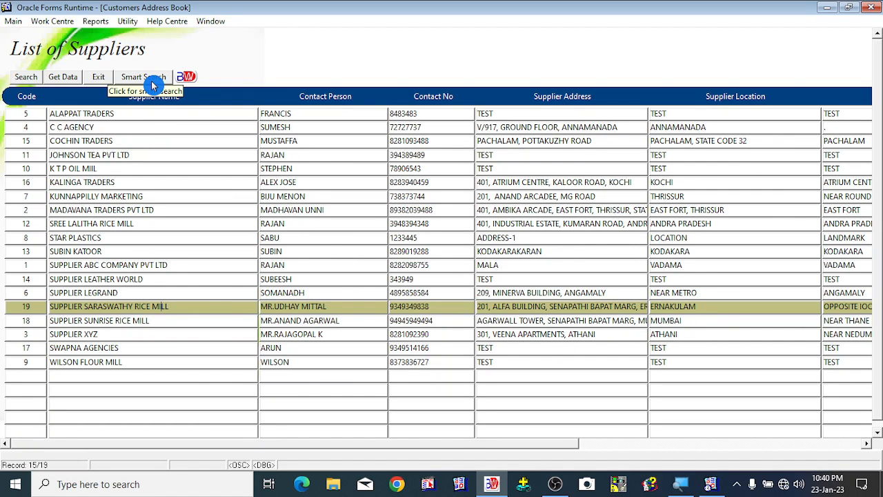
click(152, 81)
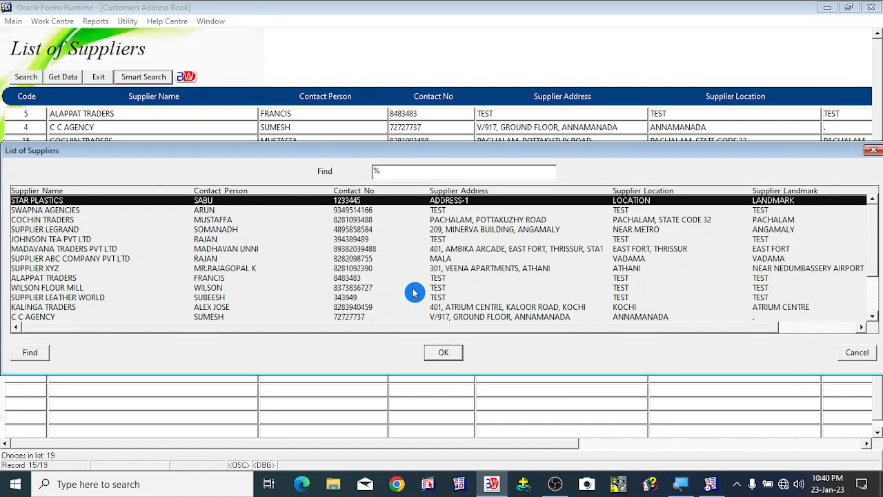
text(su)
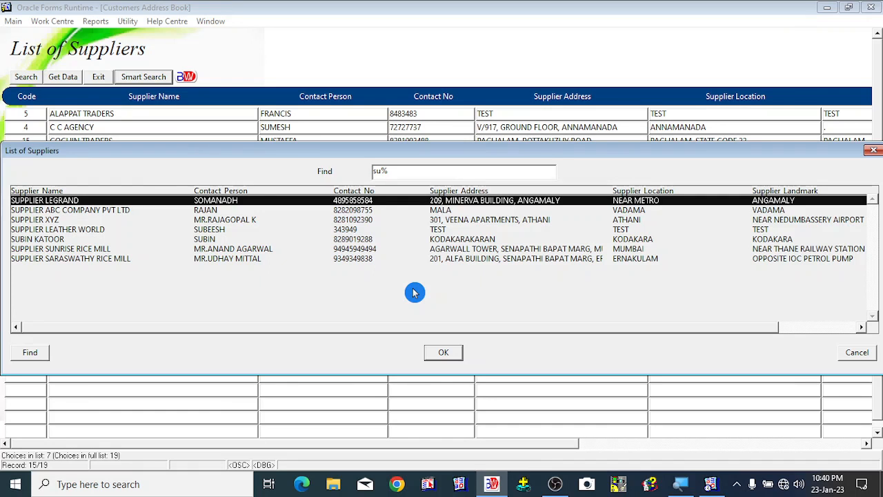
key(Down)
key(Down)
key(Down)
key(Down)
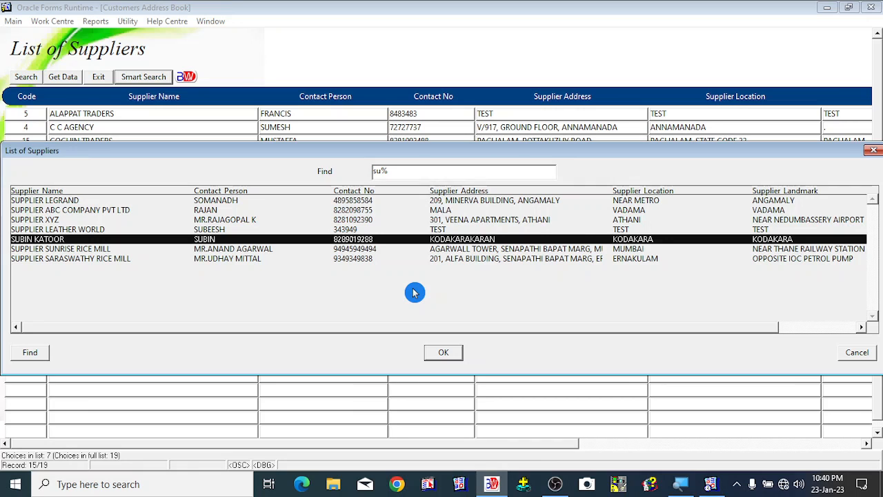
key(Down)
key(Down)
key(Up)
key(Up)
key(Up)
key(Up)
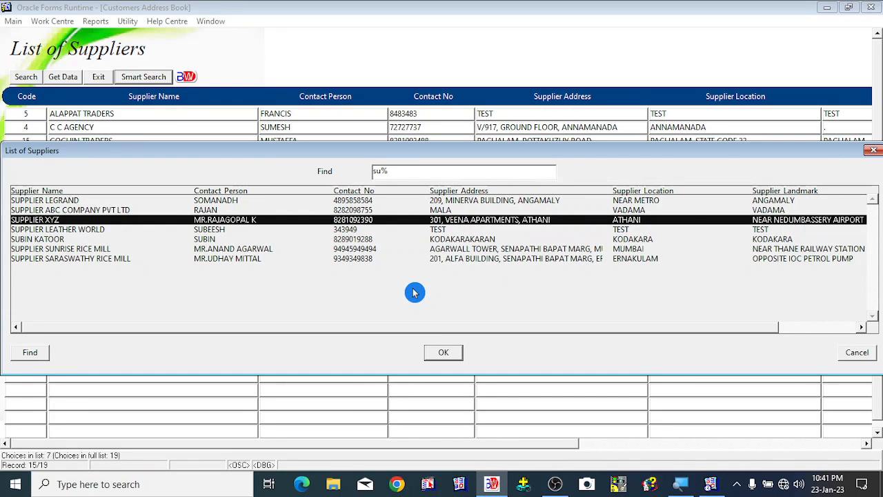
- Try the smart search filters k and s instead, browsing the matching suppliers
key(BackSpace)
key(BackSpace)
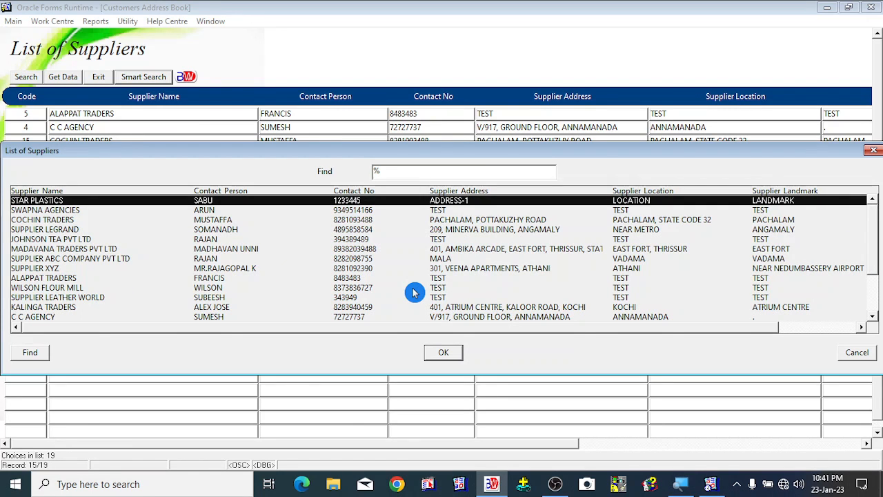
text(k)
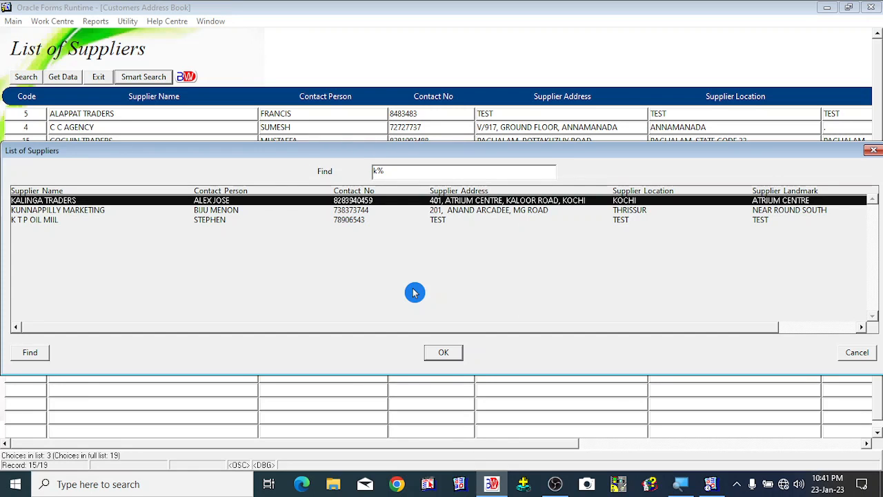
key(BackSpace)
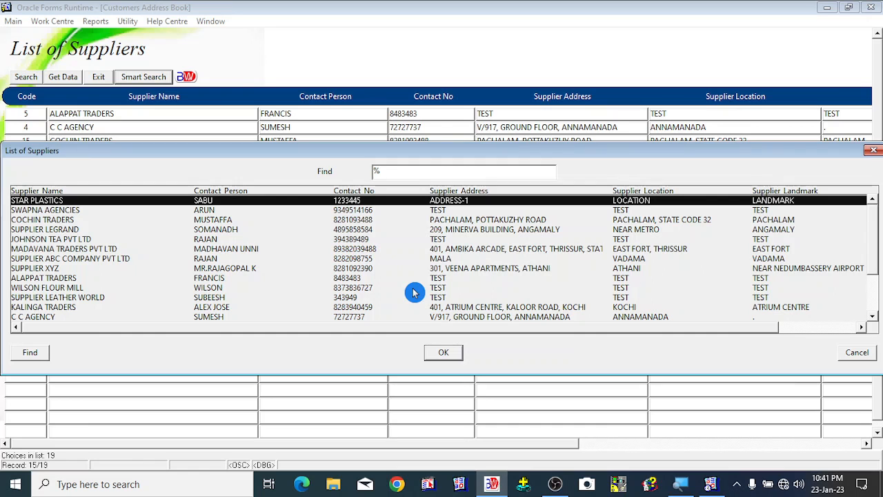
text(s)
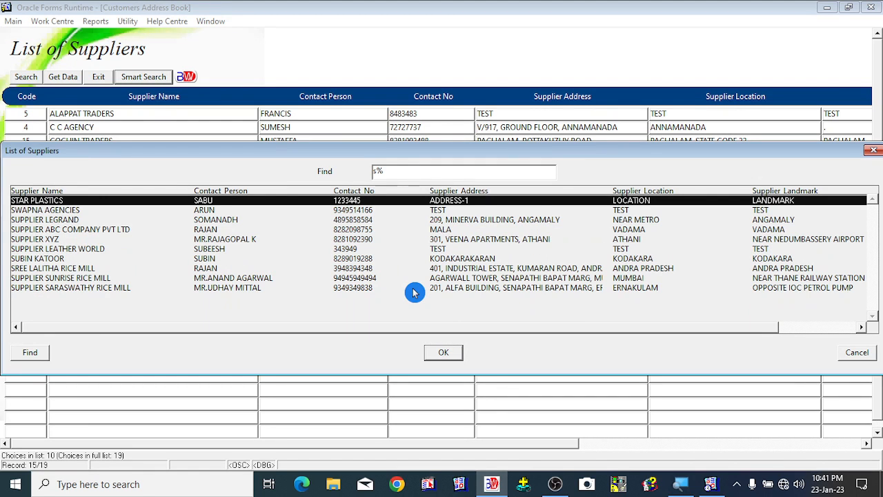
key(Down)
key(Down)
key(Down)
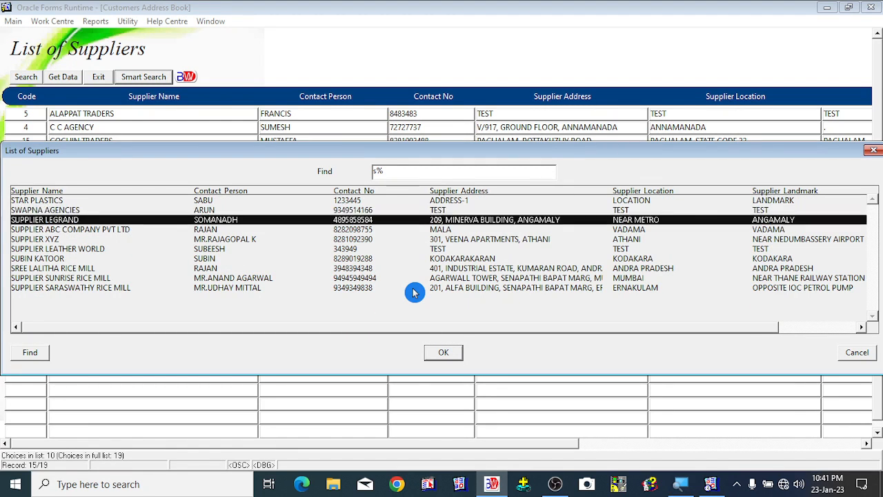
key(Up)
key(Up)
key(Up)
key(Down)
key(Down)
key(Down)
key(Down)
key(Down)
key(Down)
key(Down)
key(Down)
key(Down)
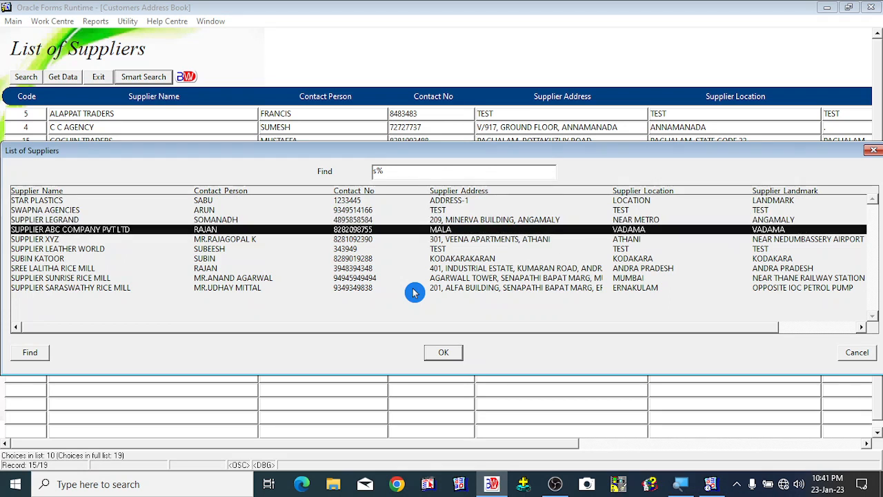
key(Up)
key(Up)
key(Up)
key(Up)
key(Up)
key(Up)
key(Up)
key(Up)
key(Up)
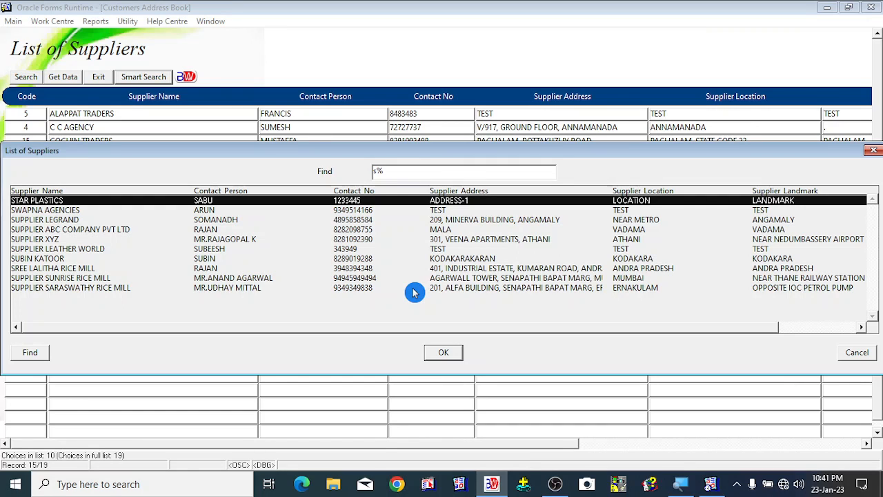
- Filter by su again, highlight SUPPLIER SARASWATHY RICE MILL, and close the smart search
text(u)
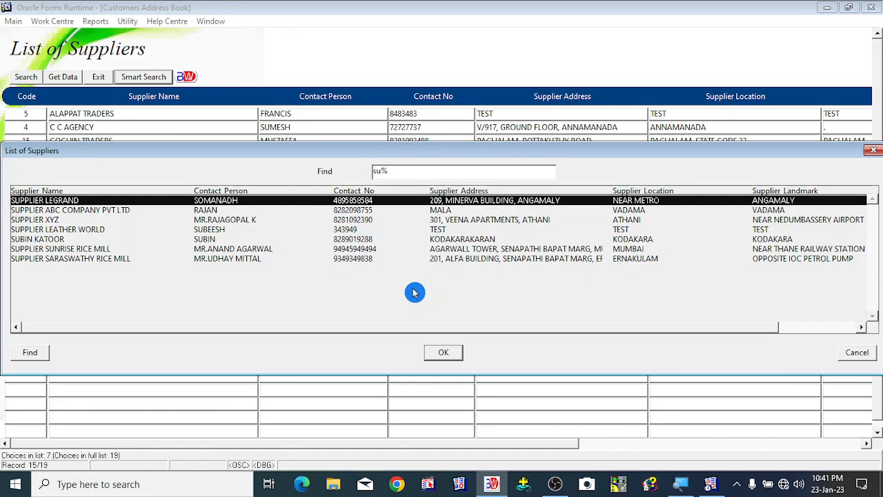
key(Down)
key(Down)
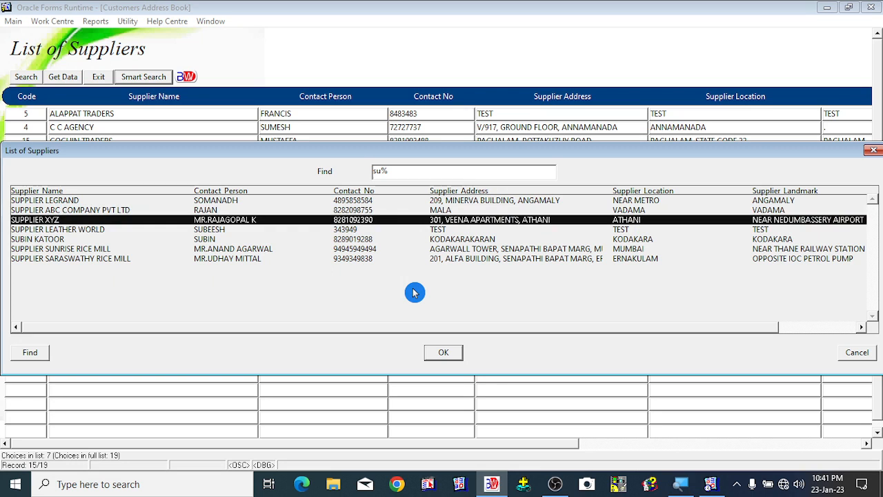
click(370, 174)
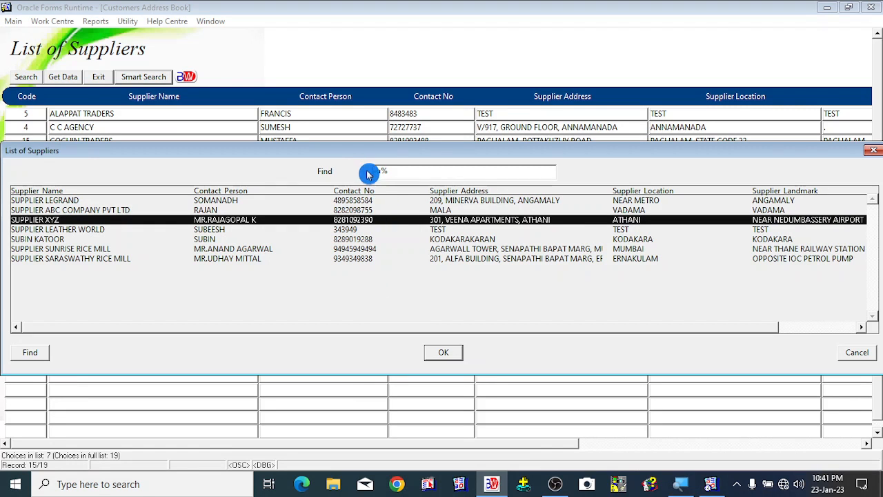
click(40, 259)
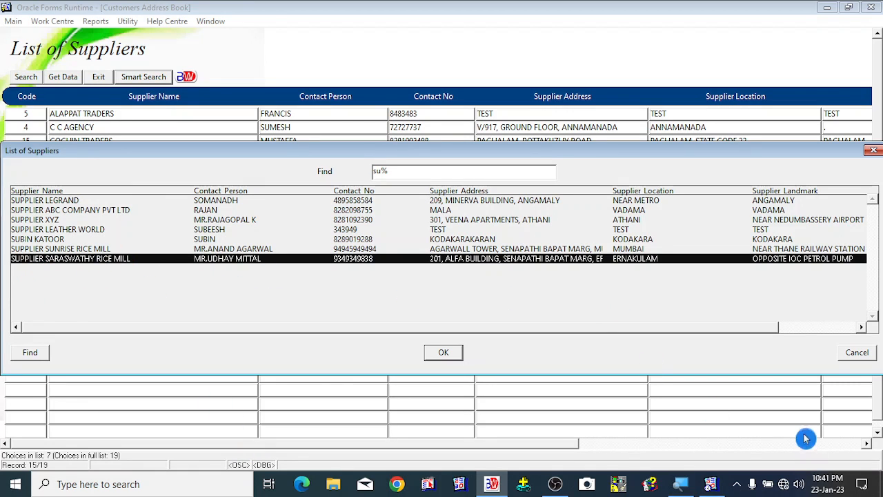
click(857, 358)
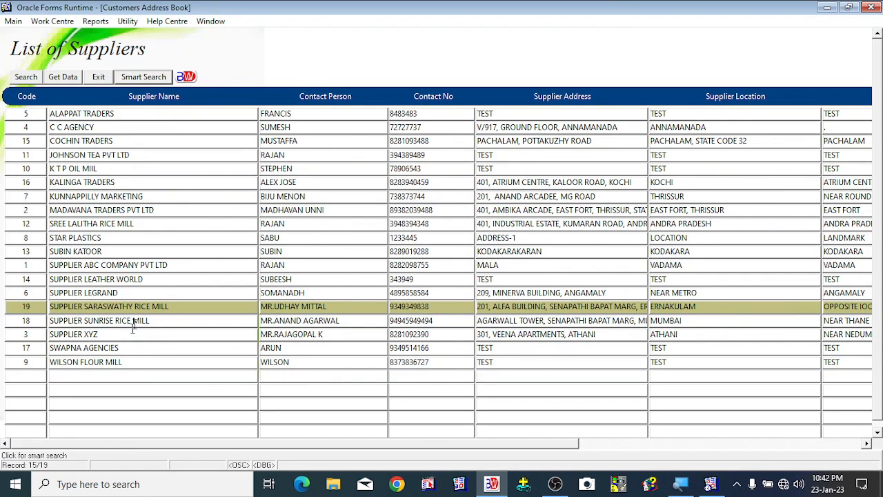
- Browse through the rows of the supplier list to review the supplier entries
click(124, 278)
click(118, 237)
click(105, 197)
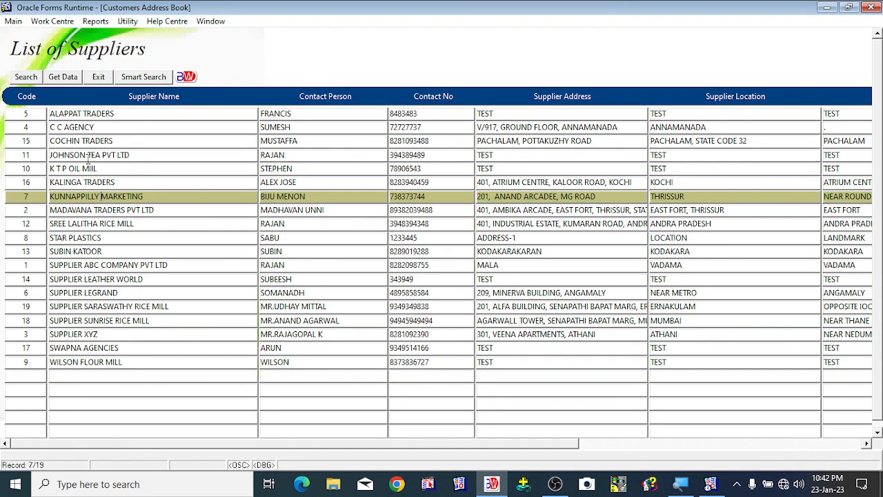
click(83, 140)
click(82, 114)
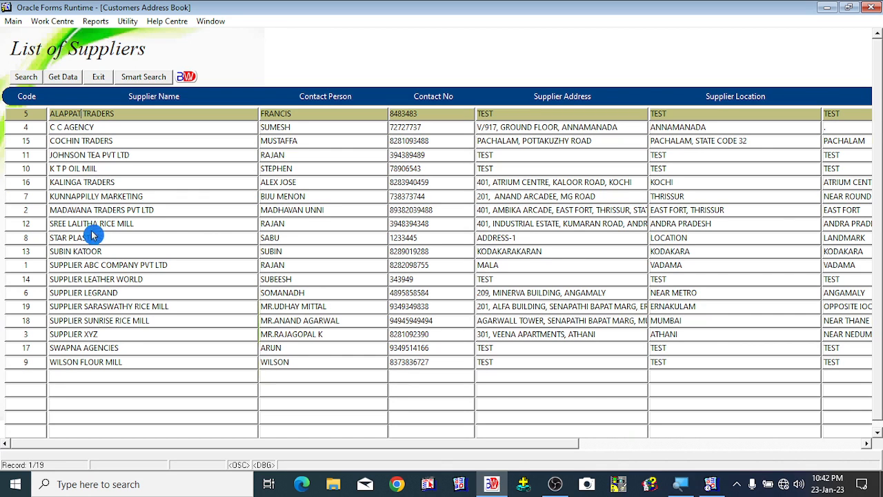
click(99, 292)
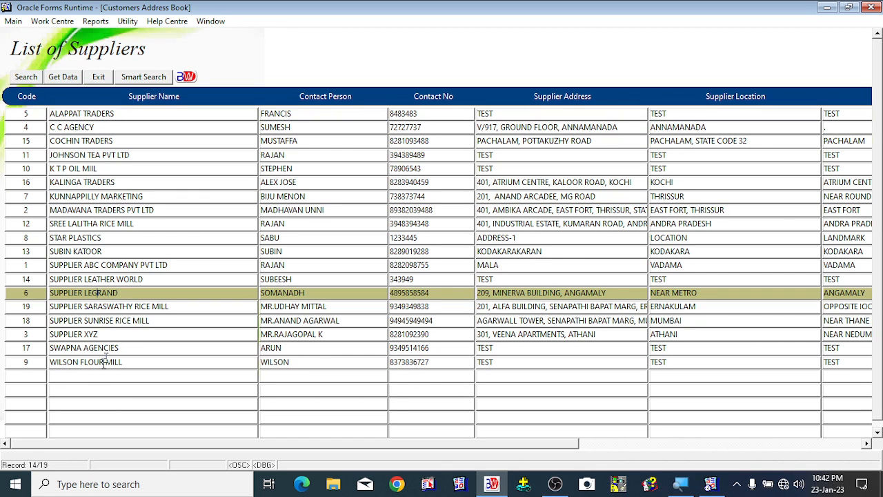
click(94, 321)
click(93, 265)
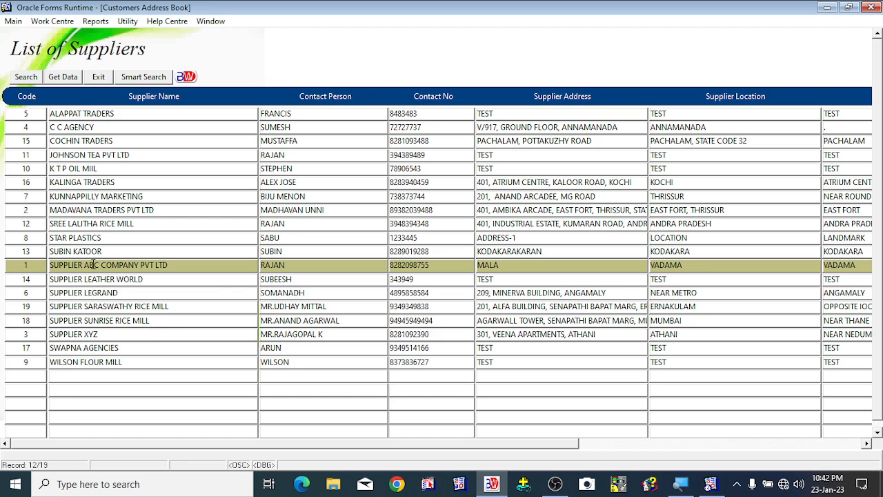
click(116, 223)
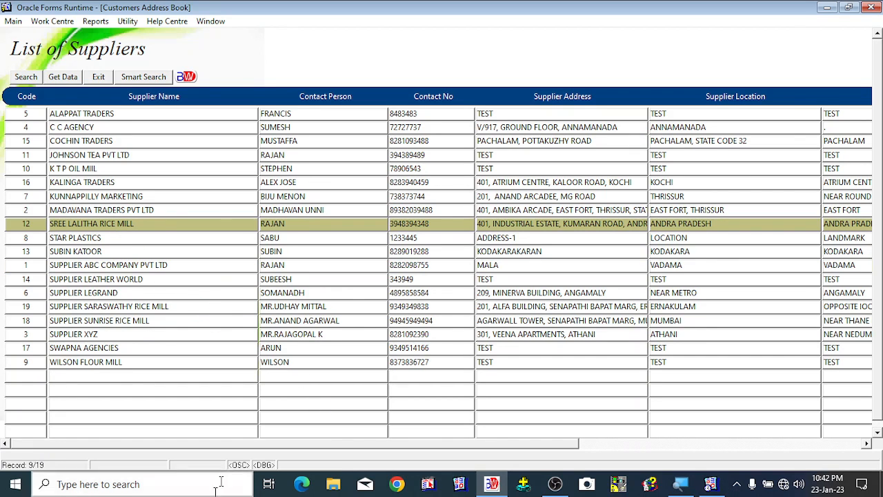
drag(455, 450, 254, 442)
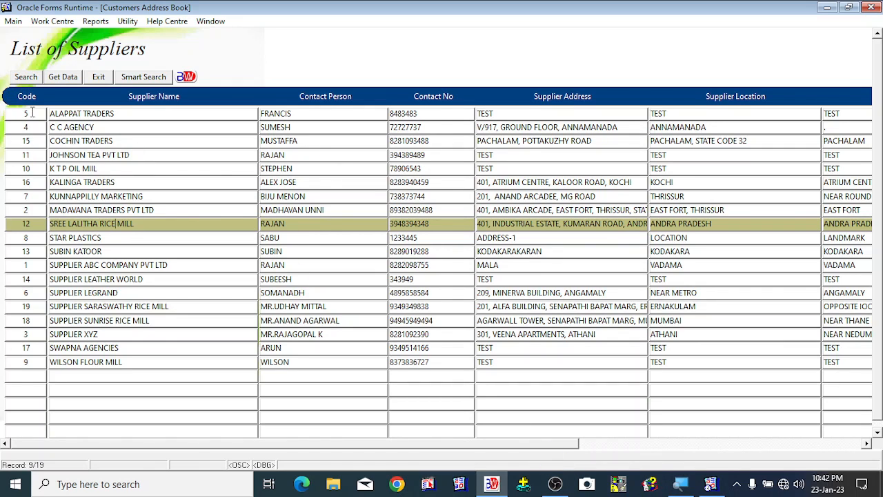
- Select individual supplier rows and scroll across their columns to inspect each entry's details
click(131, 114)
click(316, 114)
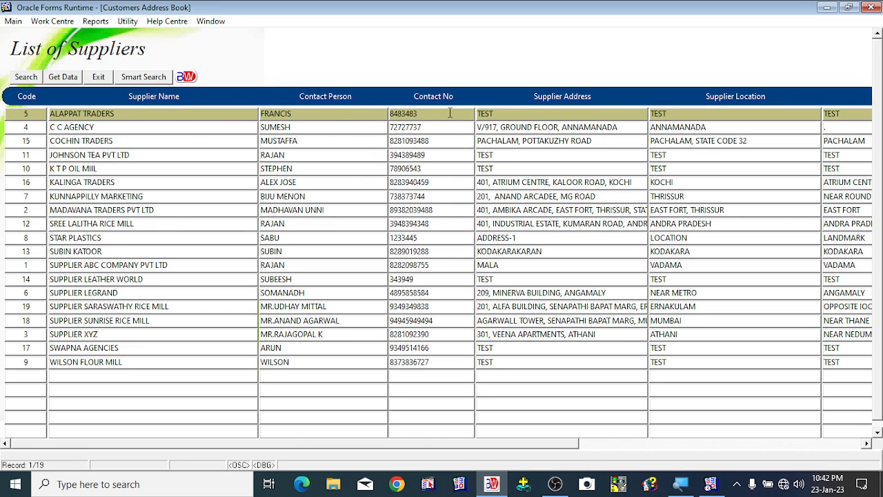
click(777, 126)
drag(518, 457, 121, 453)
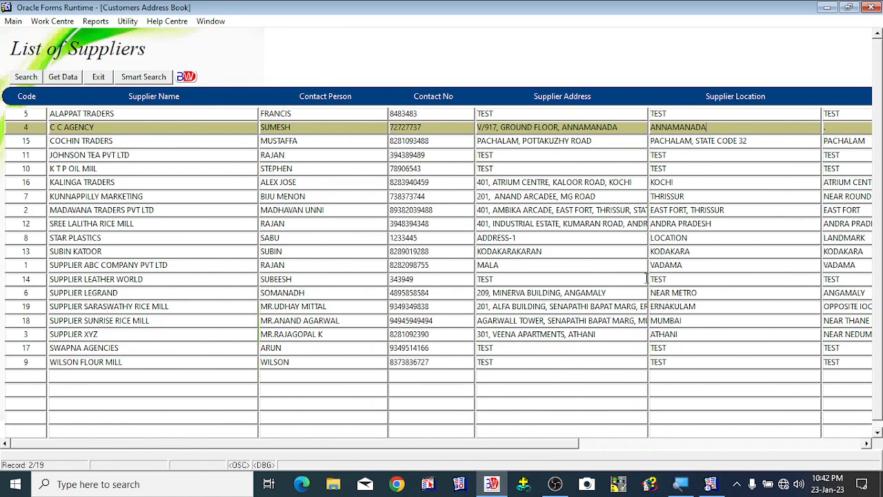
click(618, 182)
click(728, 179)
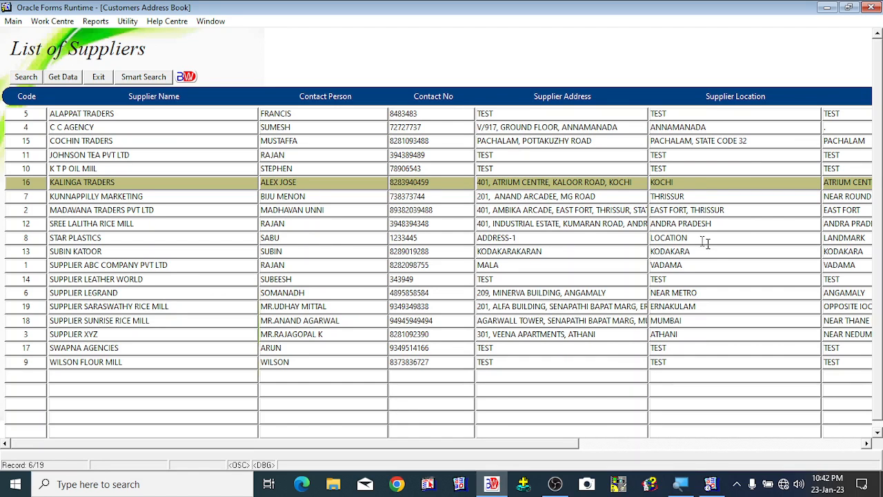
- Query the supplier list for entries whose supplier remark contains PARB, using the pattern %PARB%
click(25, 79)
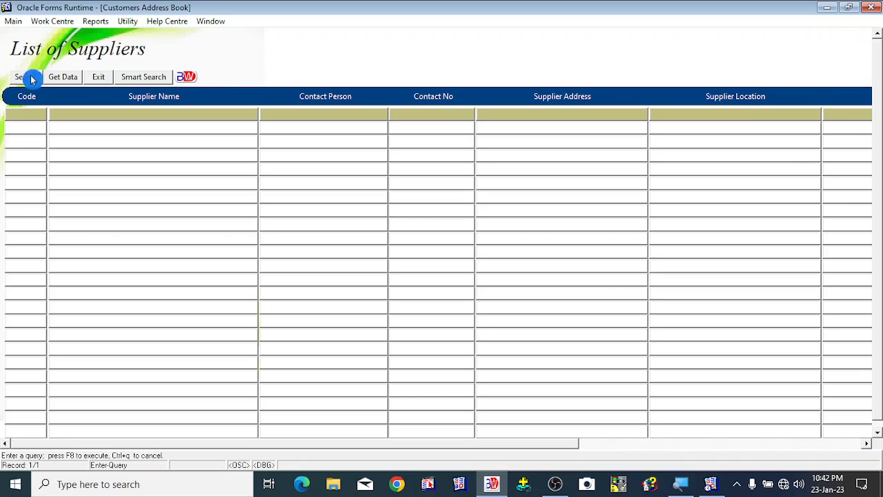
drag(445, 443, 867, 442)
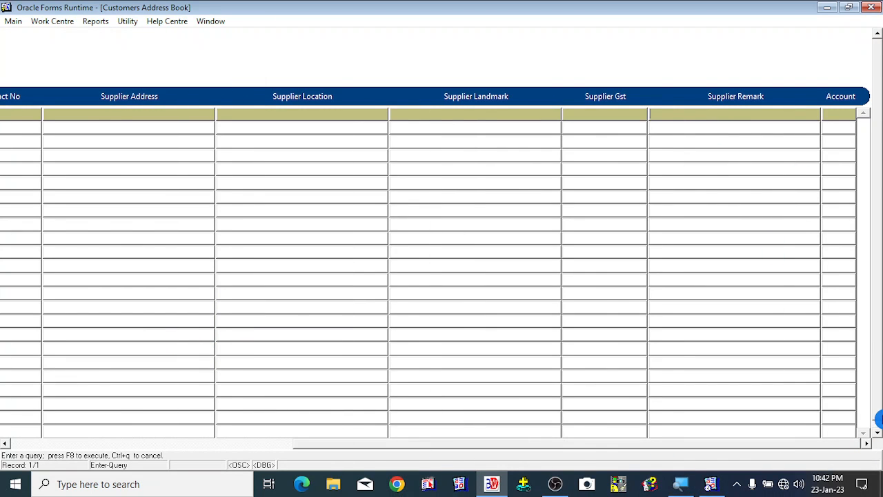
text(%PARB%)
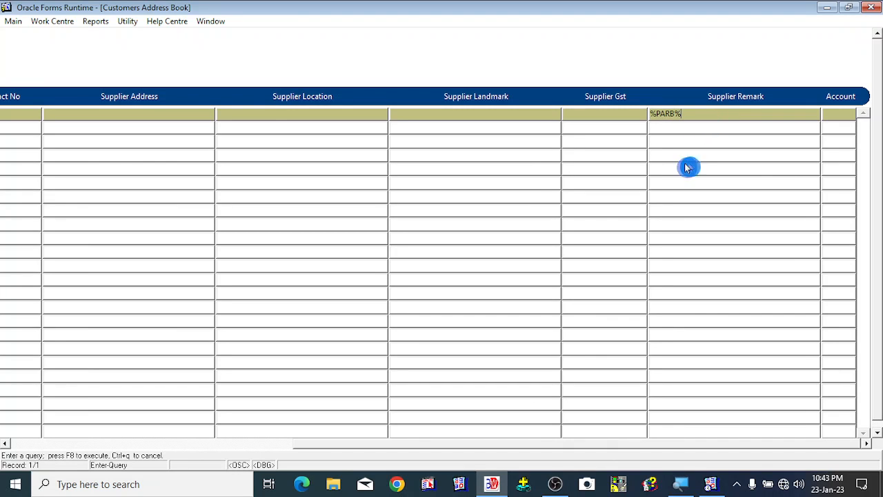
drag(708, 452, 400, 450)
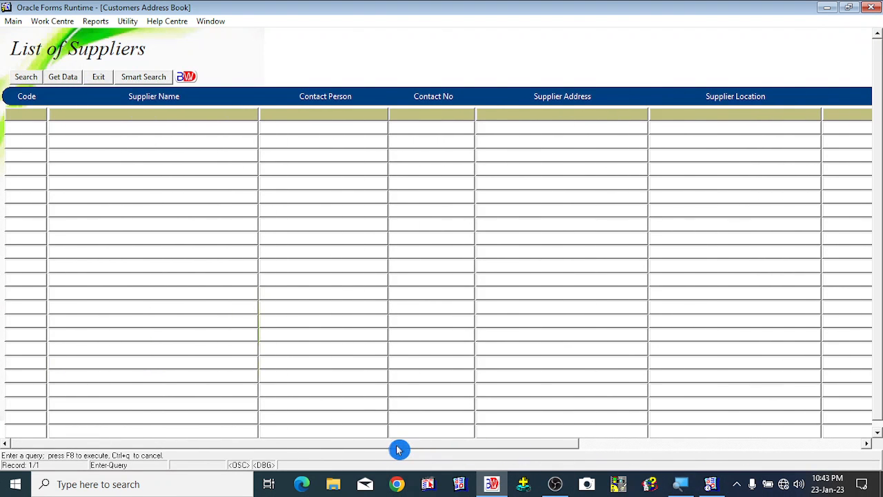
click(62, 78)
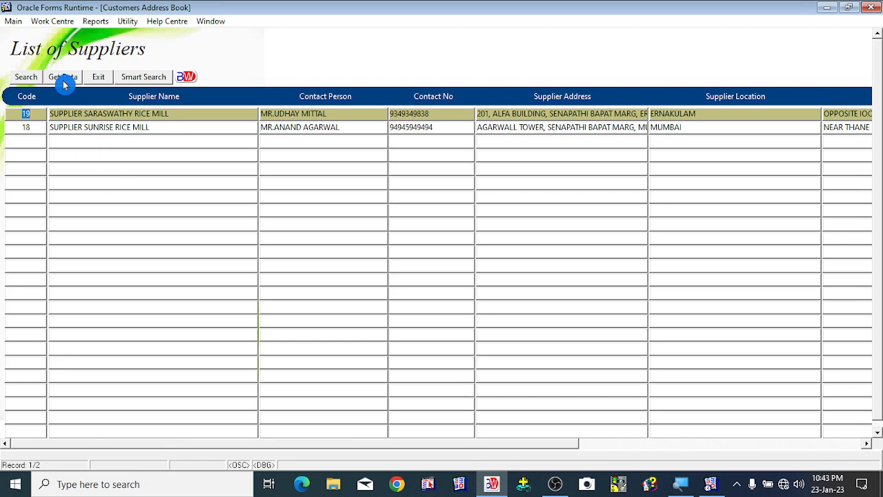
- Review the matching suppliers' remarks and accounts, select SUPPLIER SUNRISE RICE MILL, and exit the supplier list
drag(498, 445, 860, 443)
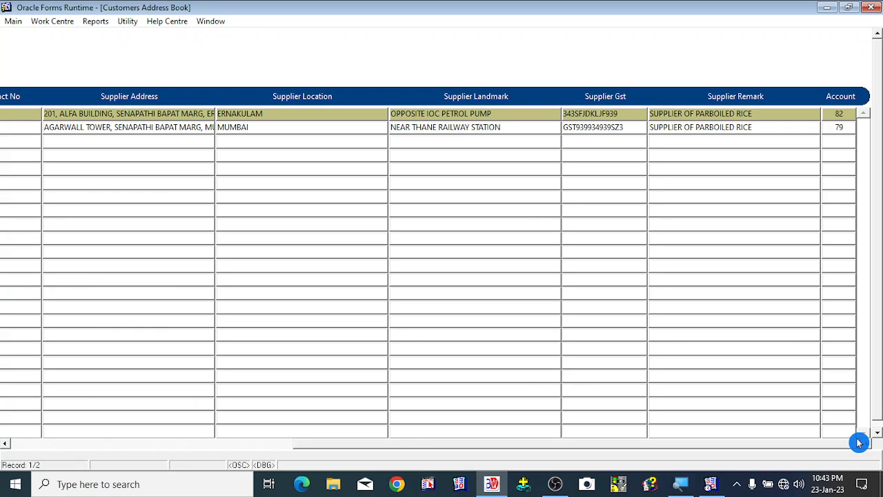
drag(859, 443, 178, 445)
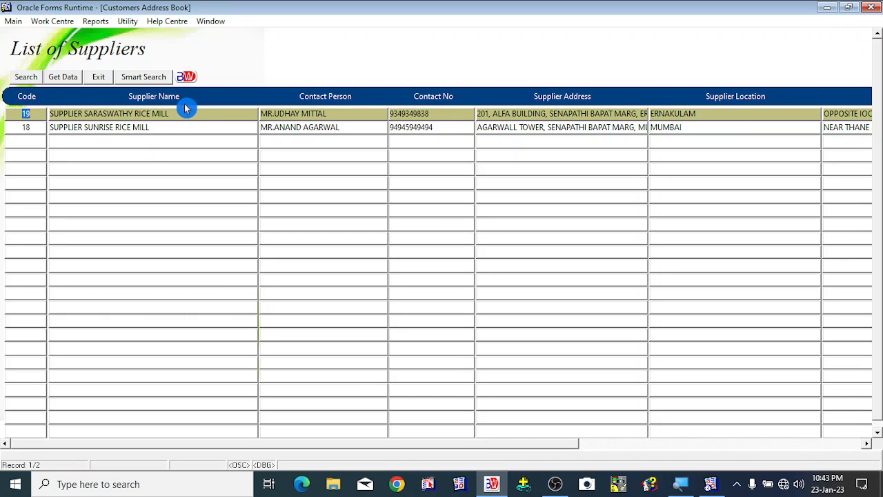
click(141, 129)
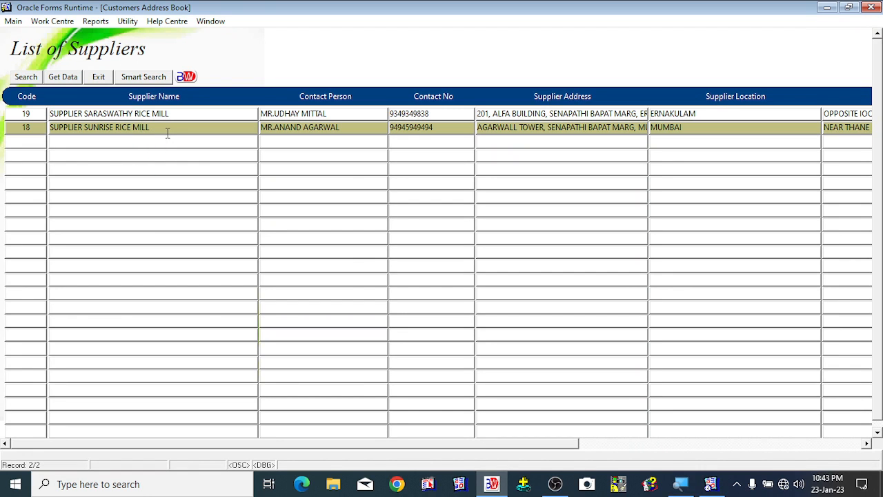
drag(558, 450, 404, 453)
drag(556, 445, 269, 451)
click(102, 78)
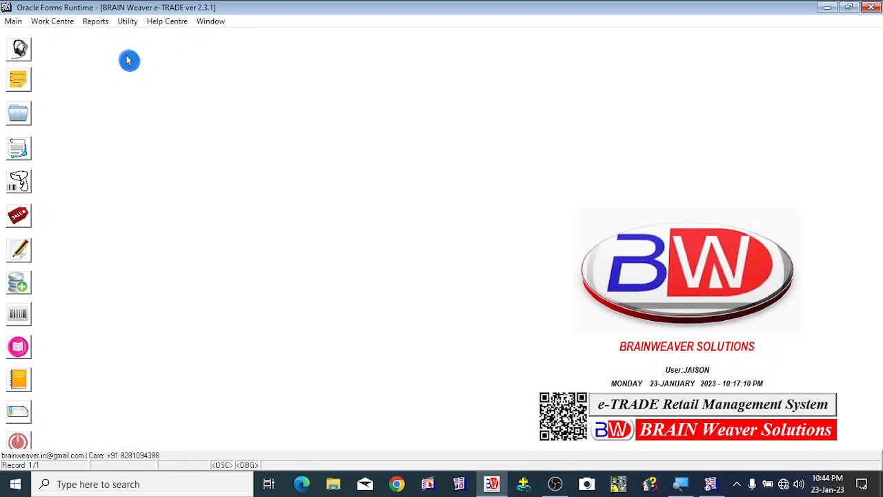
click(15, 21)
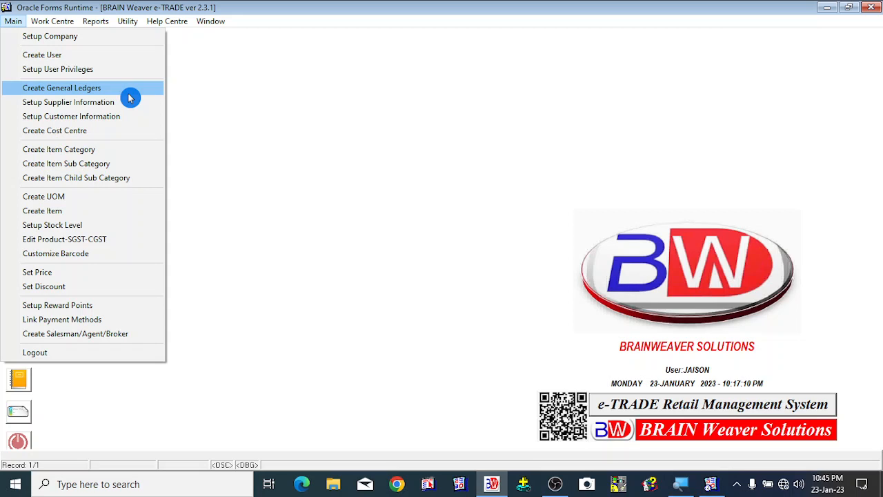
click(346, 239)
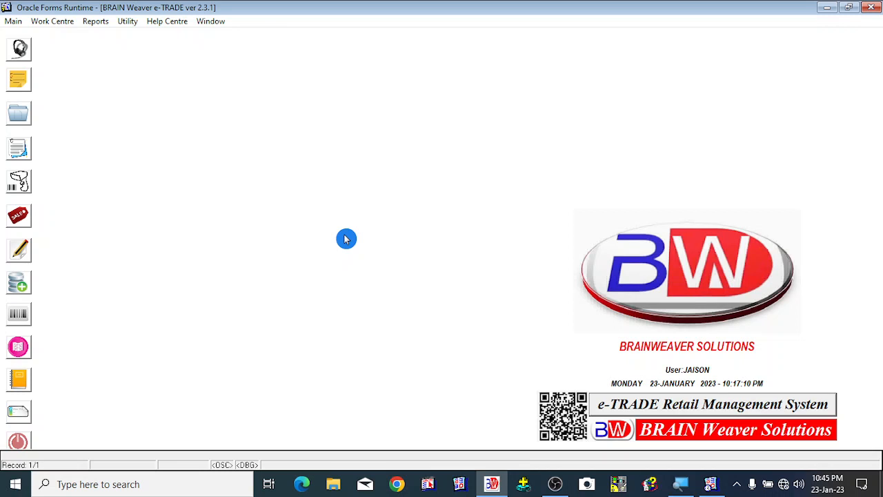
click(15, 23)
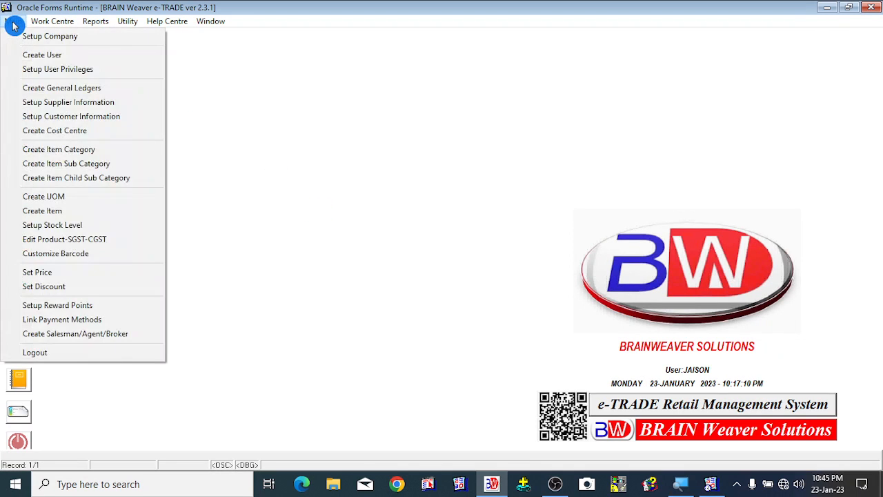
click(309, 224)
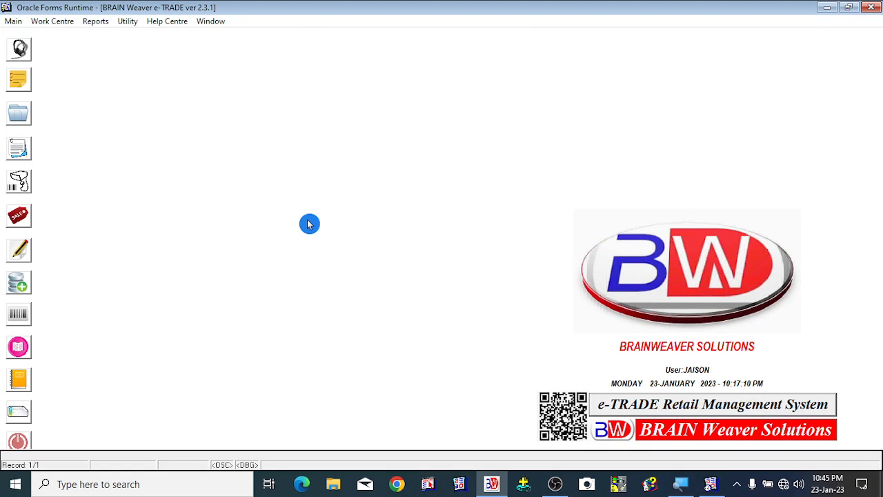
click(559, 491)
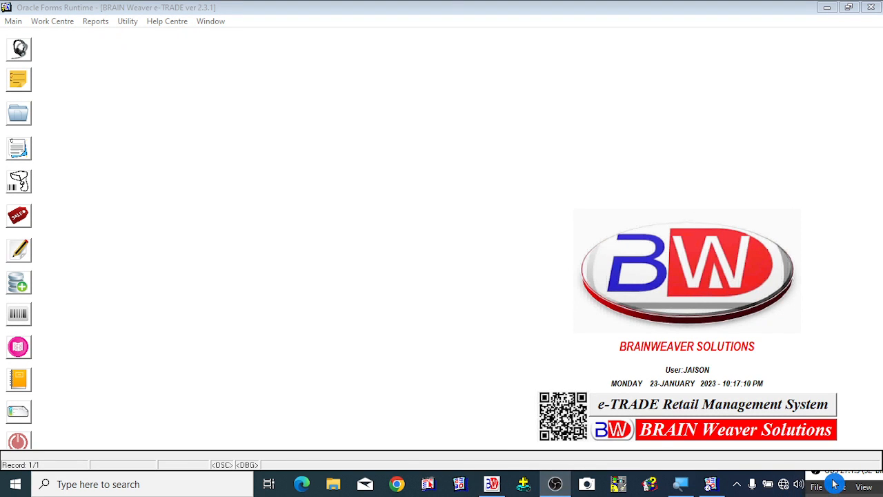